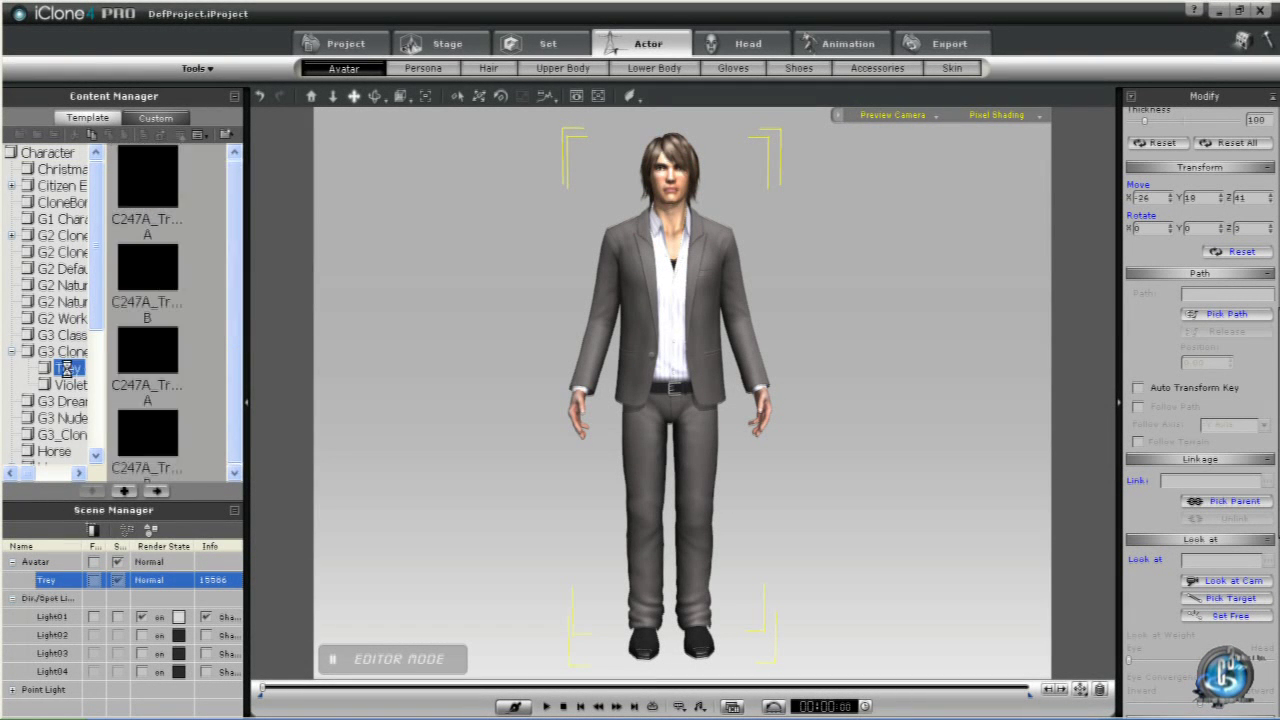
Step: Dress the avatar in the first C247A_Trey bodysuit and bring up its Upper Body material settings
double_click(134, 172)
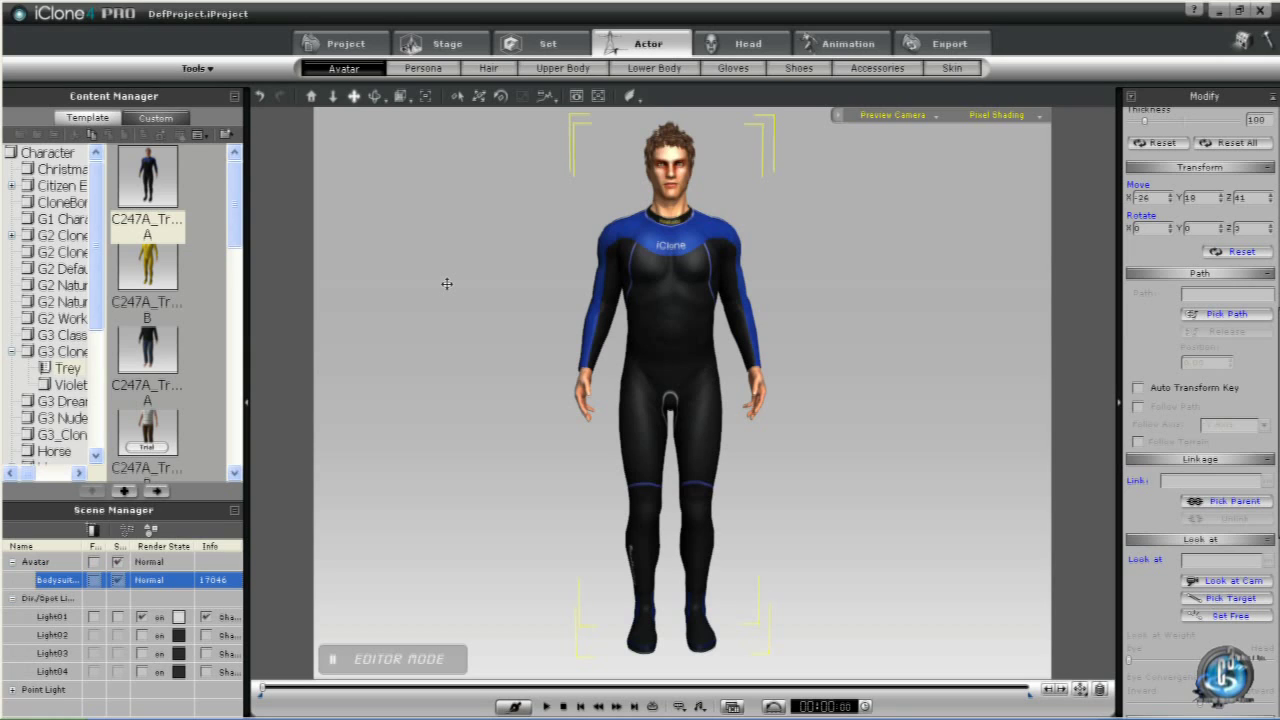
left_click(565, 69)
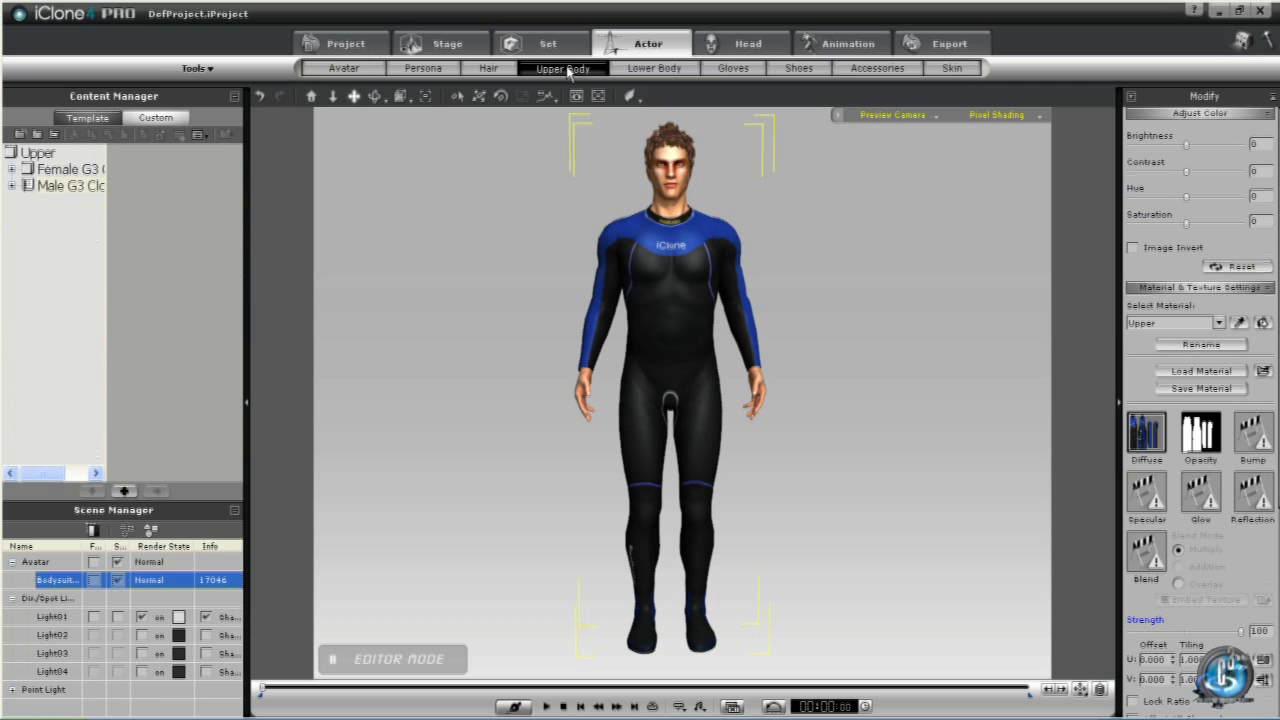
Step: Load C247A_Trey_Bodysuit_Upper_Template Map.iMtl onto the upper body, turning the top white
left_click(1178, 370)
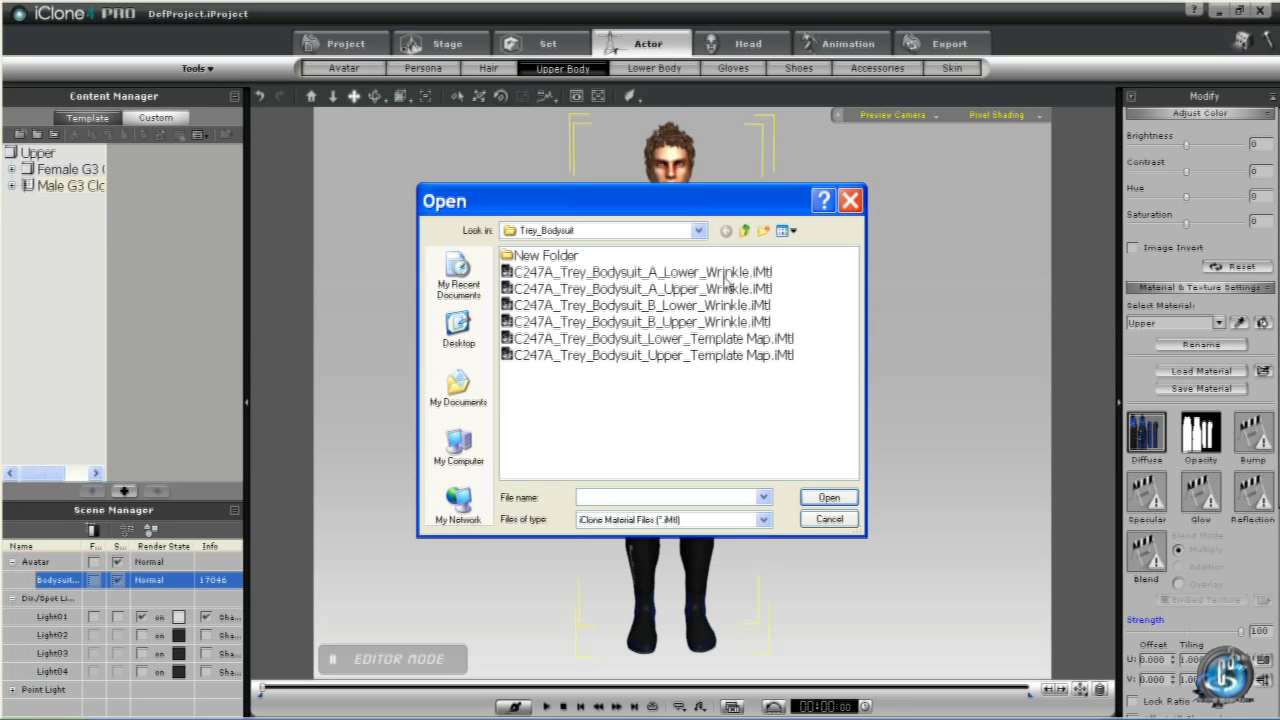
left_click(640, 355)
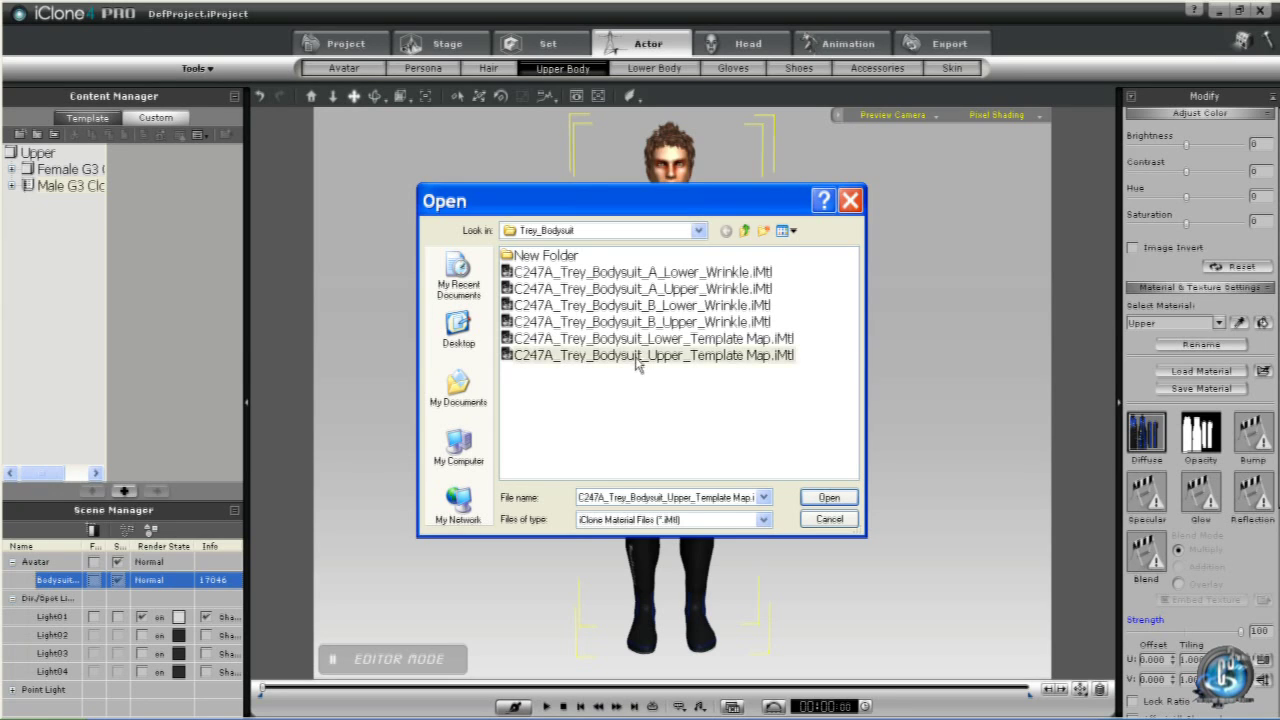
left_click(829, 498)
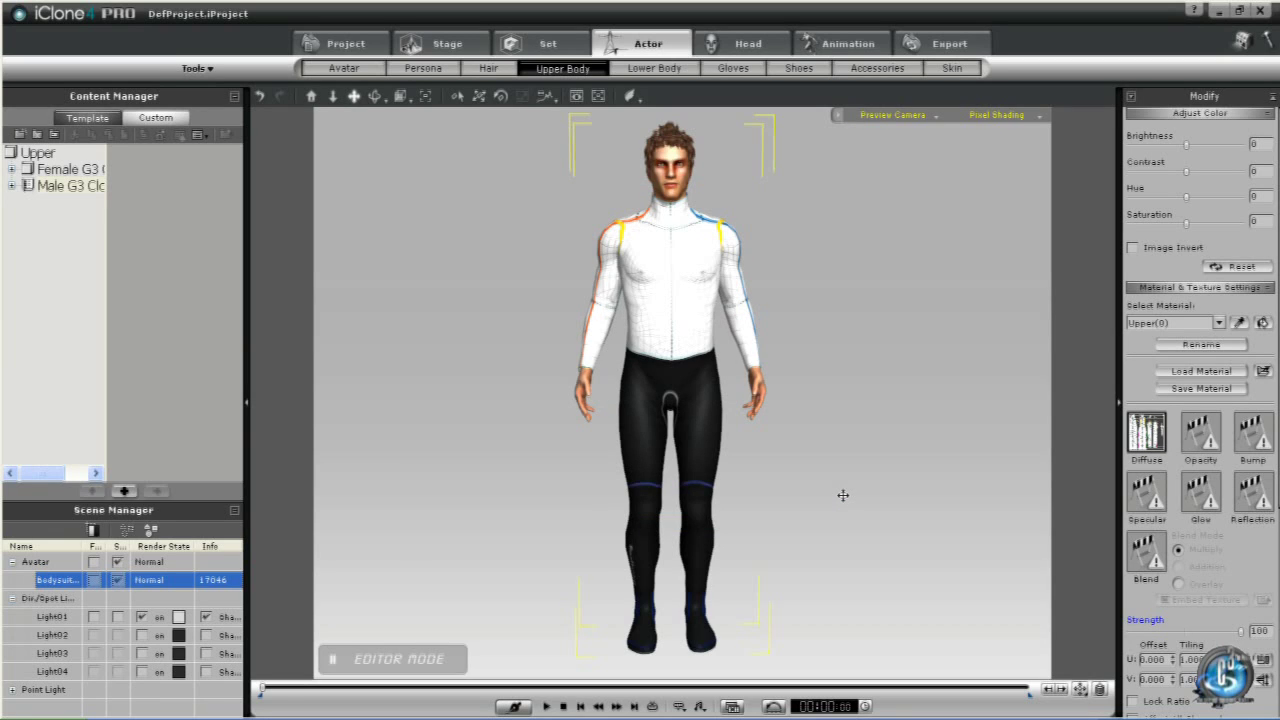
Step: Create a folder named 'Male clone Cloth G3' in the custom Upper library
left_click(30, 154)
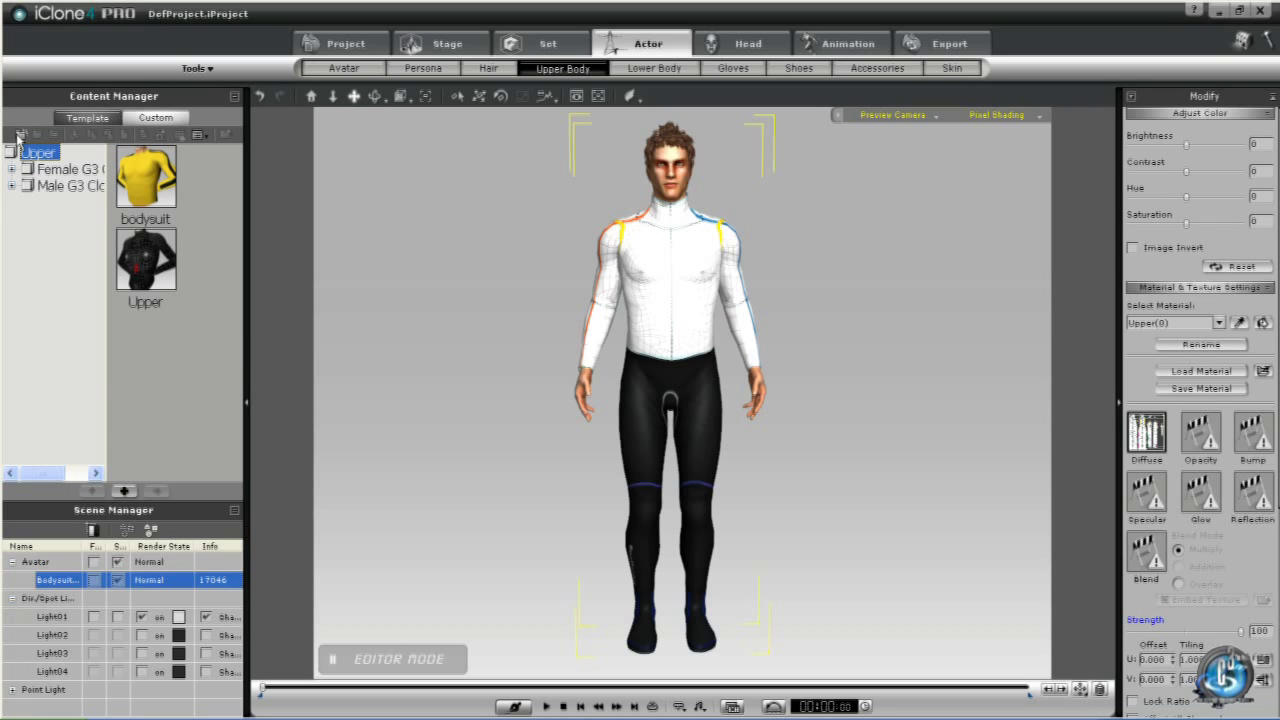
left_click(18, 135)
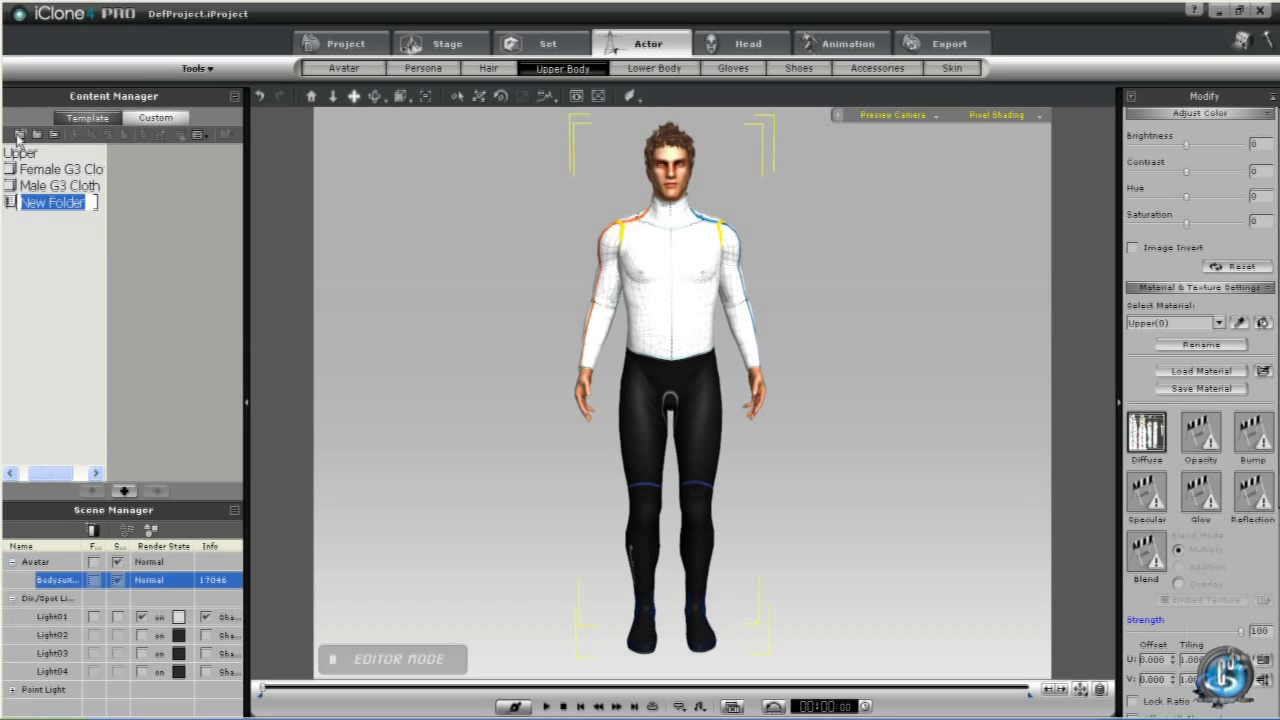
type("Male c")
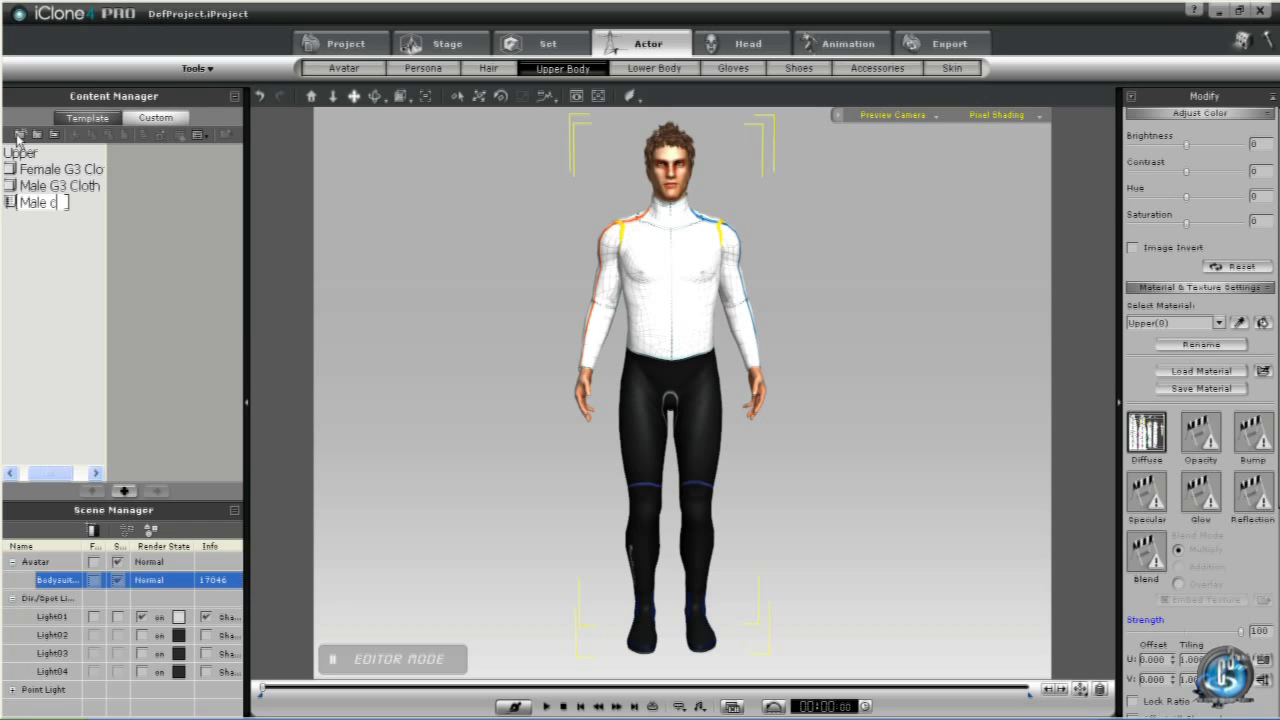
type("lone Clot")
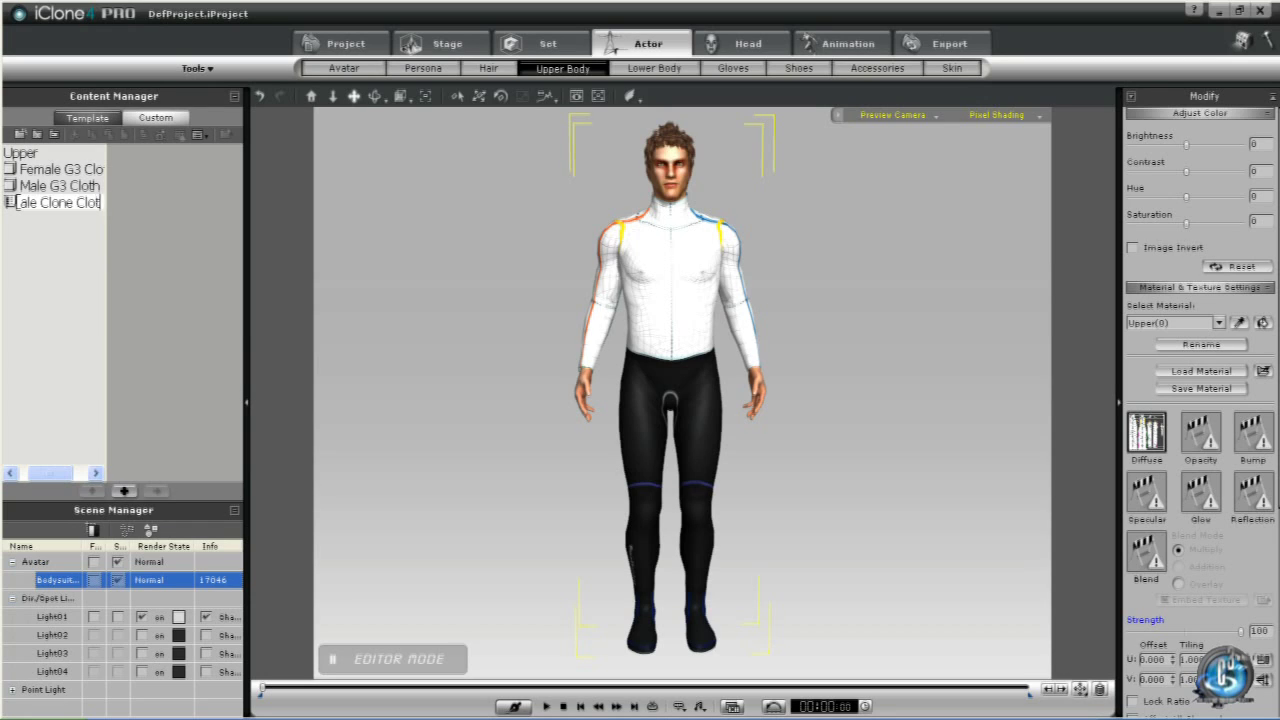
type("h G3")
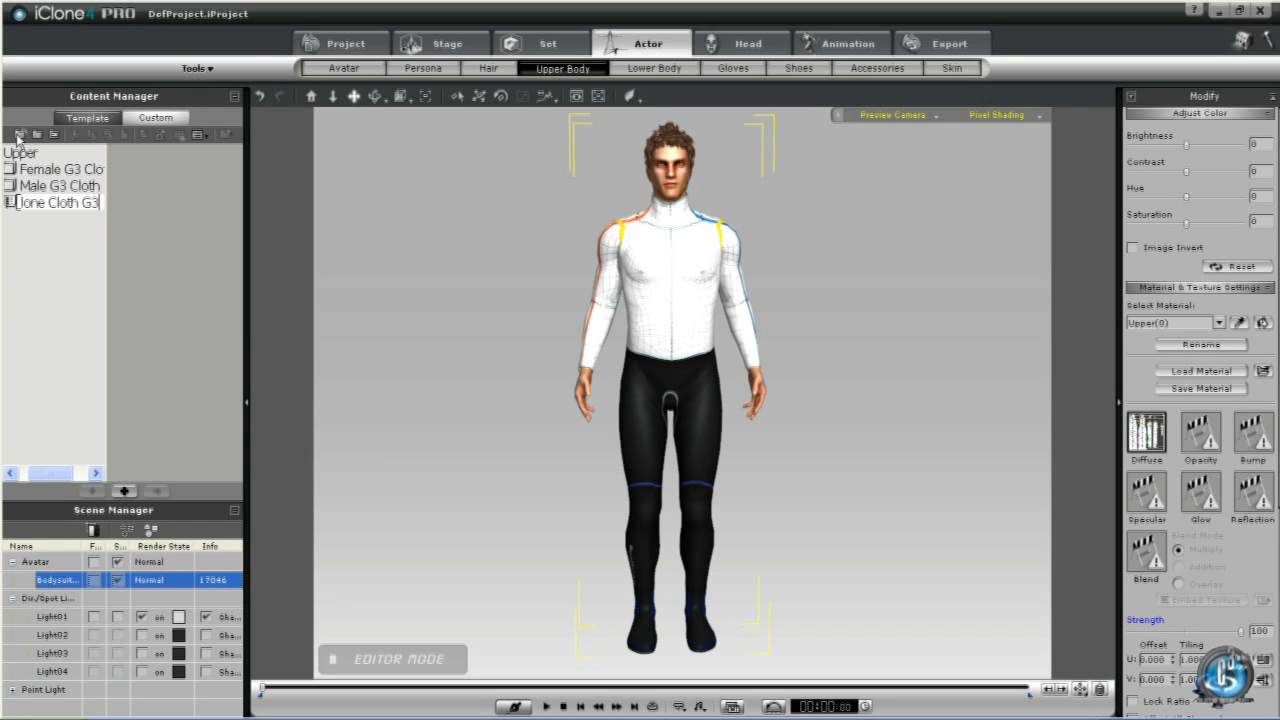
key("Return")
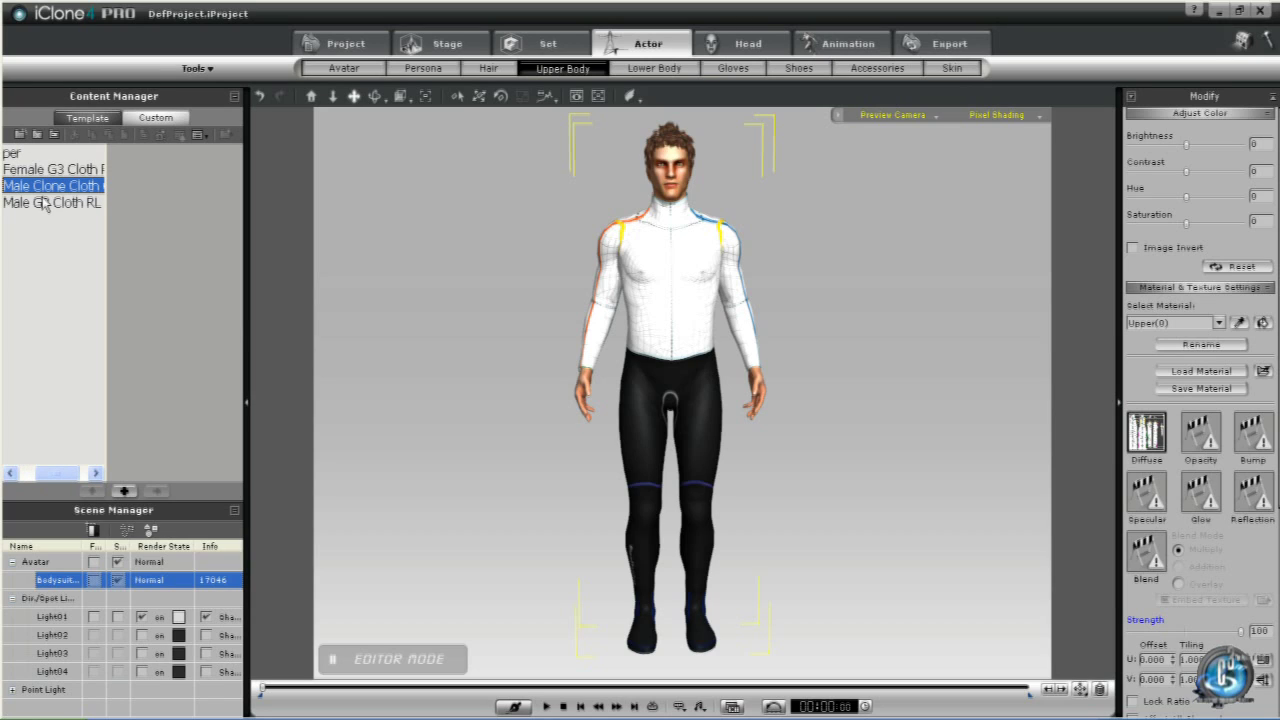
Step: Add a 'Bodysuit' subfolder inside it and widen the folder tree pane
left_click(19, 135)
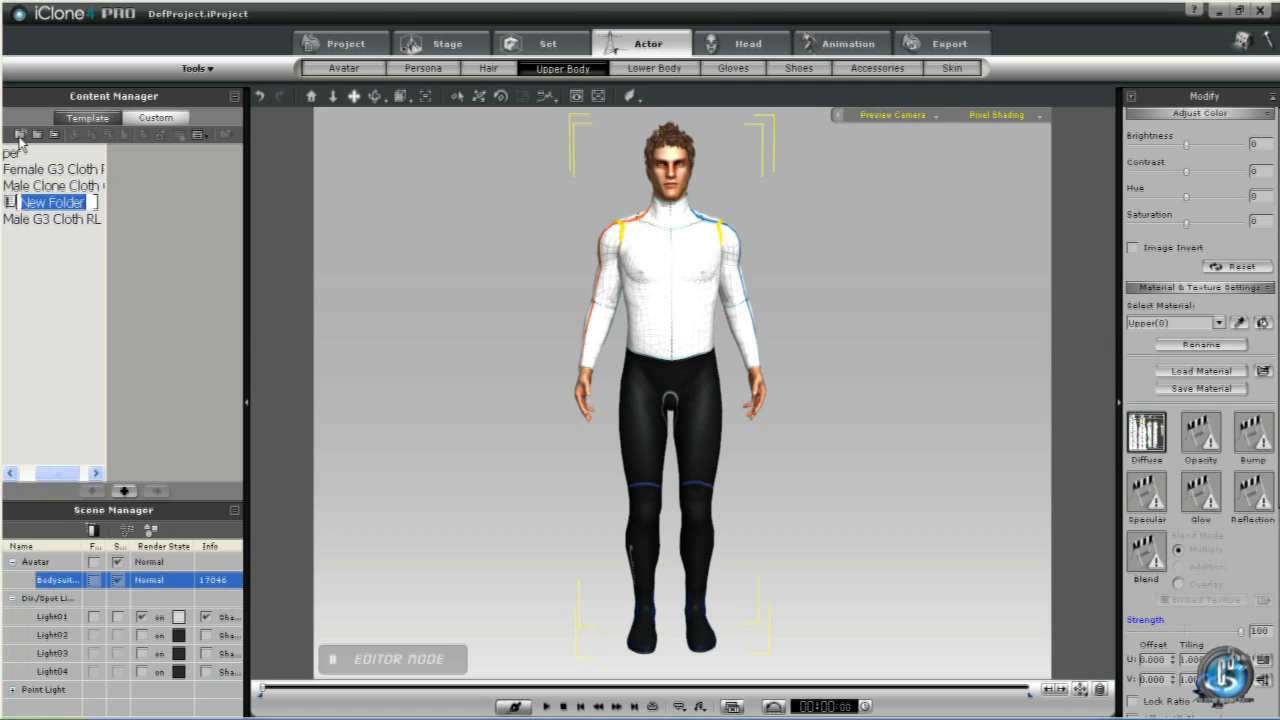
type("Bo")
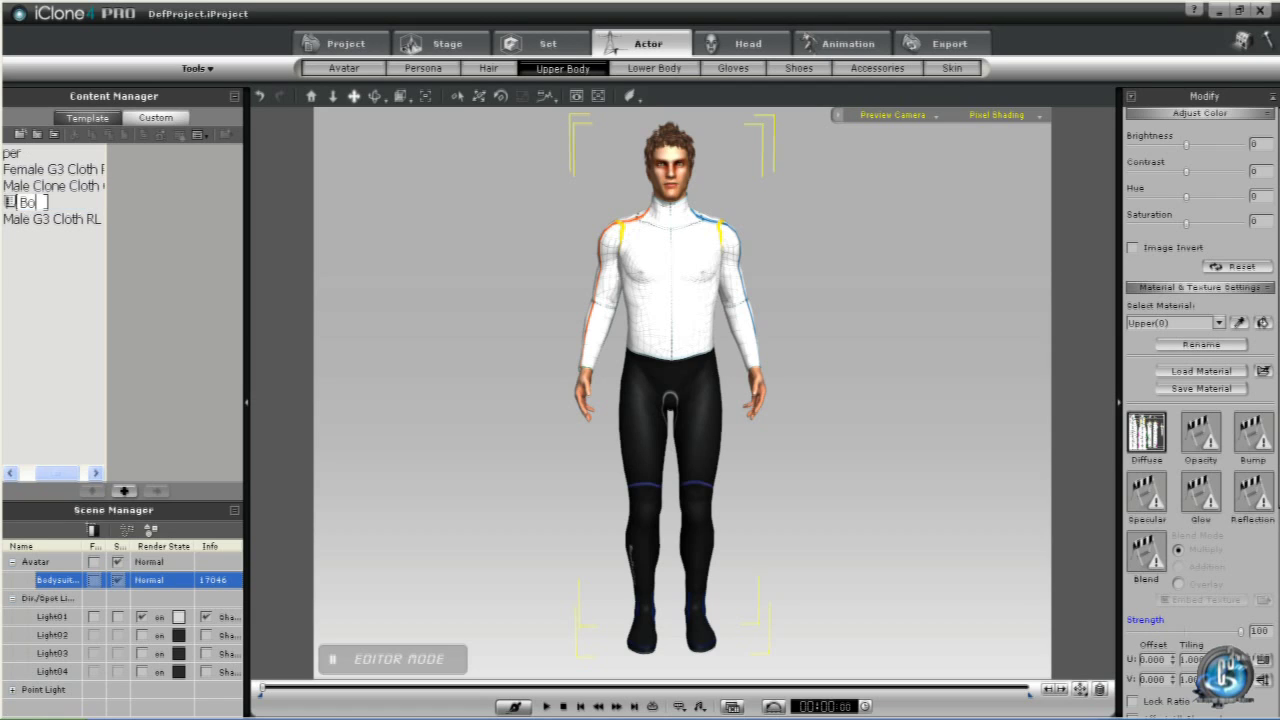
type("dysuit")
key("Return")
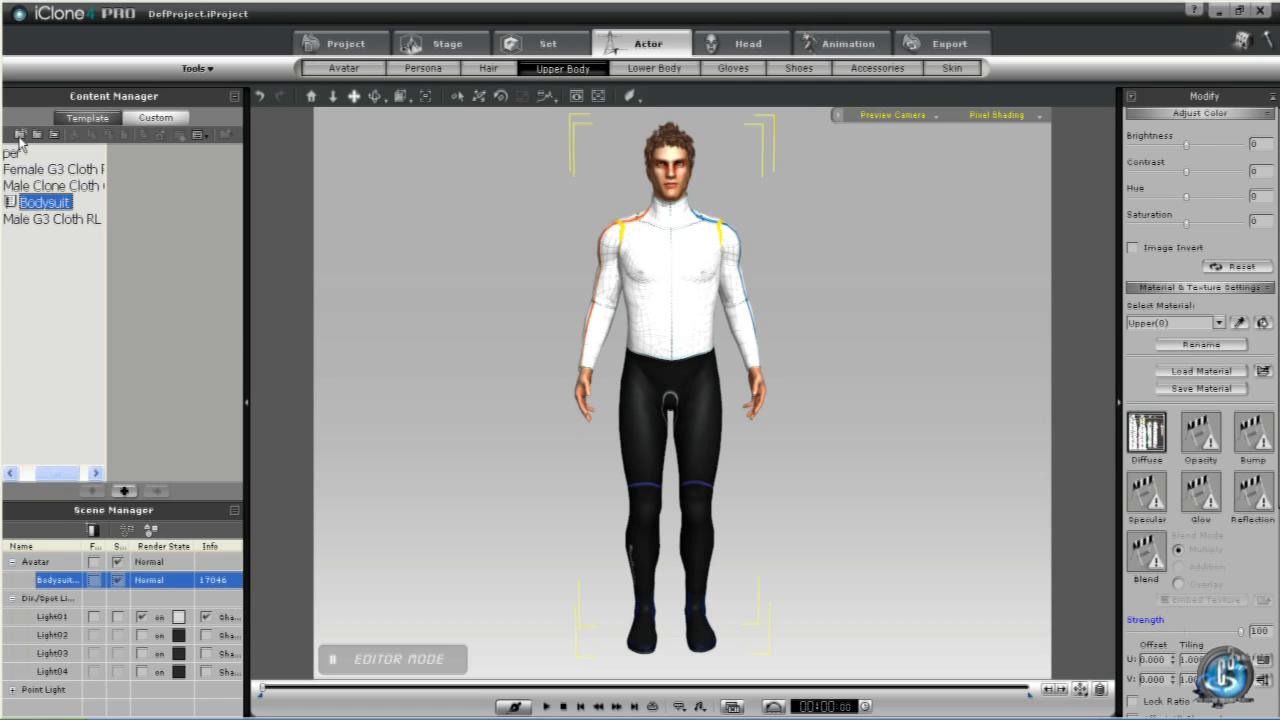
left_click_drag(107, 201, 132, 201)
left_click_drag(83, 472, 28, 475)
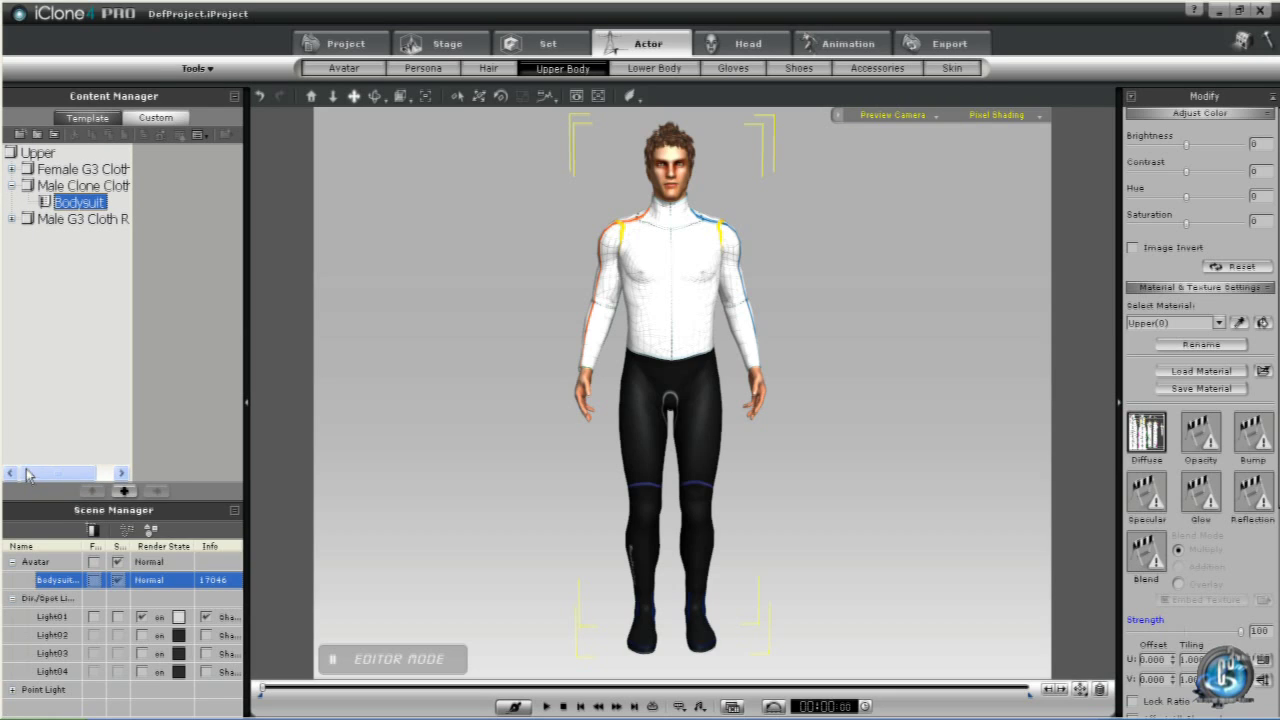
Step: Save the upper template as Upper, then load the A upper wrinkle material and save it as 'Wrinkle A'
left_click(125, 491)
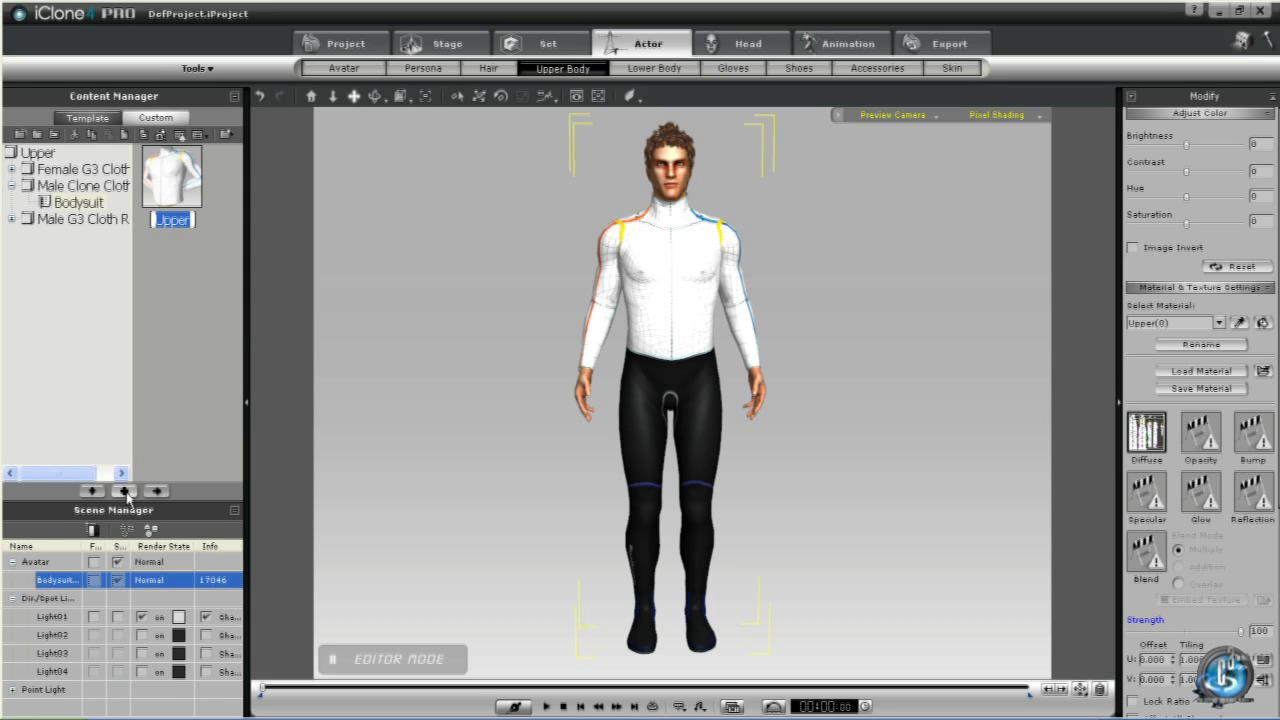
left_click(1203, 372)
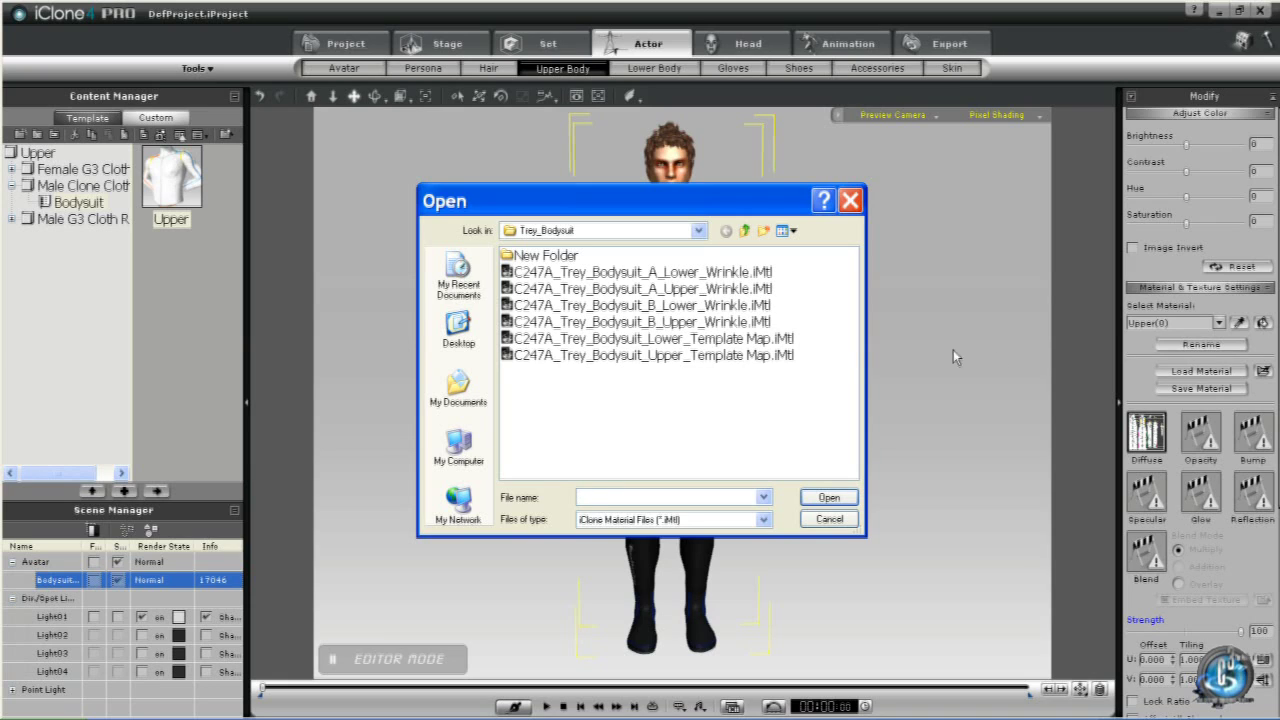
left_click(668, 290)
left_click(826, 497)
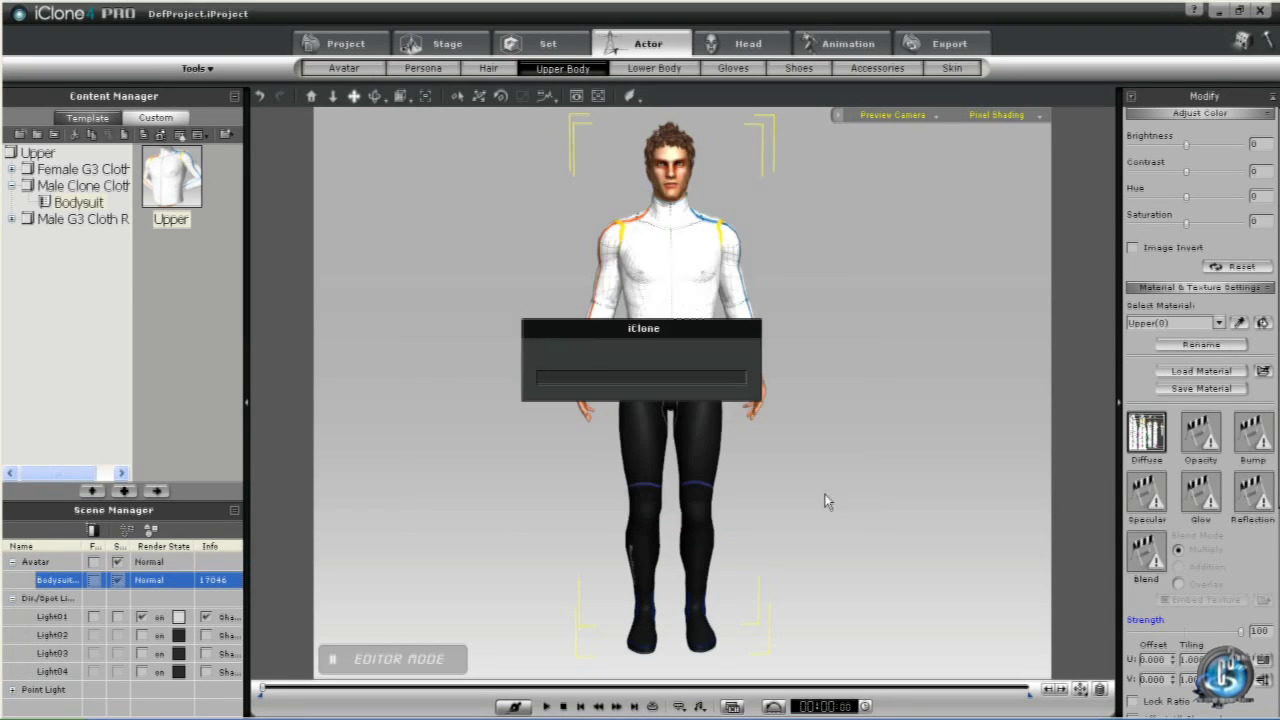
left_click(124, 490)
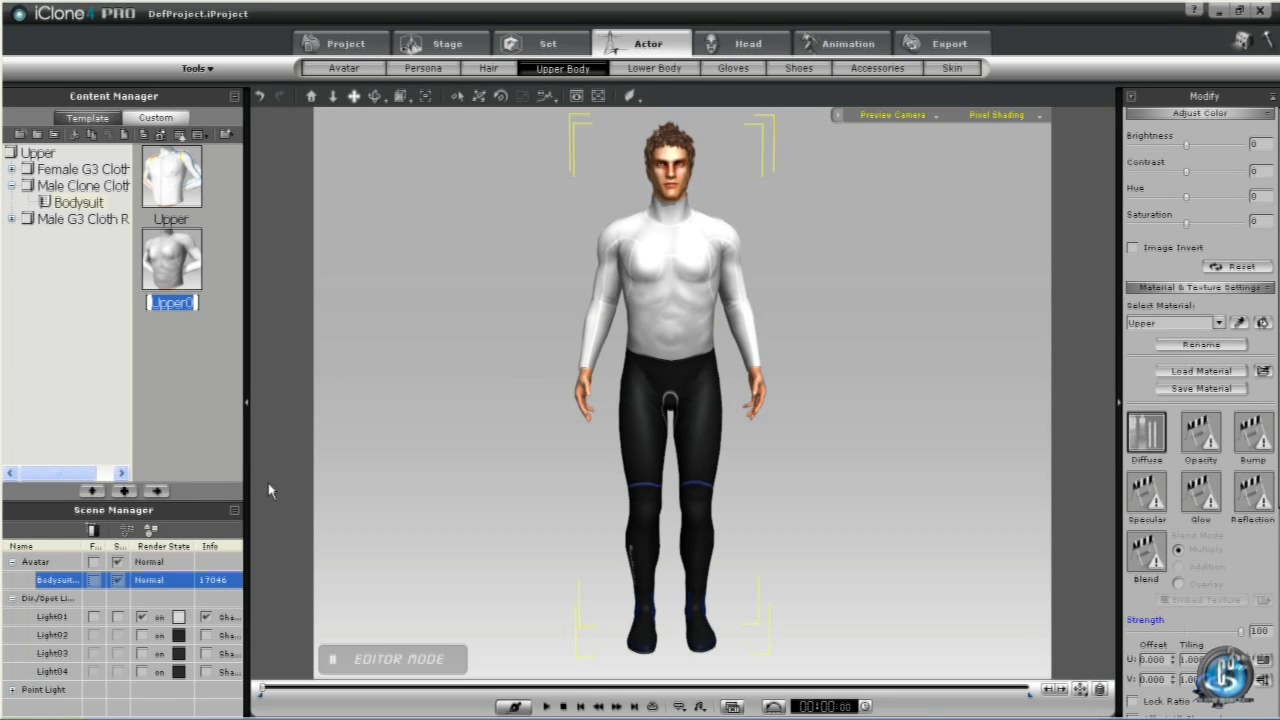
type("Wrinkle")
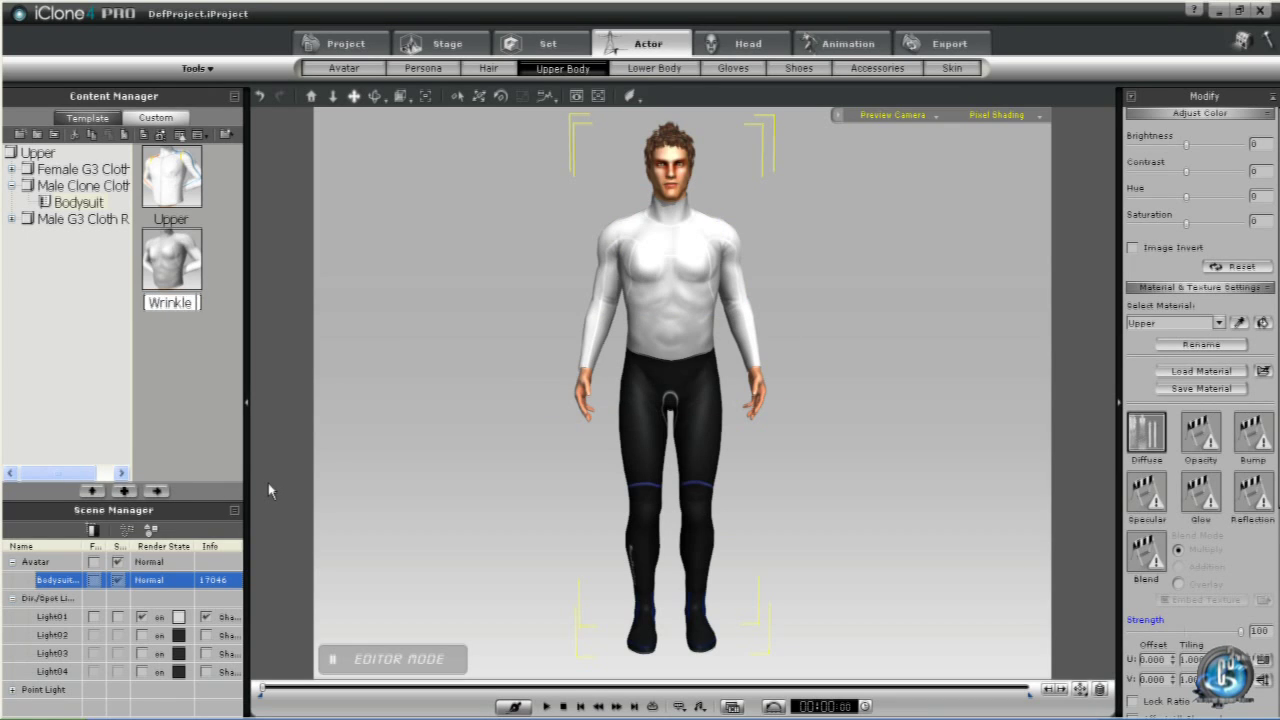
type(" A")
key("Return")
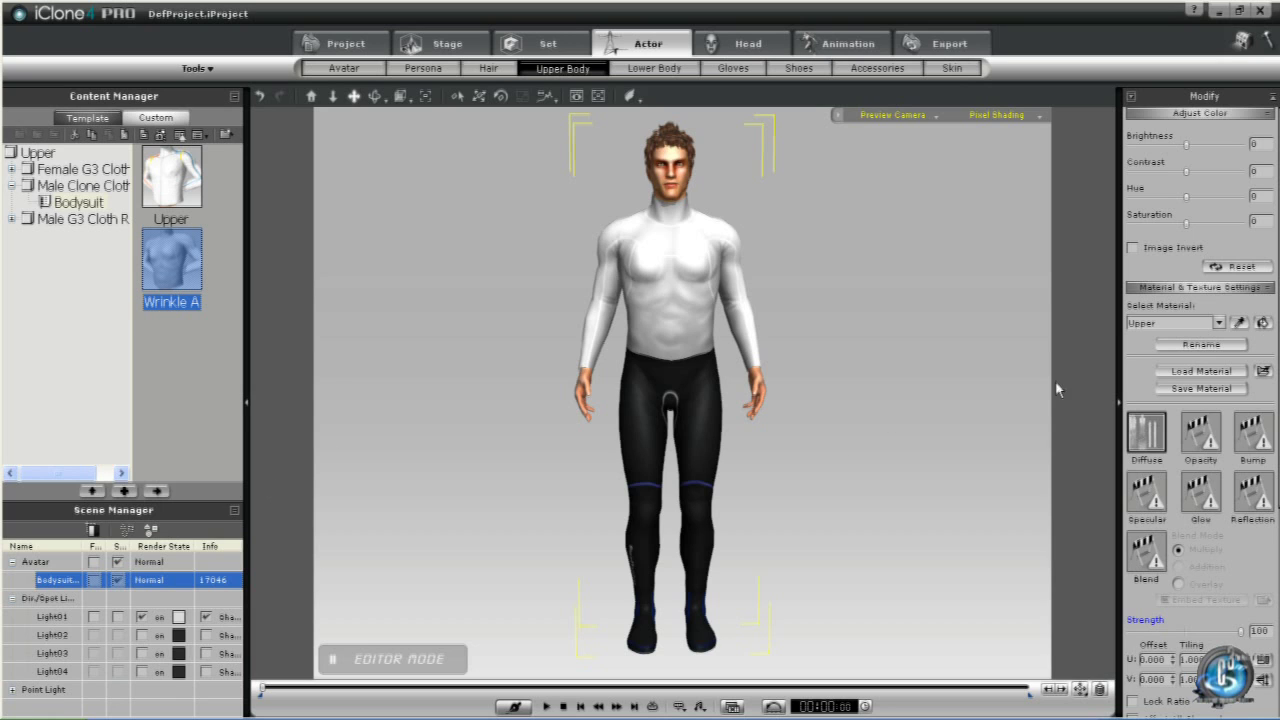
Step: Load the B upper wrinkle material and save it to the Bodysuit folder as 'Wrinkle B'
left_click(1201, 373)
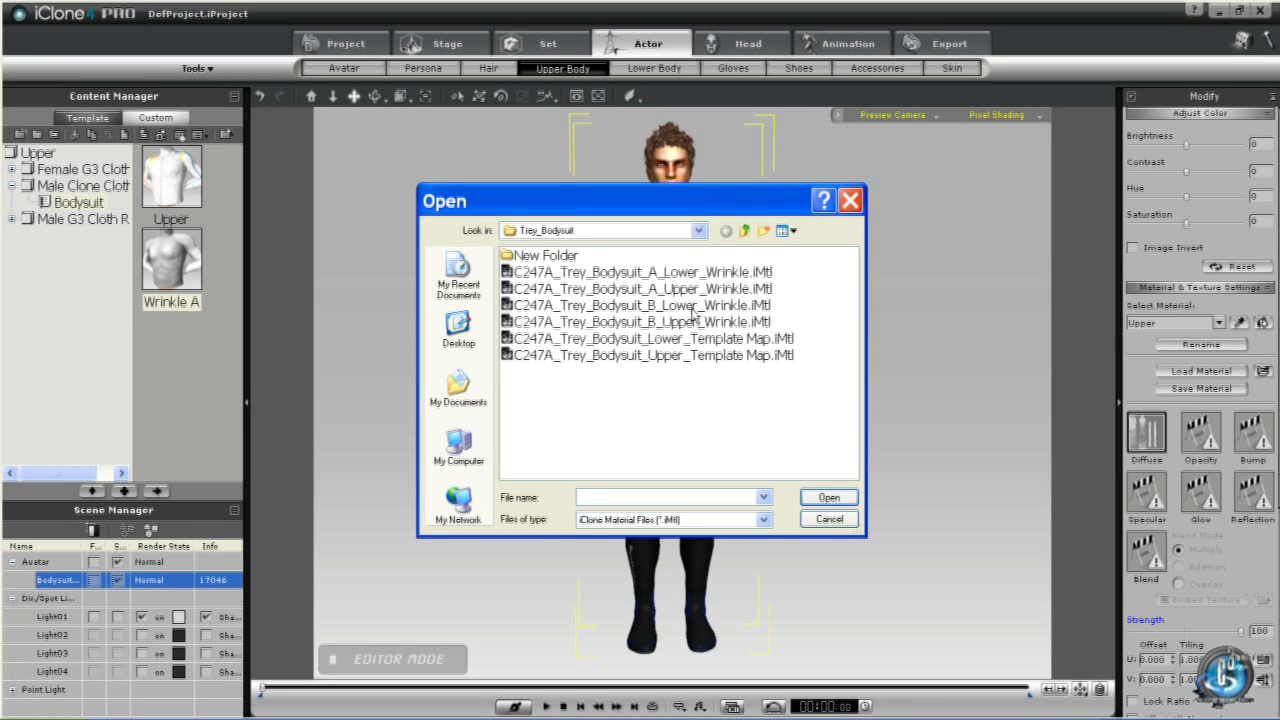
left_click(690, 321)
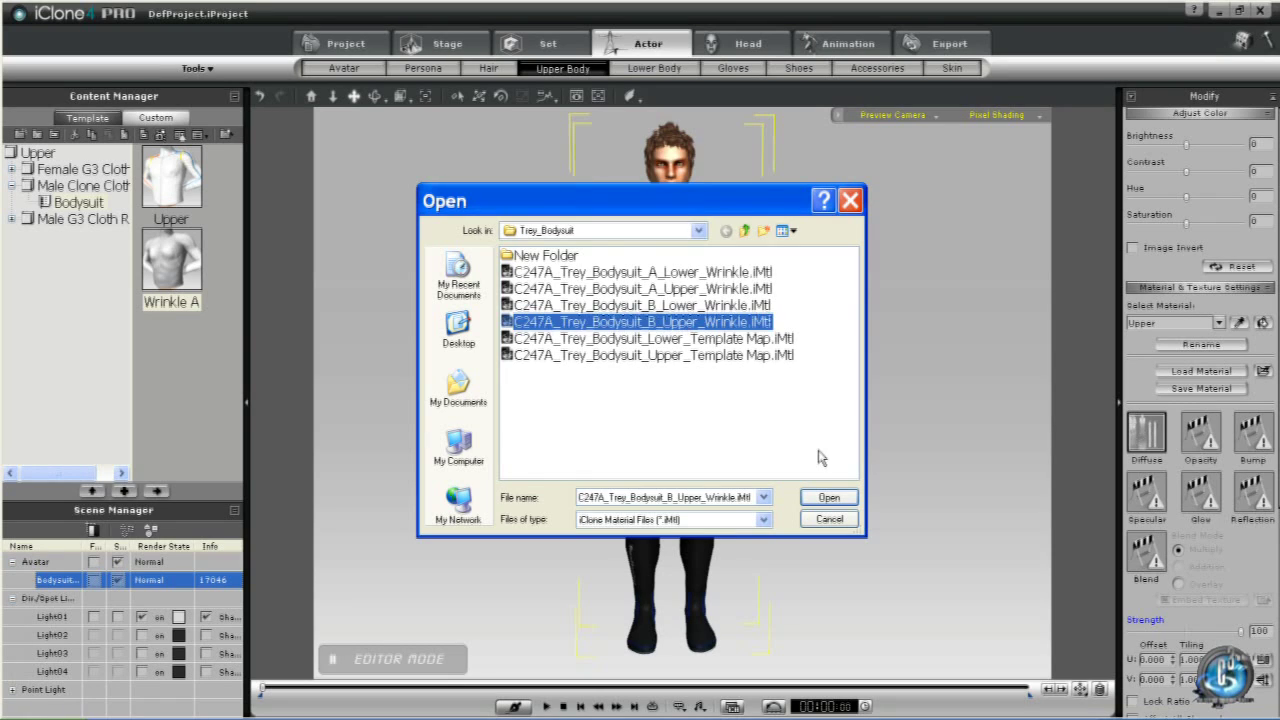
left_click(829, 497)
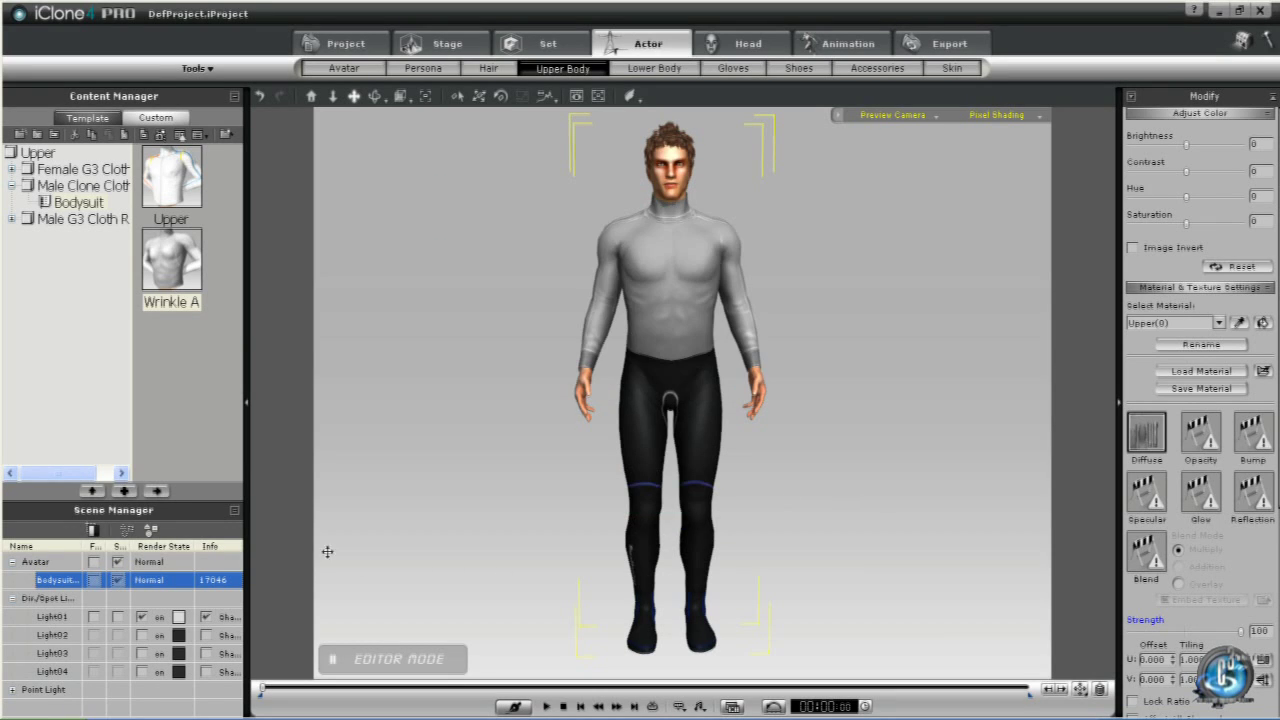
left_click(124, 491)
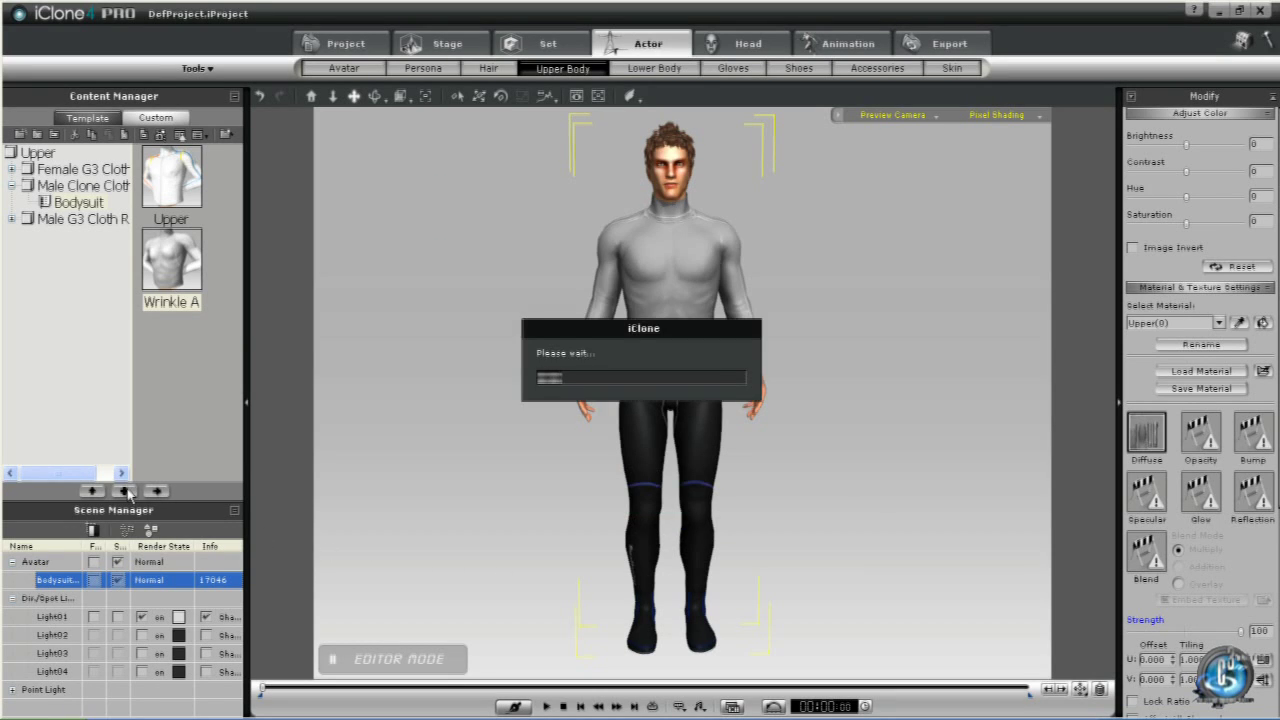
type("W")
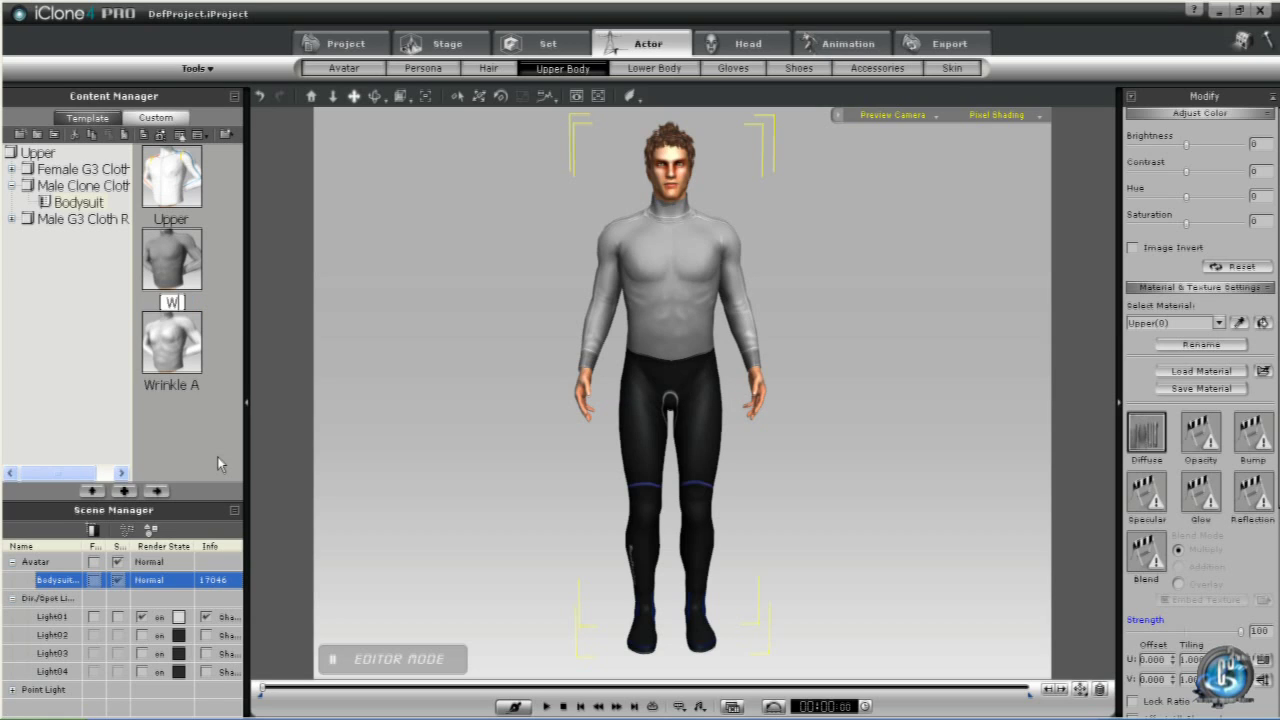
type("rinkle B")
key("Return")
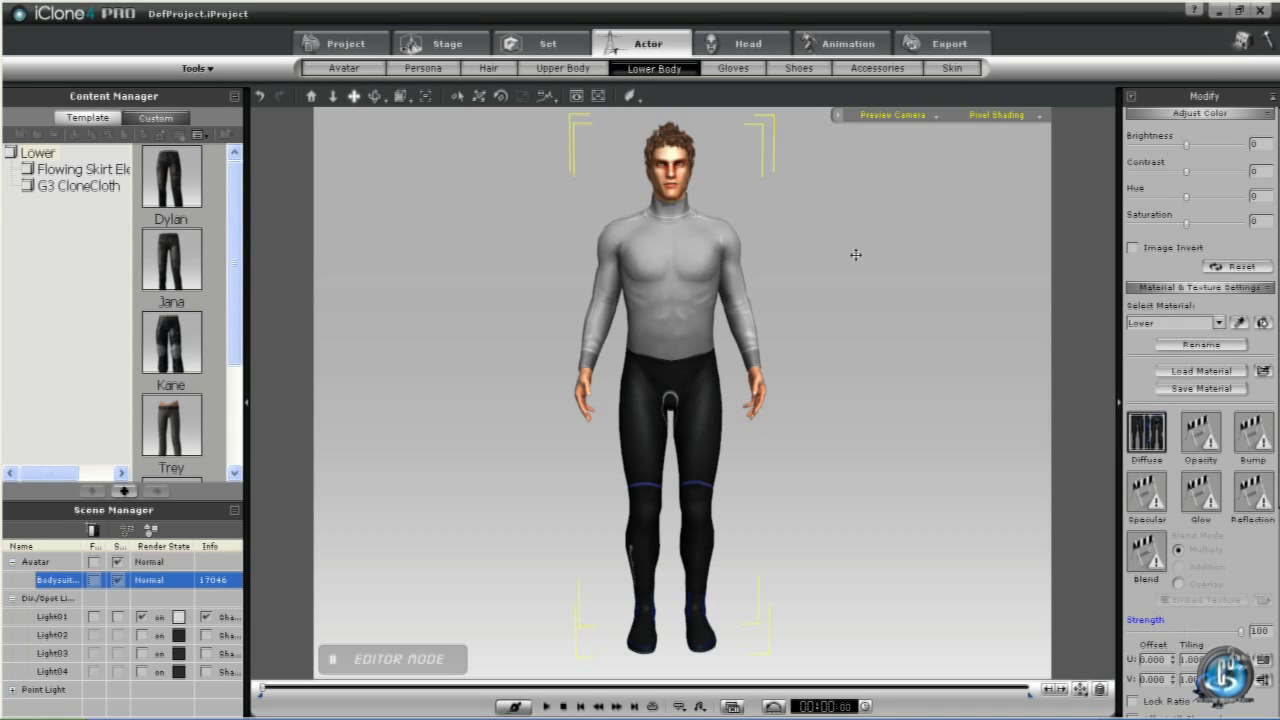
Step: Load the Trey bodysuit Lower_Template Map material onto the legs
left_click(1188, 372)
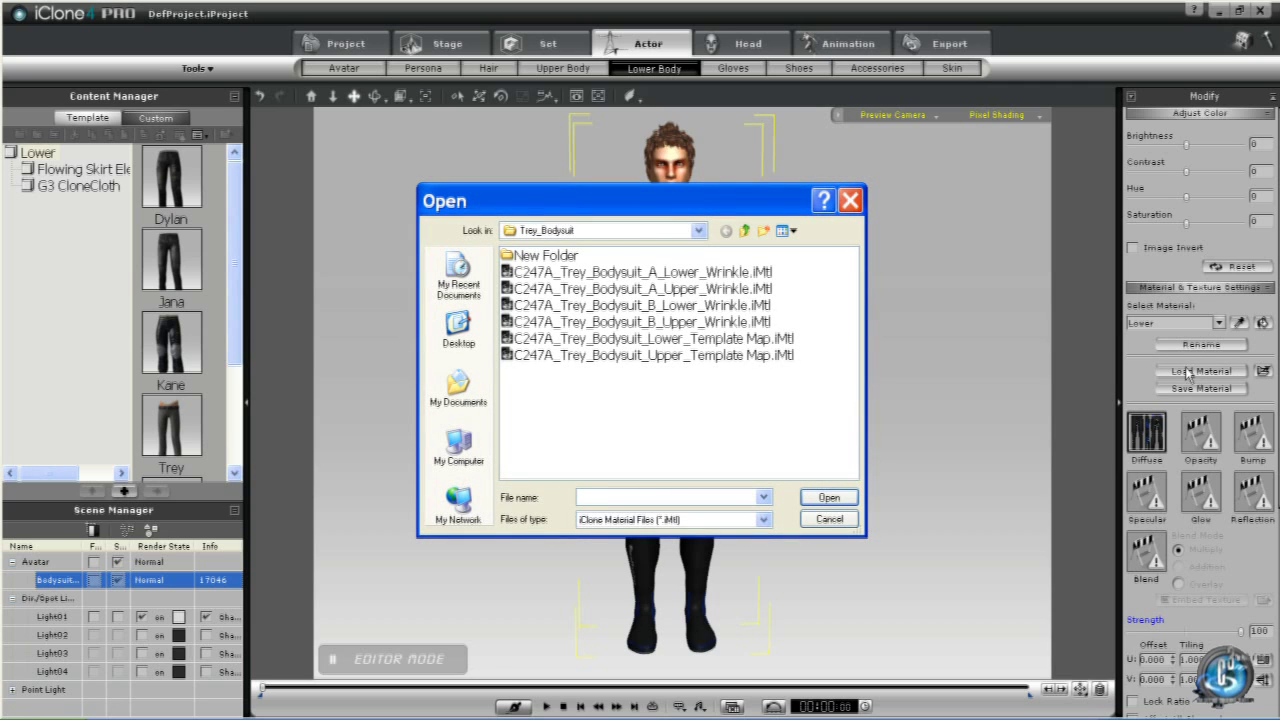
left_click(682, 340)
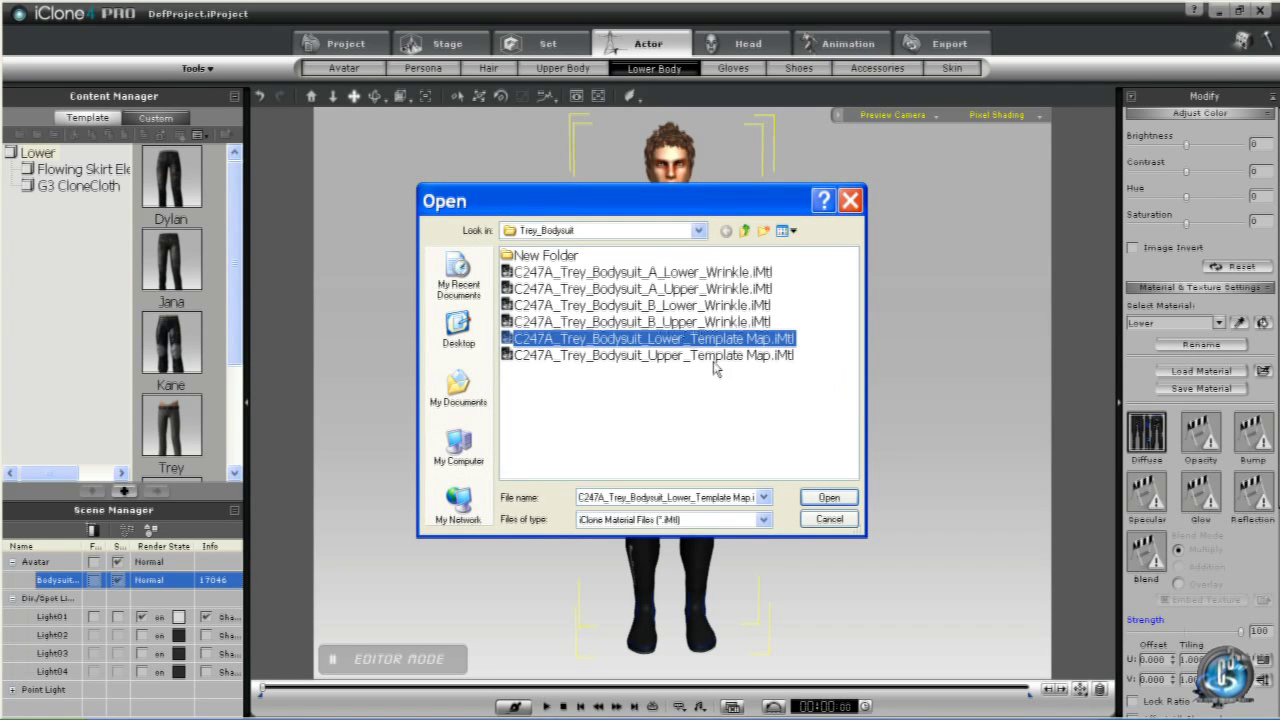
left_click(829, 497)
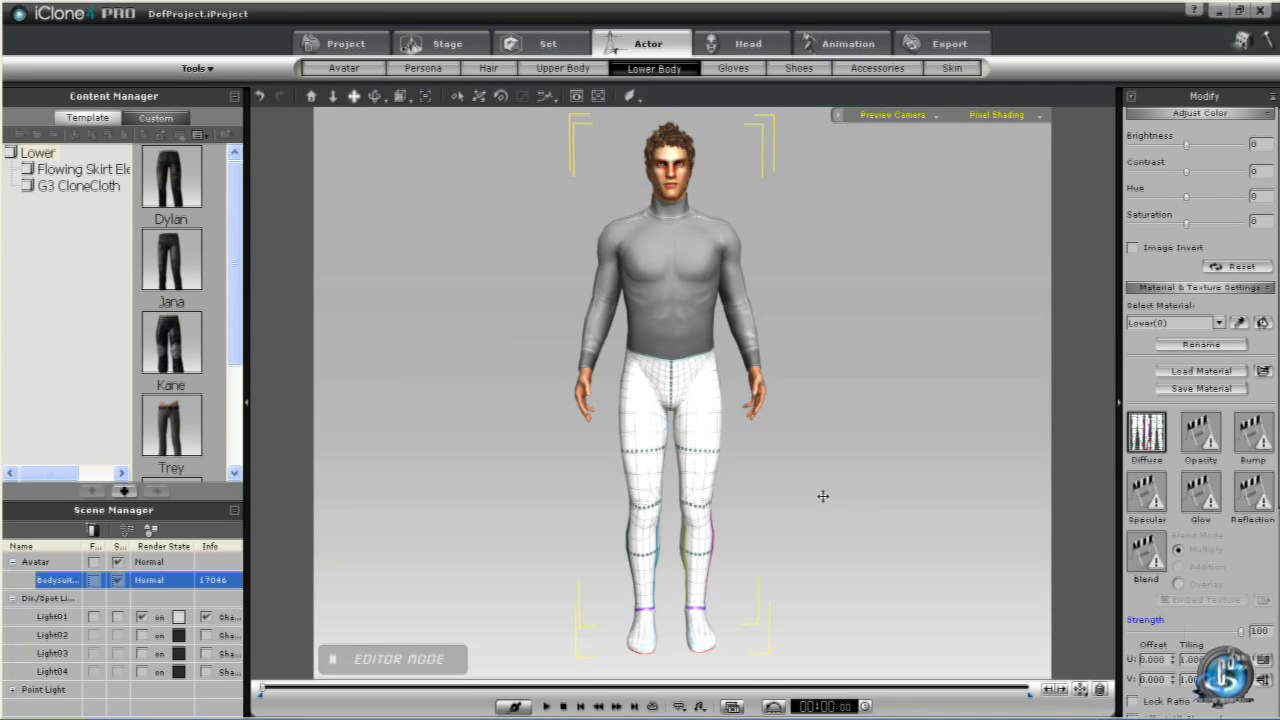
Step: Create a 'Male G3 Clone Cloth' folder in the custom Lower library
left_click(38, 155)
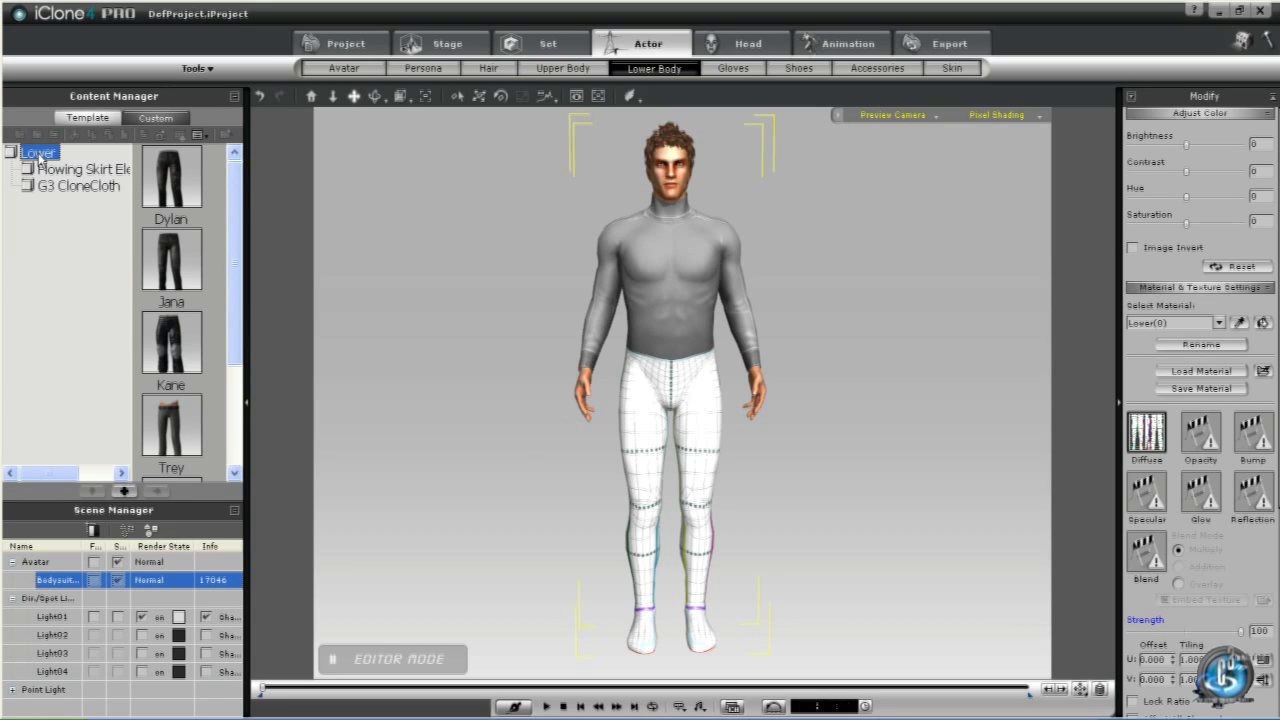
left_click(155, 118)
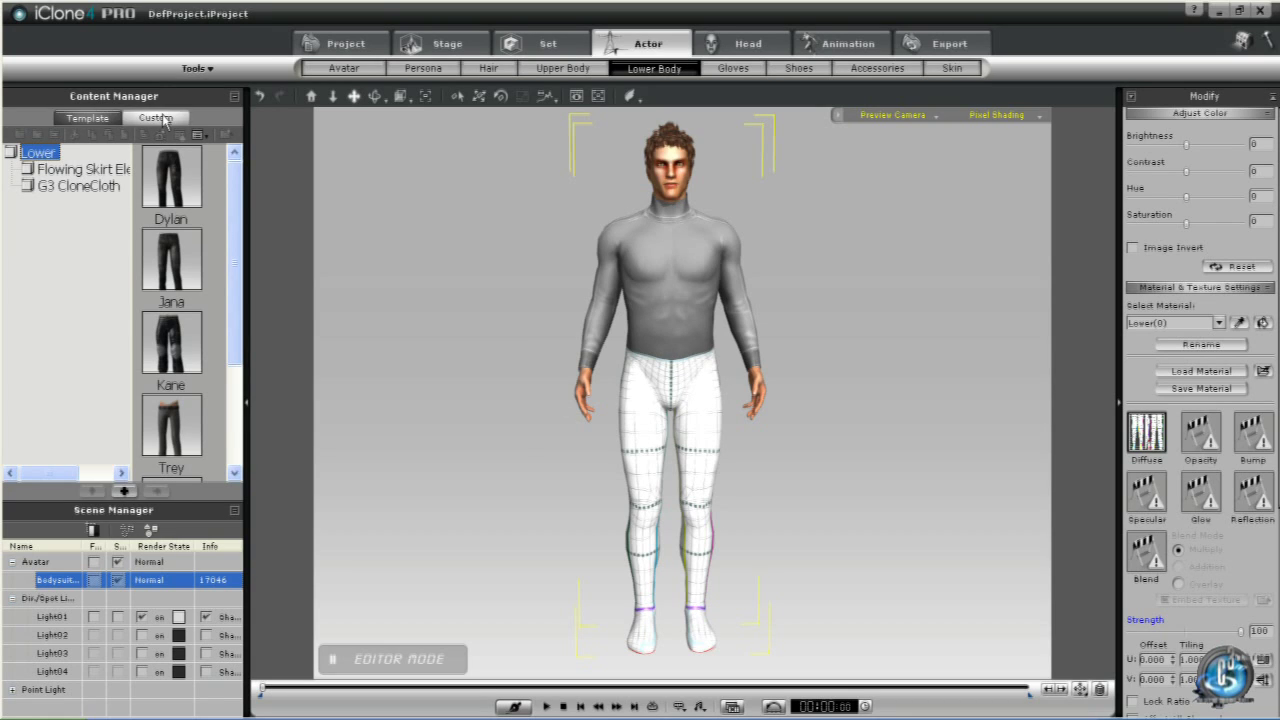
left_click(19, 134)
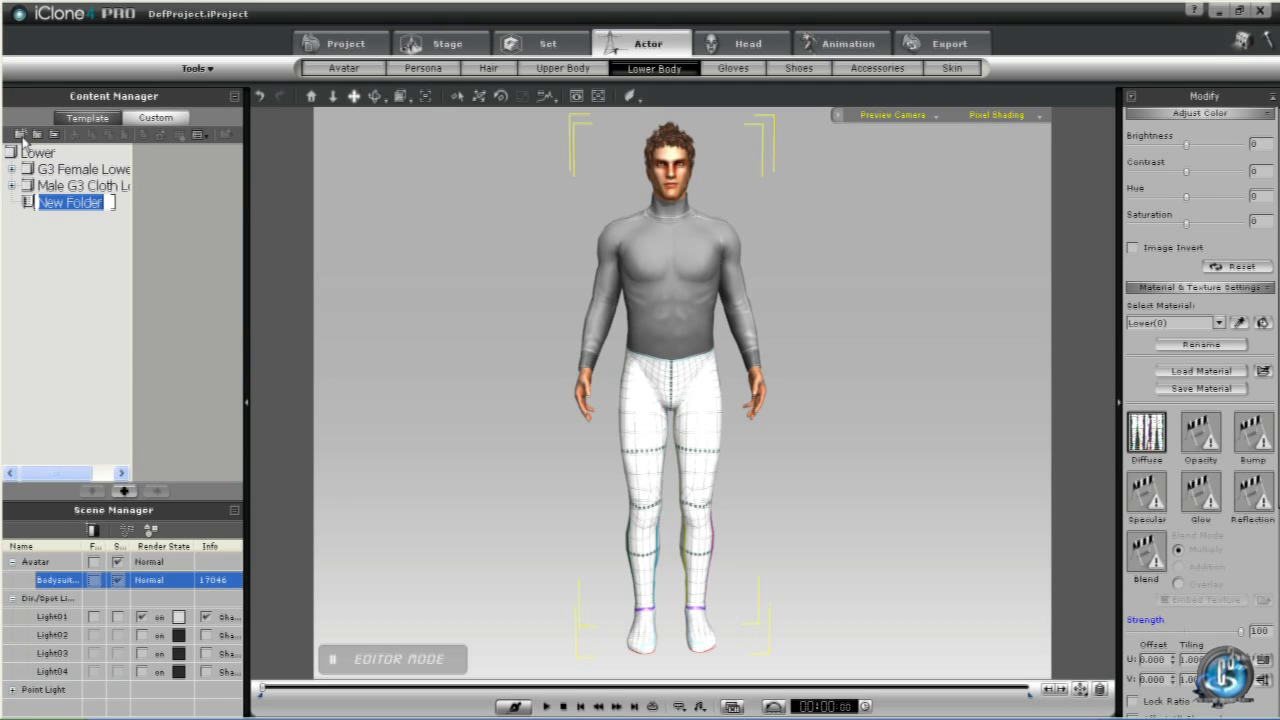
type("Male G2")
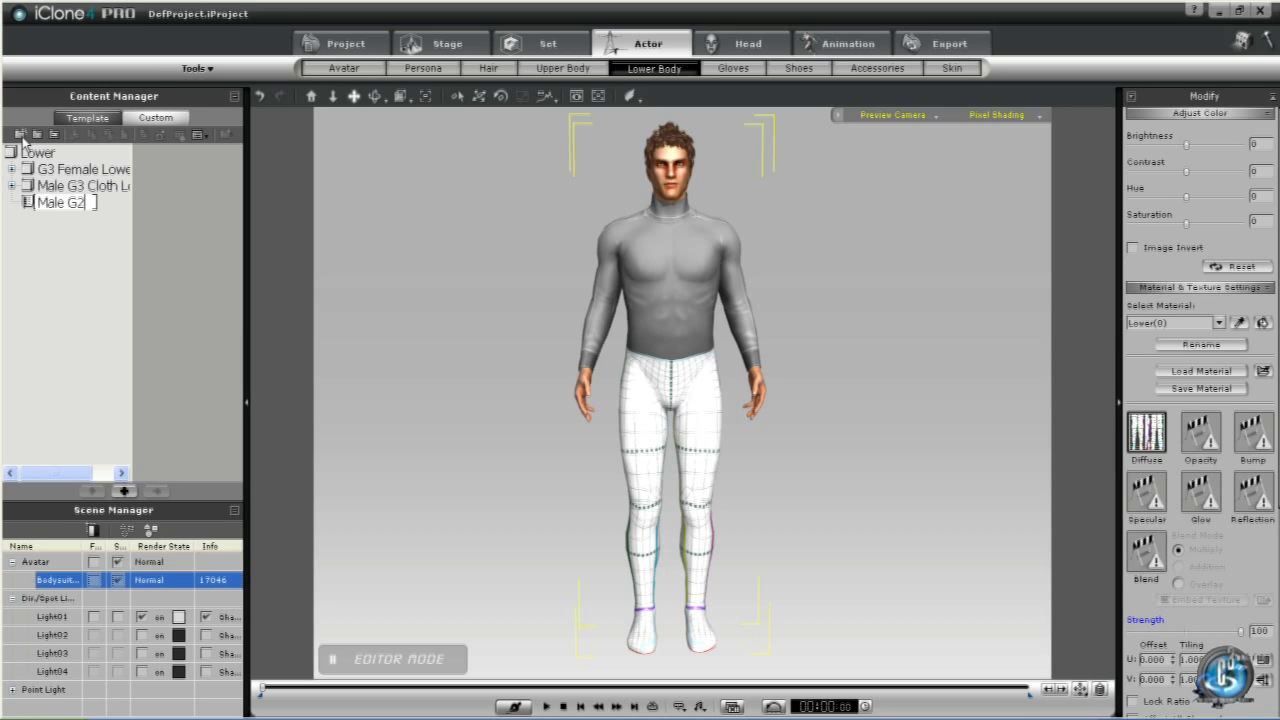
key("BackSpace")
type("3 Clone Cloth")
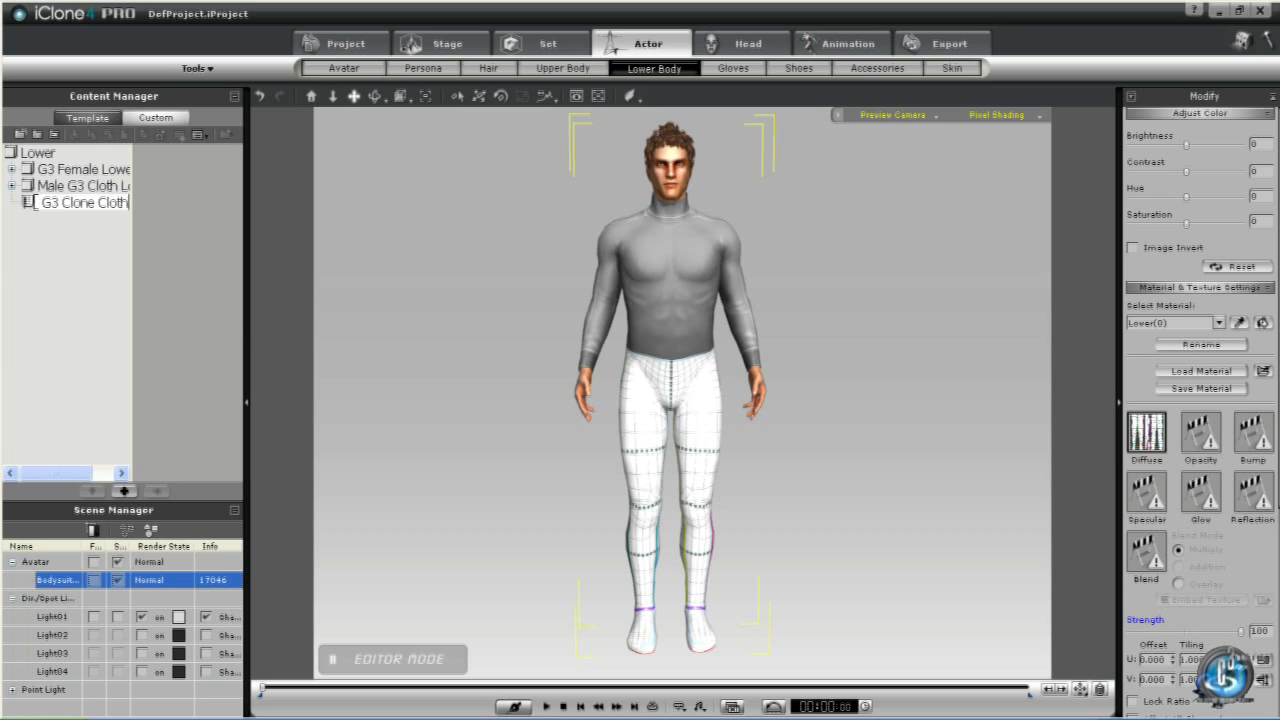
key("Return")
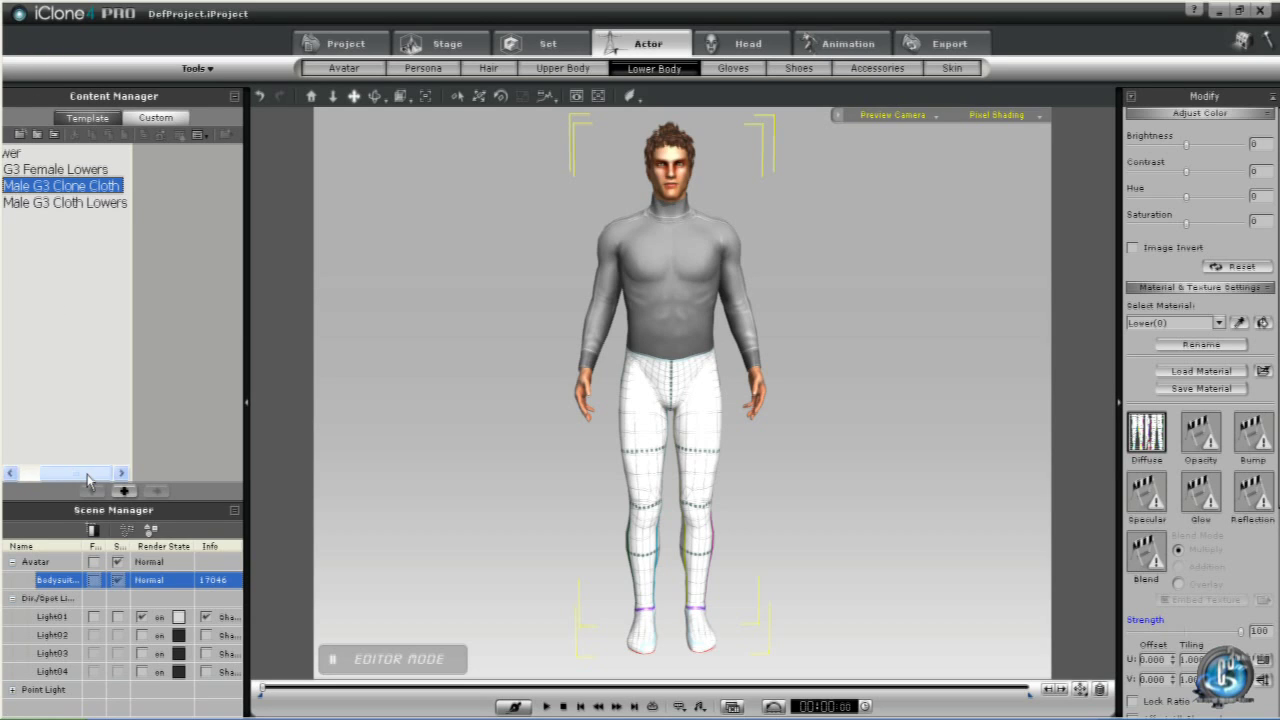
left_click_drag(95, 473, 60, 475)
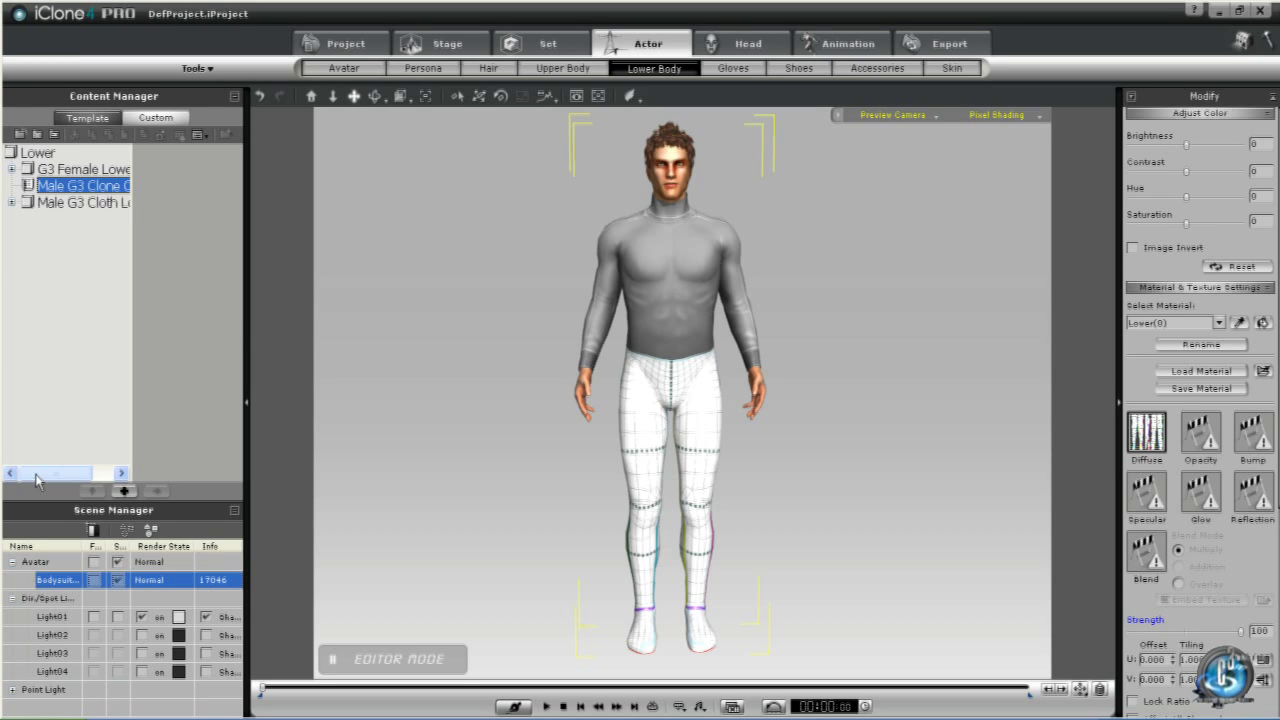
Step: Add a 'Bodysuit' subfolder and save the lower template material into it as 'Lower'
left_click(21, 135)
type("Bodysuit")
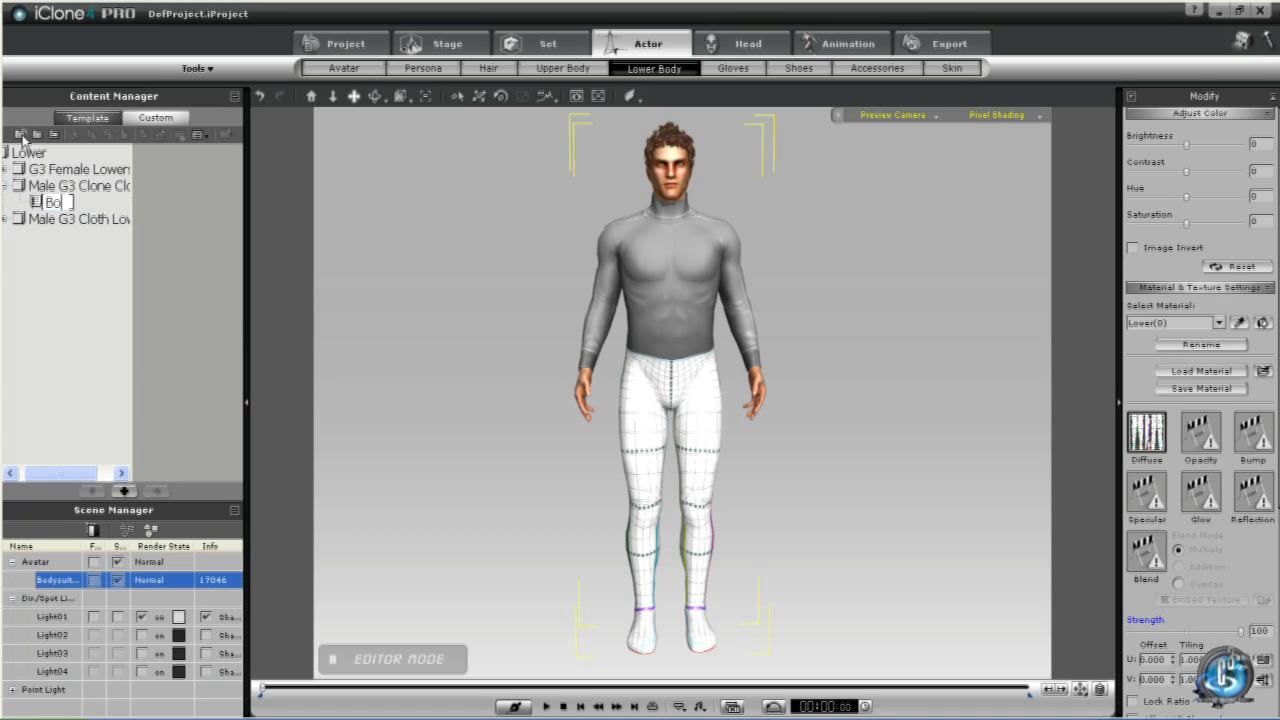
key("Return")
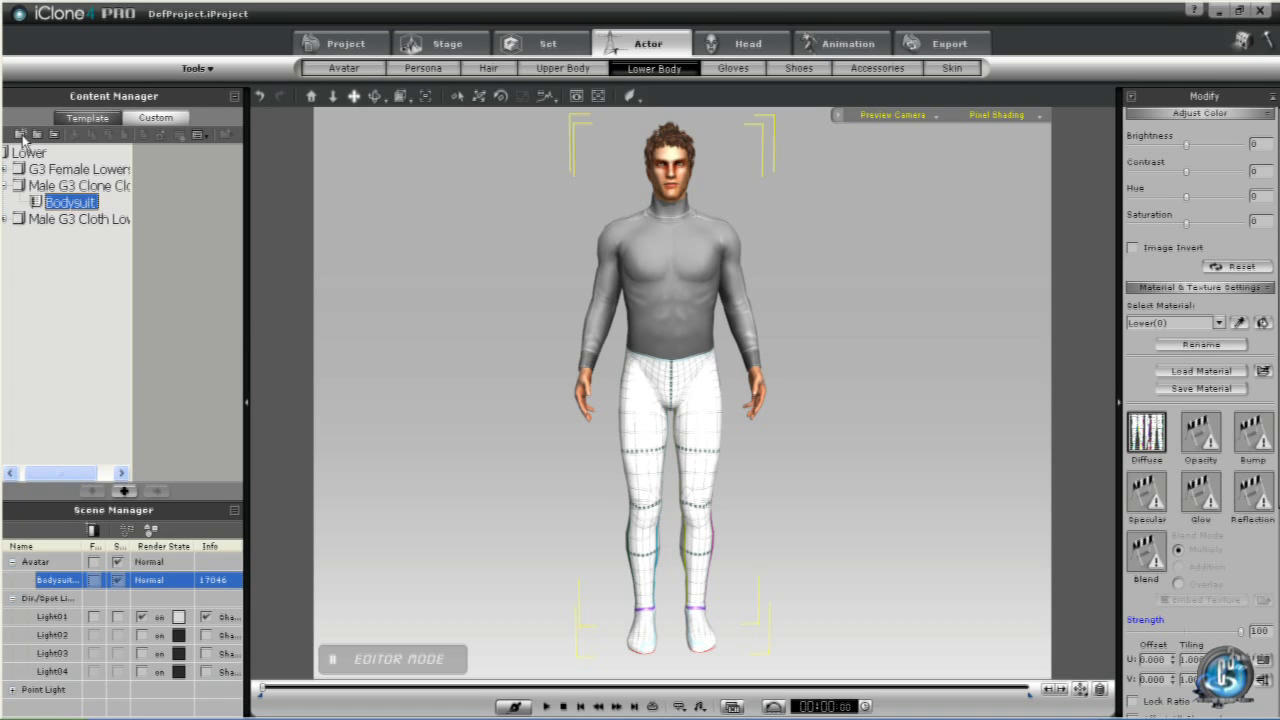
left_click(124, 491)
type("Lower")
key("Return")
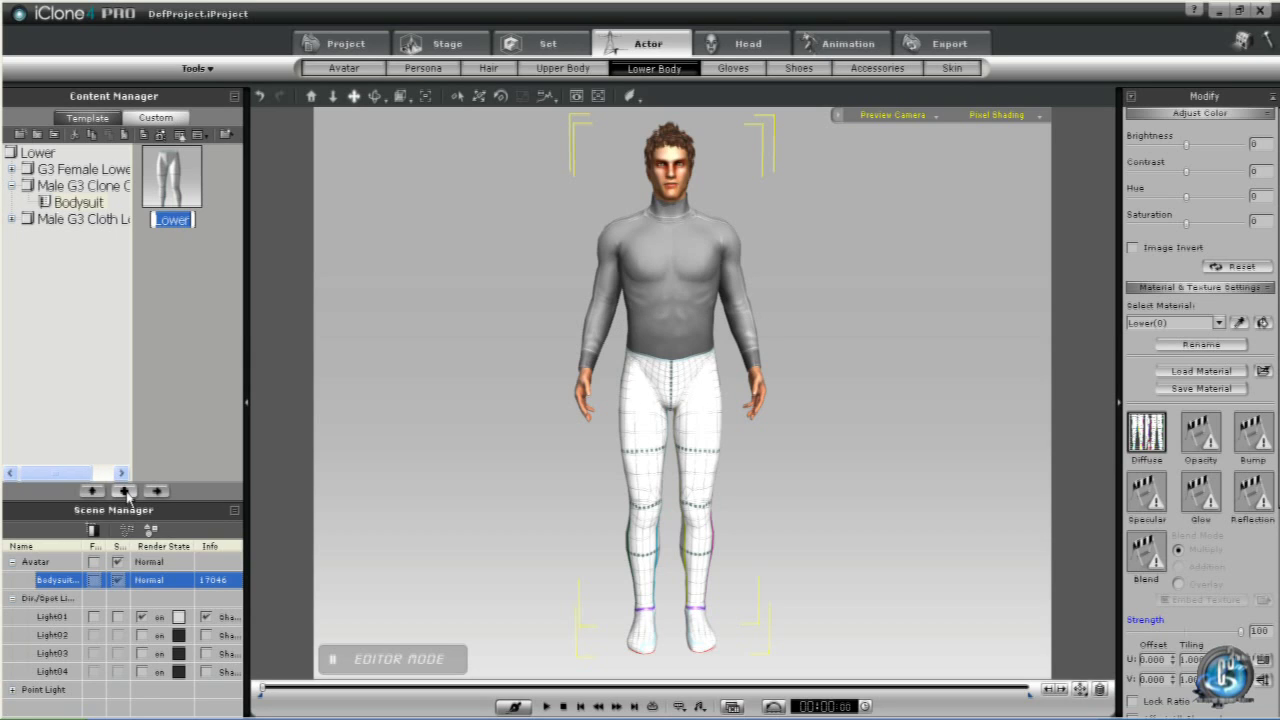
Step: Load A_Lower_Wrinkle.iMtl and save it to the Bodysuit folder as 'Wrinkle A'
left_click(1203, 372)
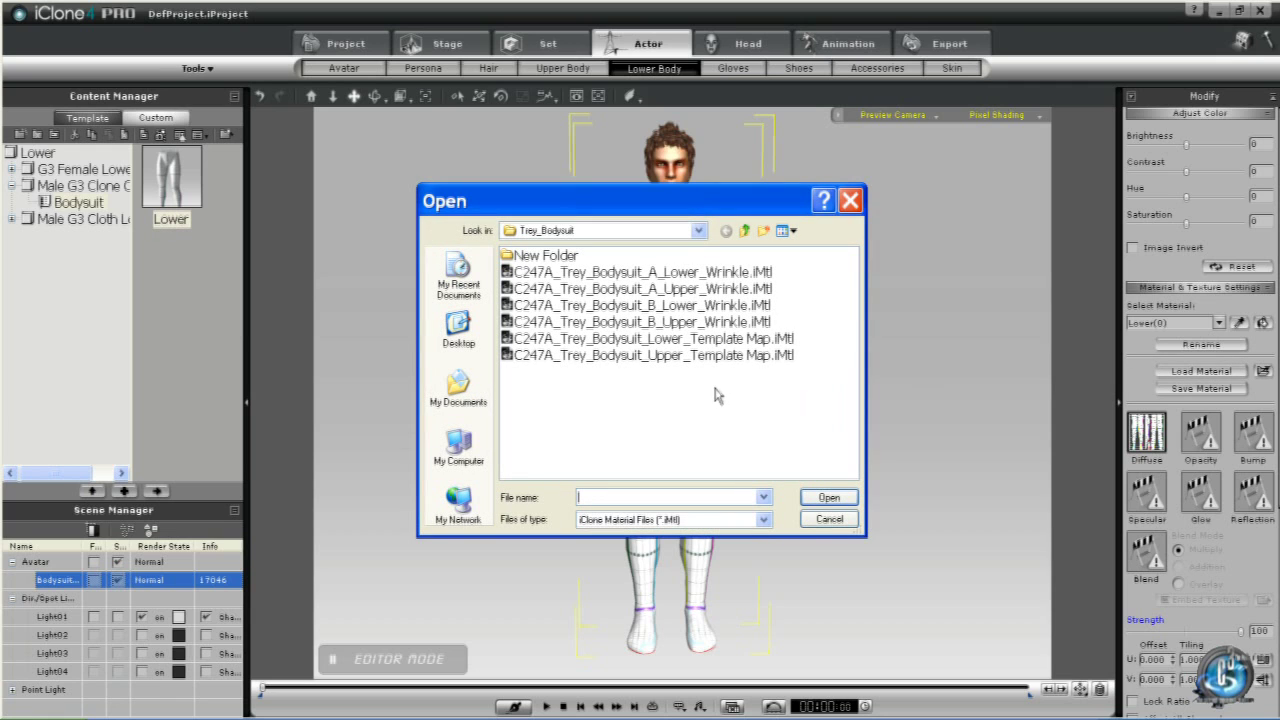
left_click(686, 274)
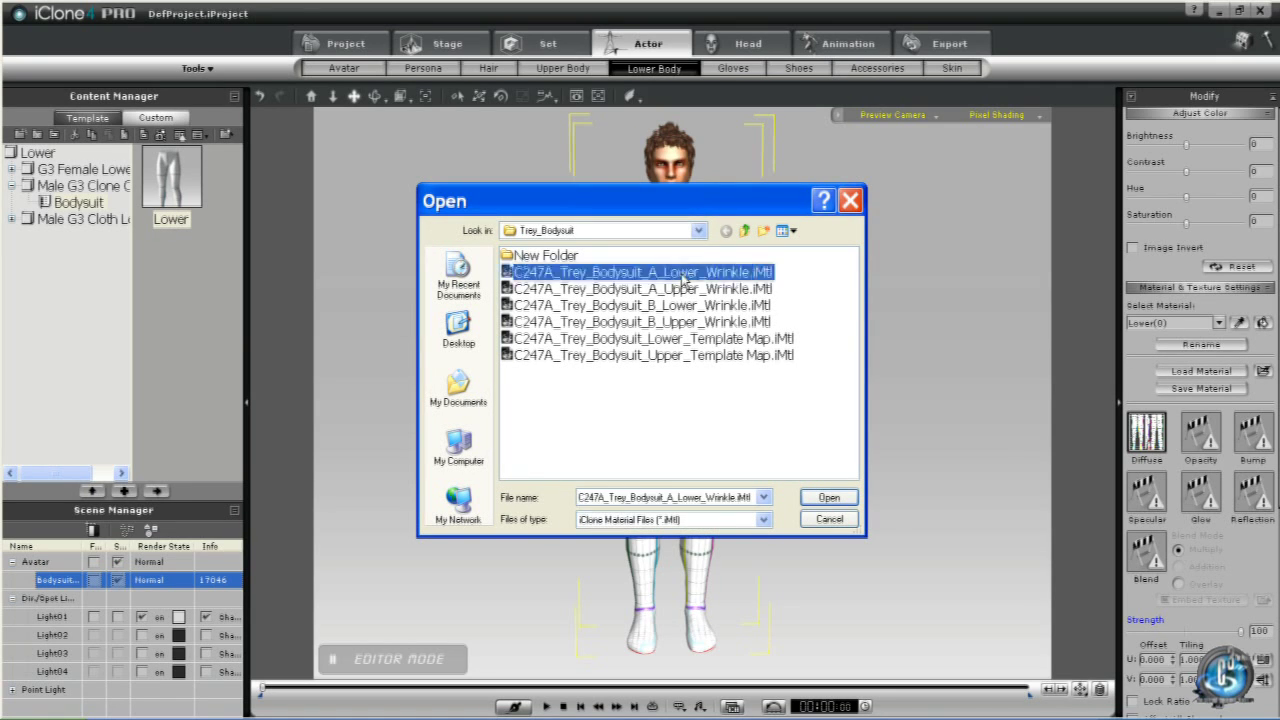
left_click(815, 497)
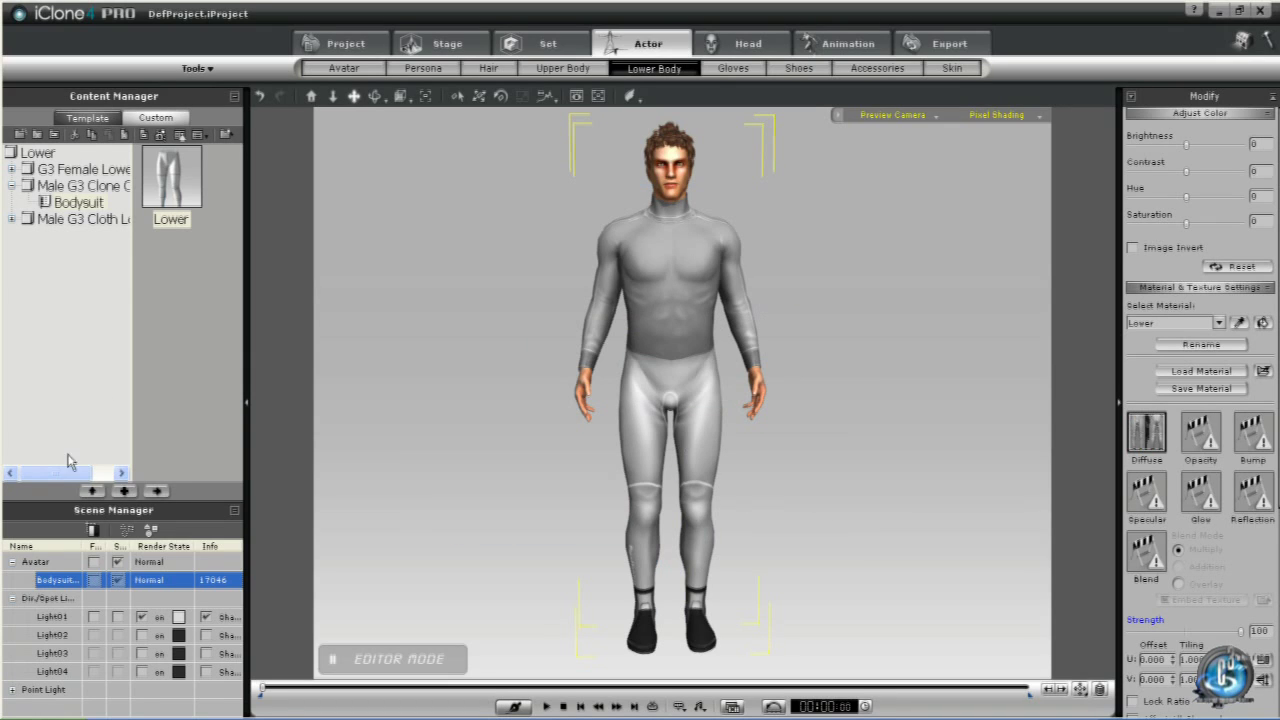
left_click(126, 492)
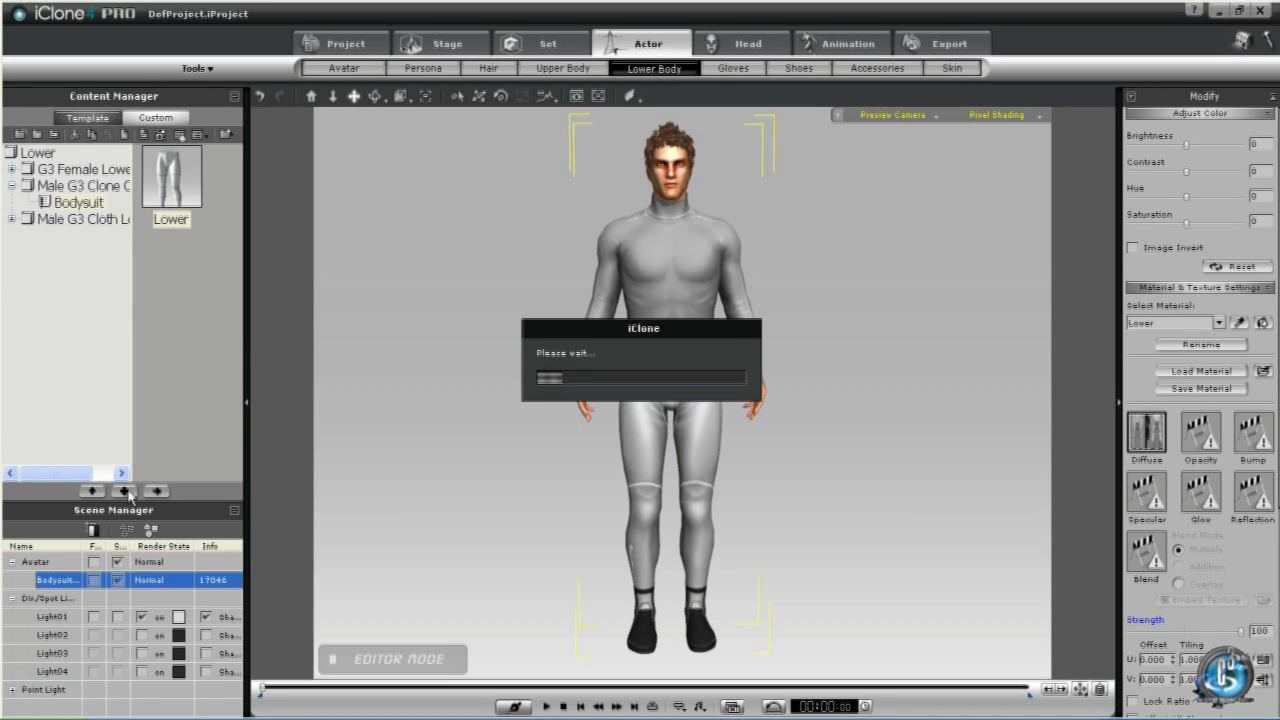
type("Wr")
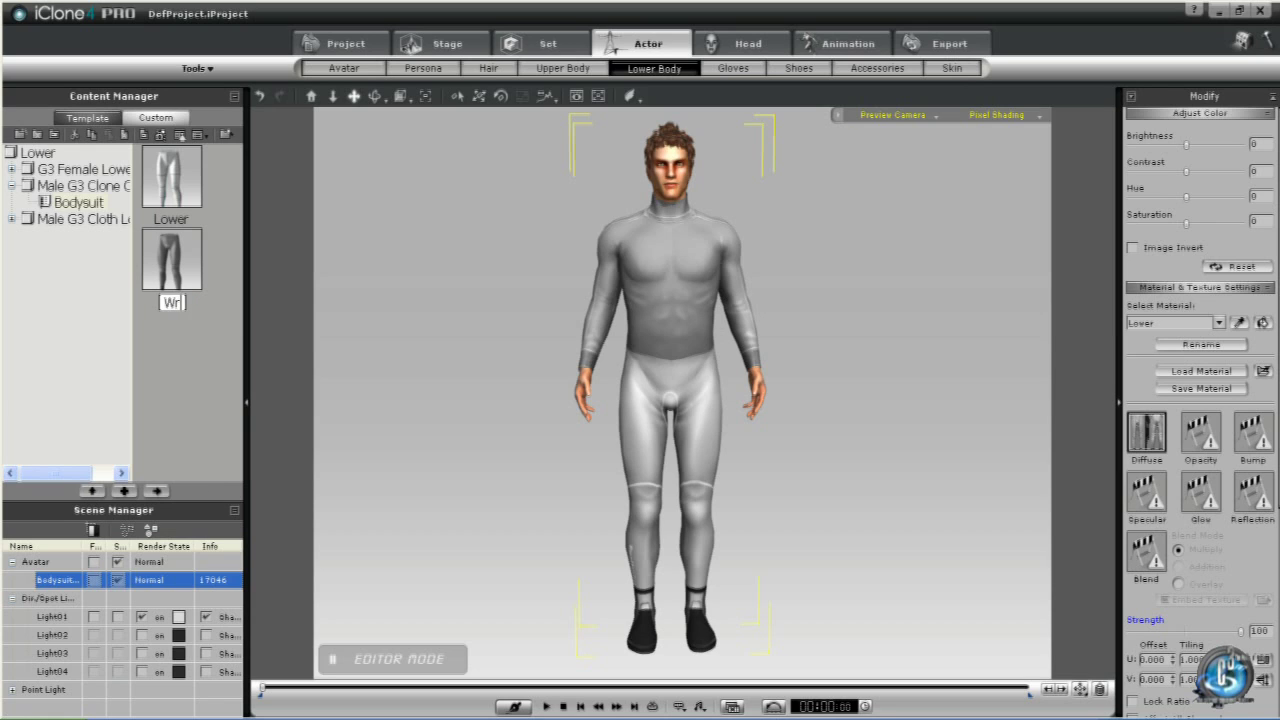
type("inkle A")
key("Return")
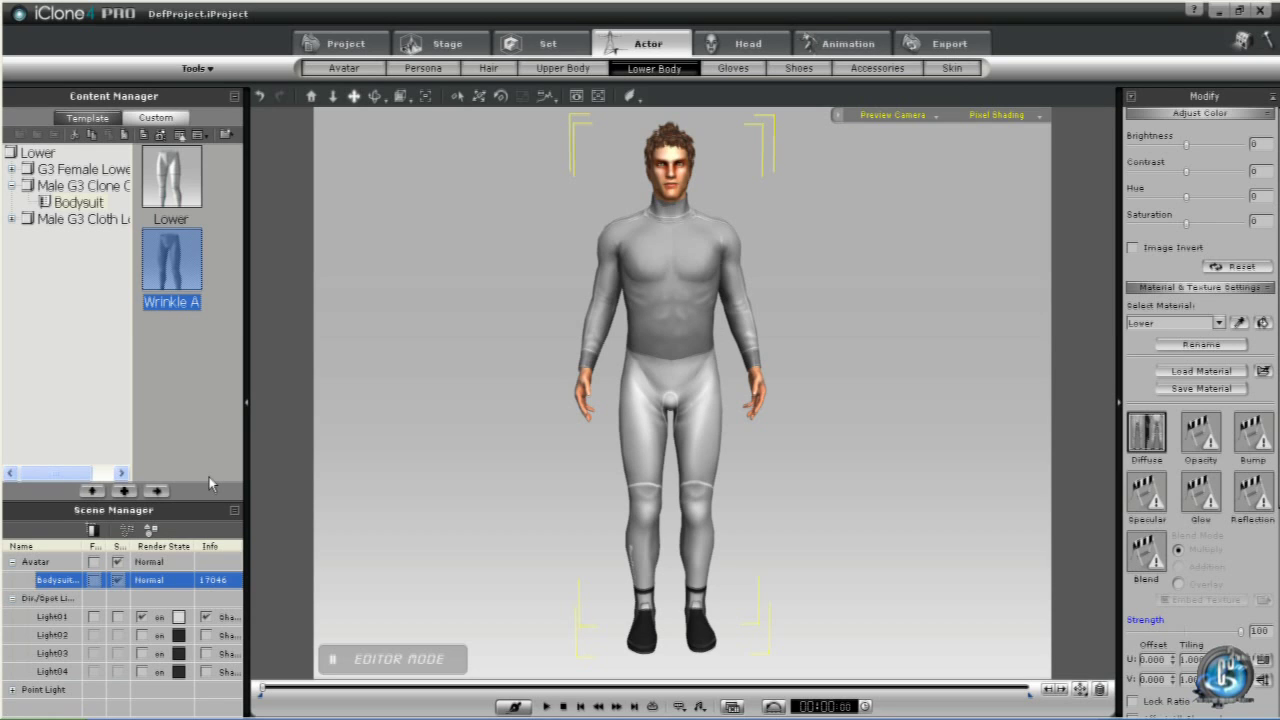
Step: Load B_Lower_Wrinkle.iMtl and save it to the Bodysuit folder as 'Wrinkle B'
left_click(1210, 371)
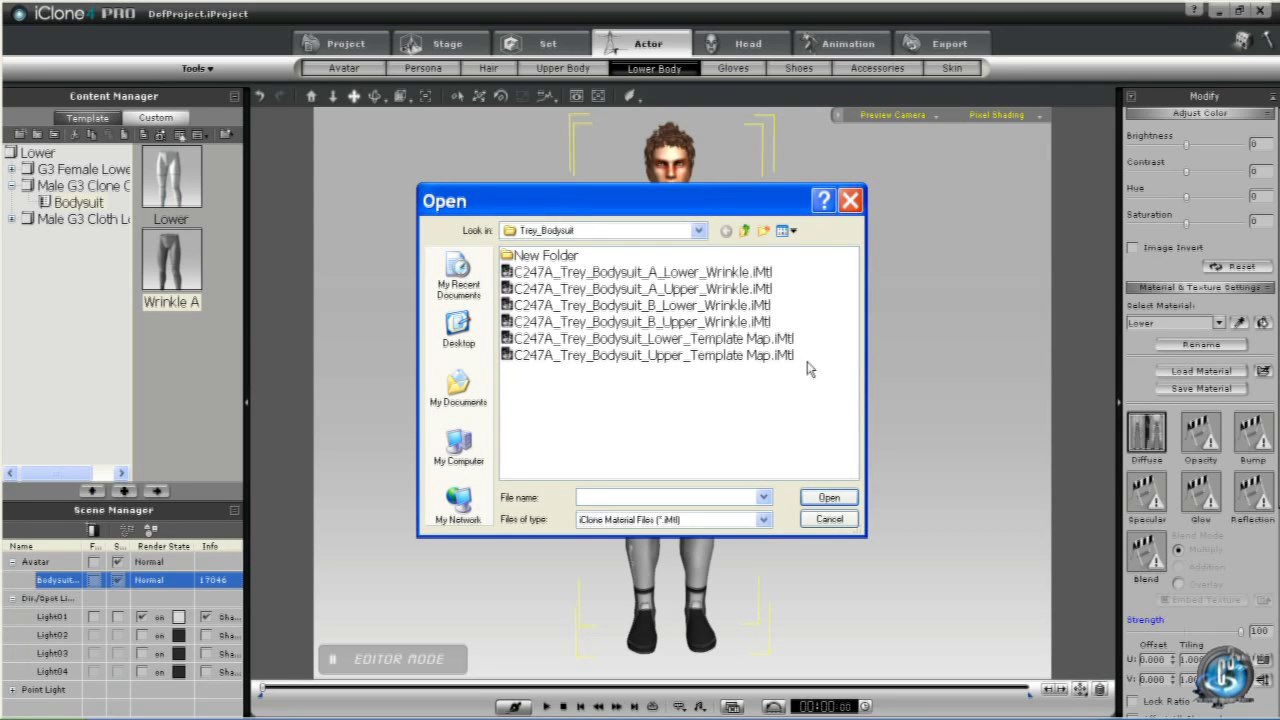
left_click(684, 305)
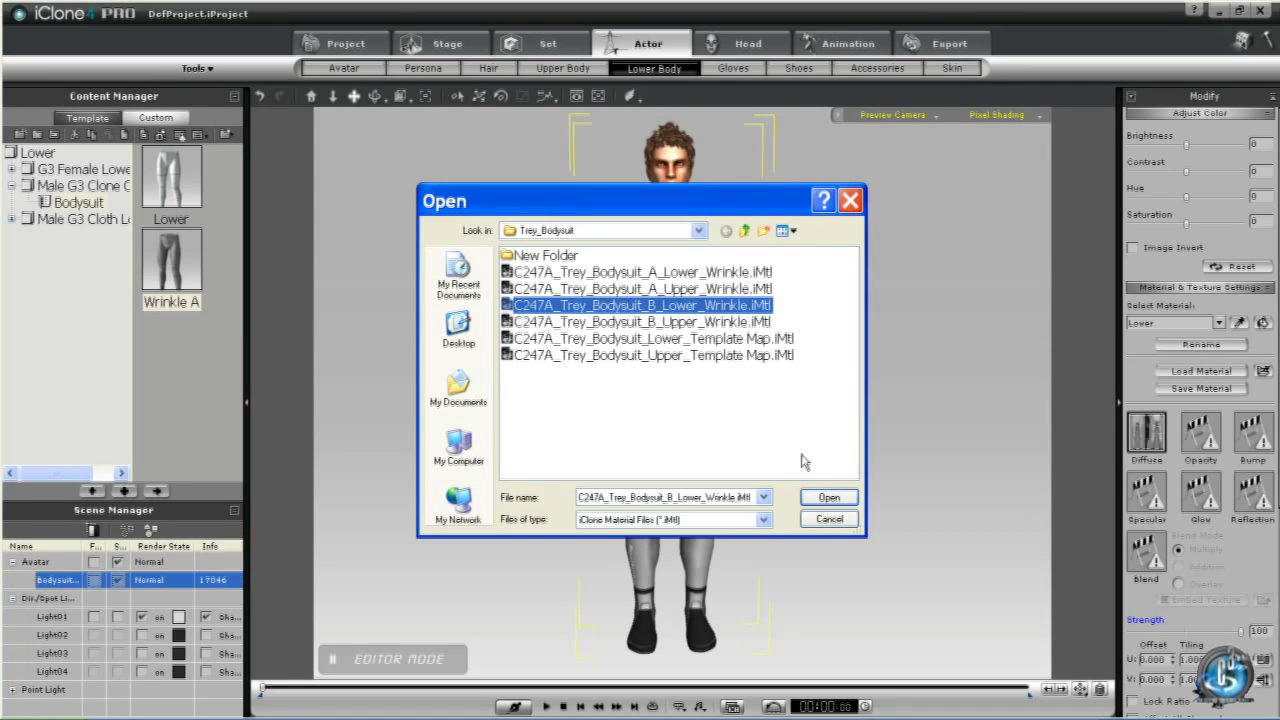
left_click(815, 497)
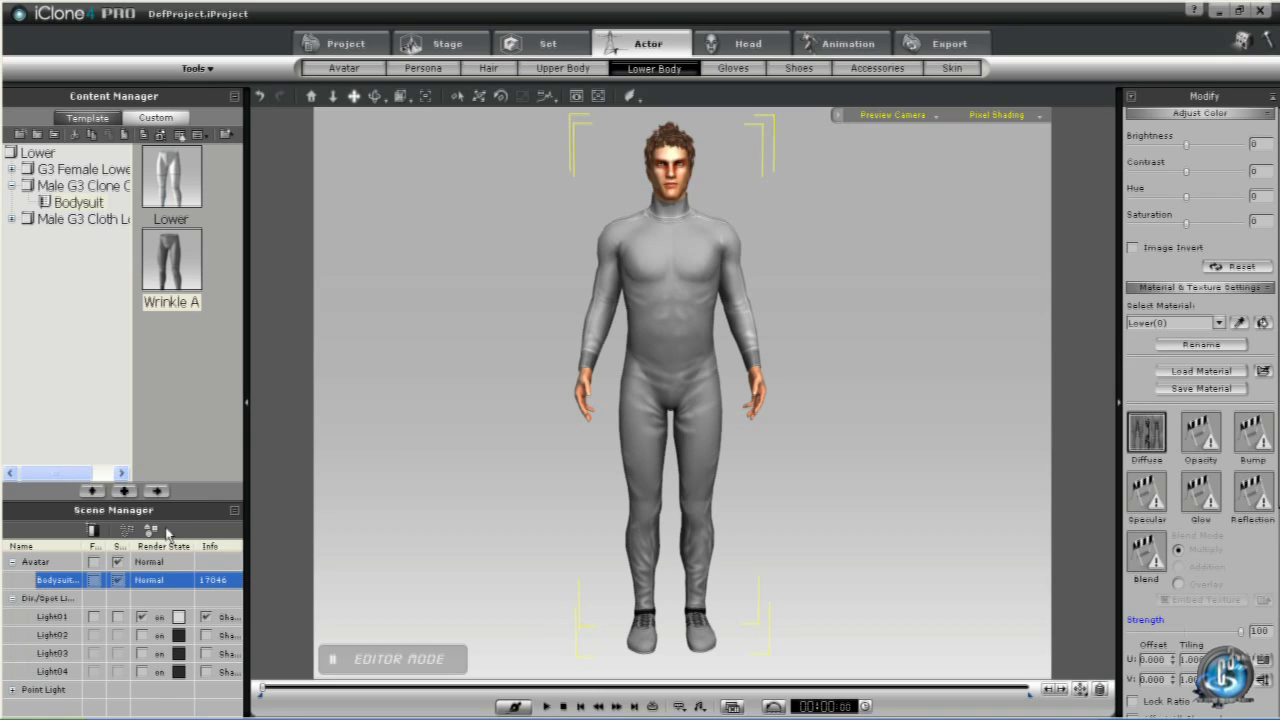
left_click(124, 491)
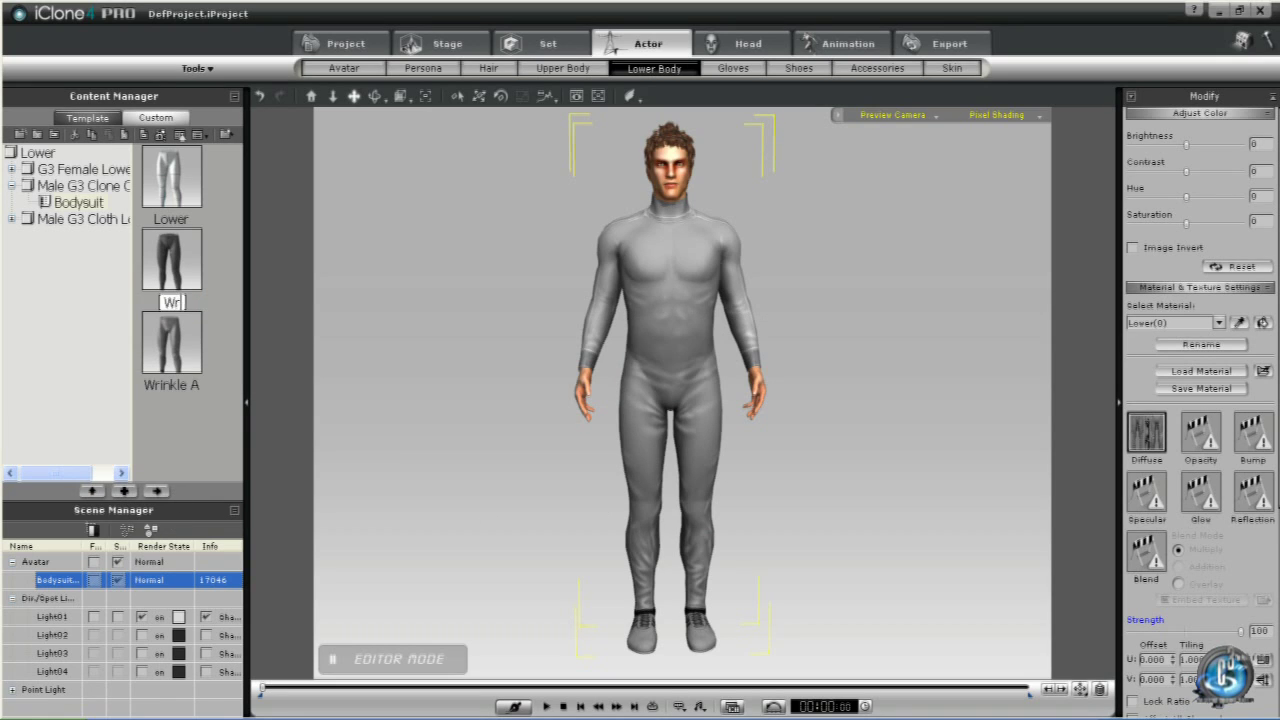
type("Wrinkle B")
key("Return")
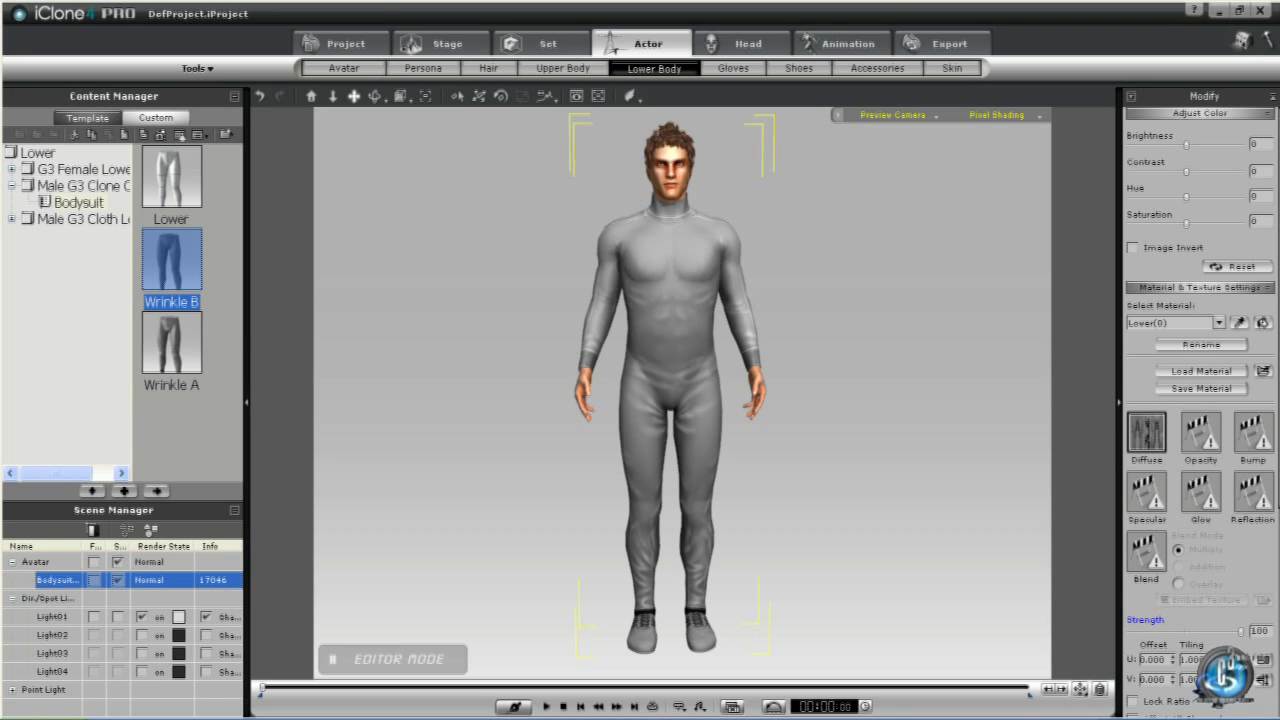
Step: Dress the avatar in the C247A_Trey Tucked A outfit and show its Upper Body settings
left_click(356, 70)
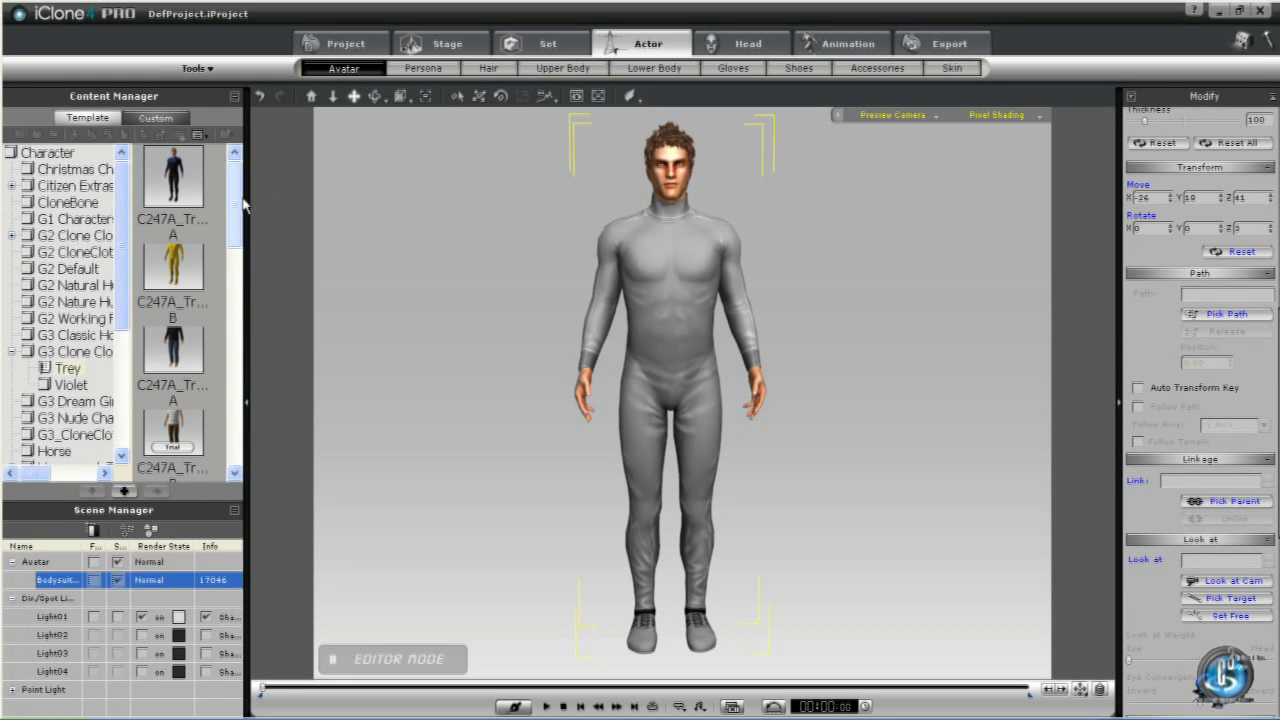
left_click_drag(238, 205, 238, 260)
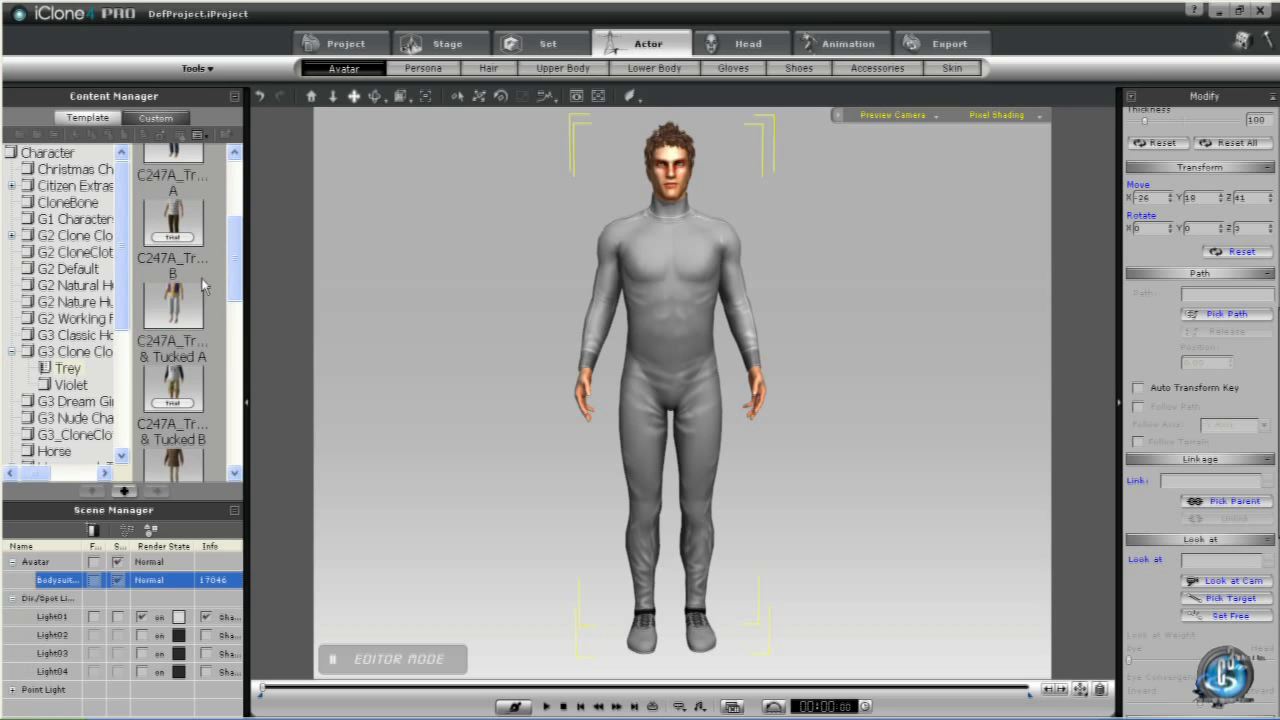
double_click(168, 308)
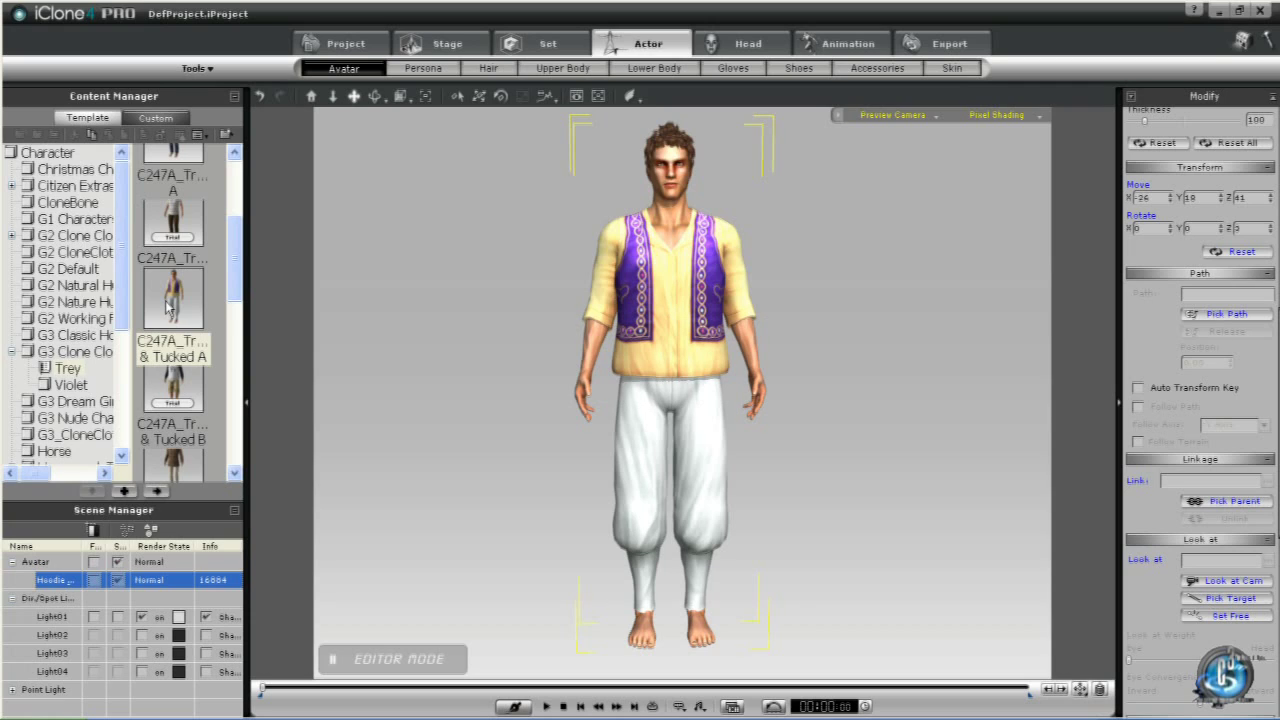
left_click(565, 69)
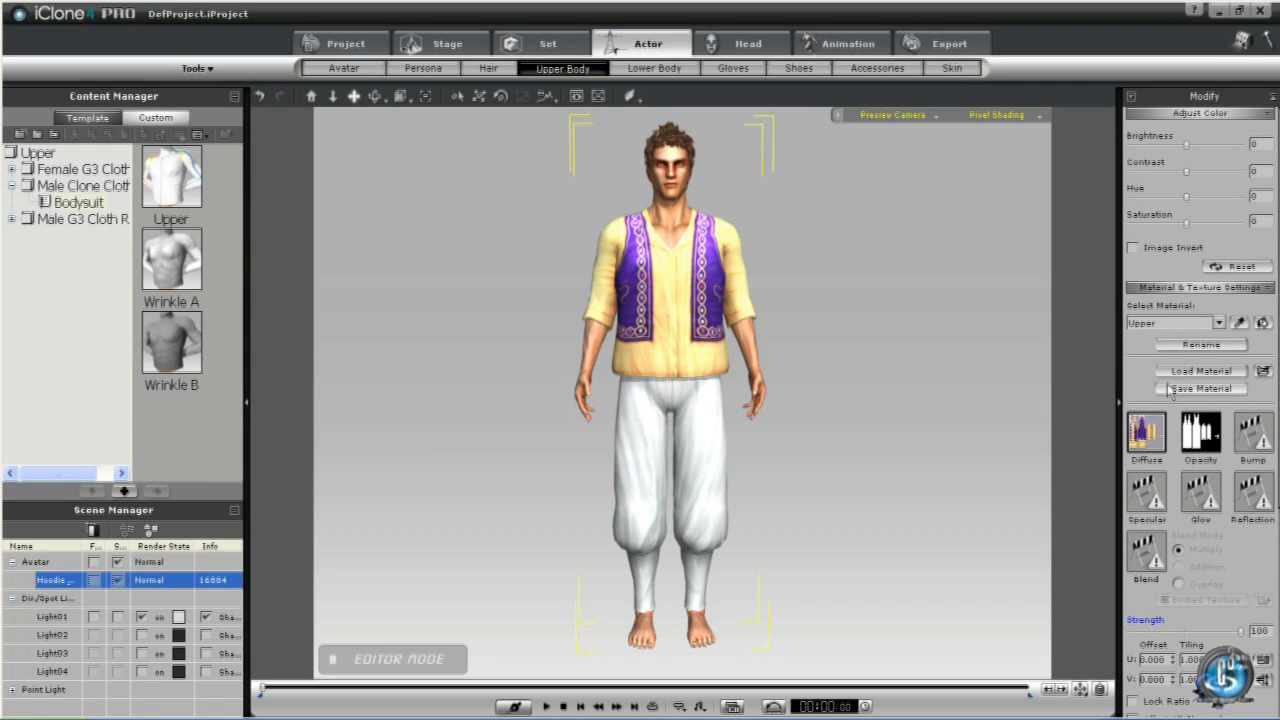
Step: Load C247A_Trey_Hoodie_Upper_Template Map.iMtl from the Trey_Hoodie & Tucked folder onto the top
left_click(1214, 372)
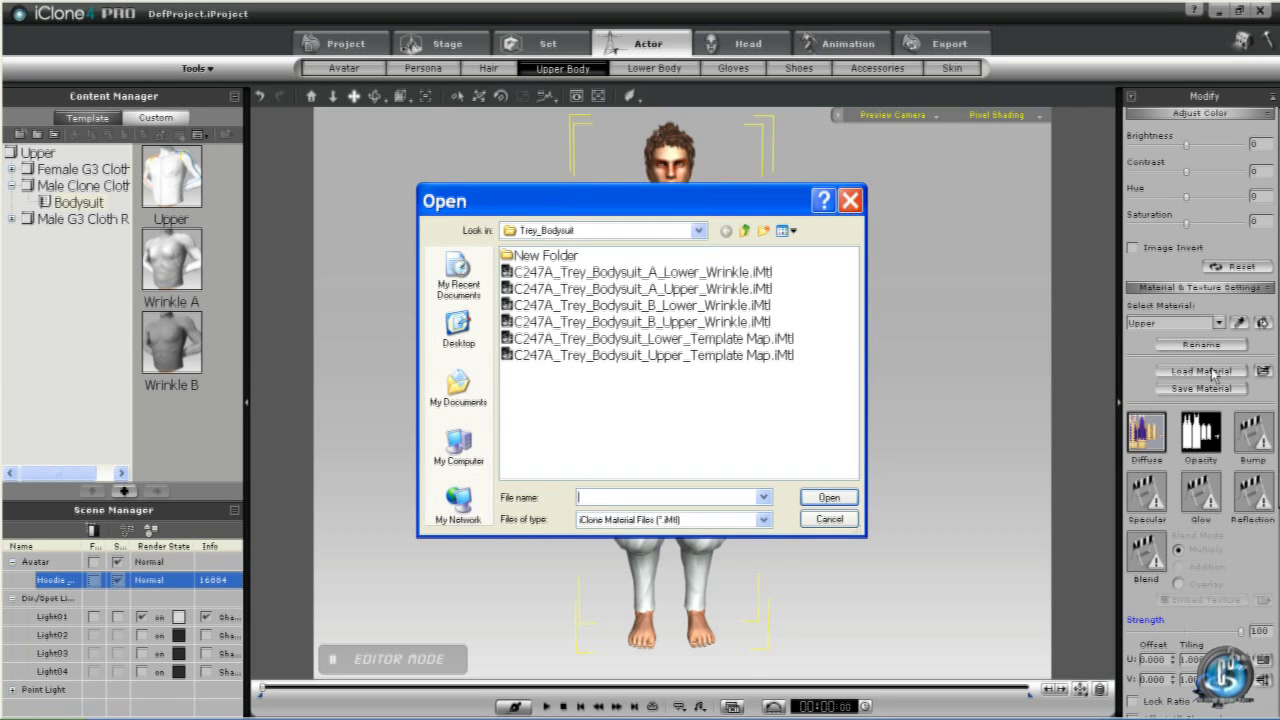
left_click(744, 231)
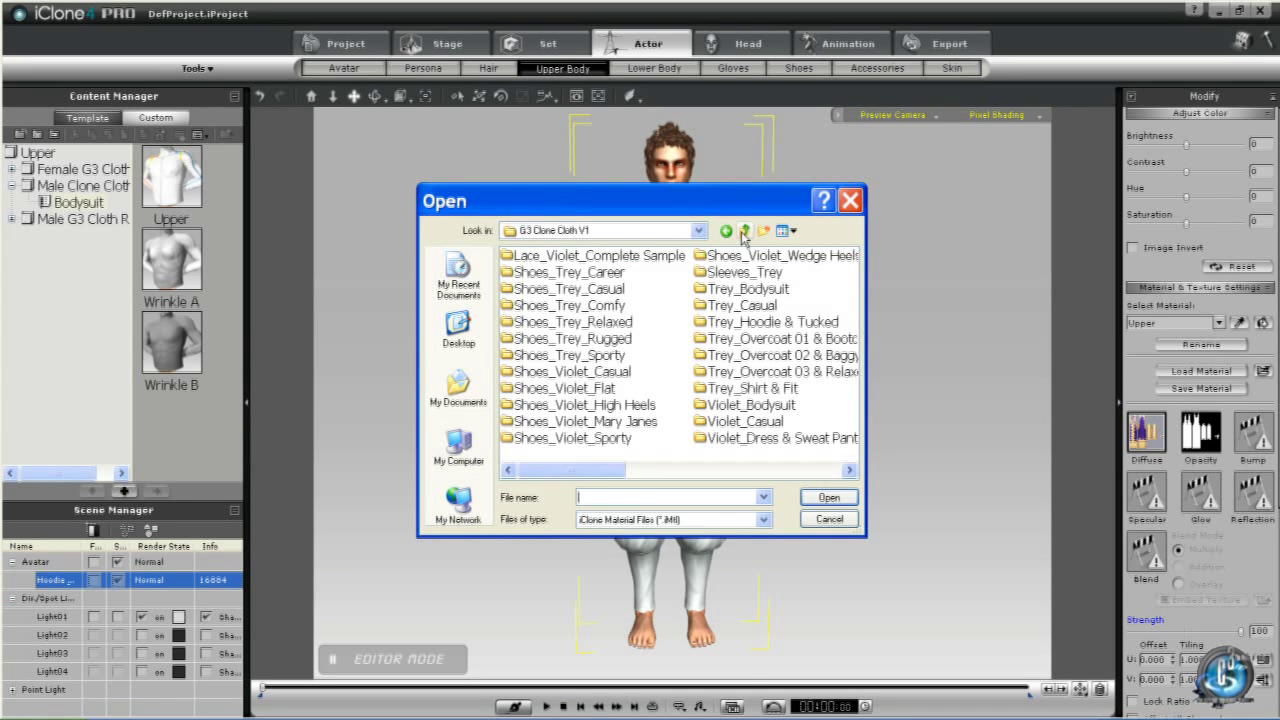
double_click(776, 323)
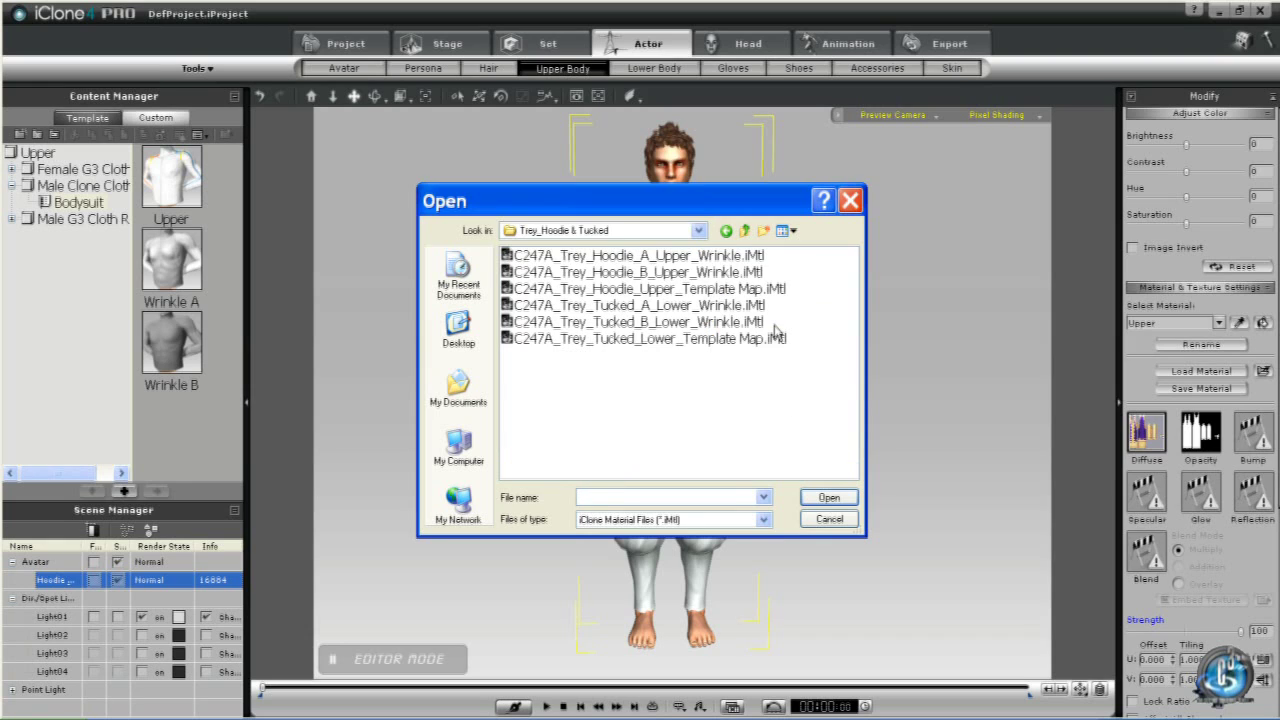
left_click(721, 292)
left_click(829, 498)
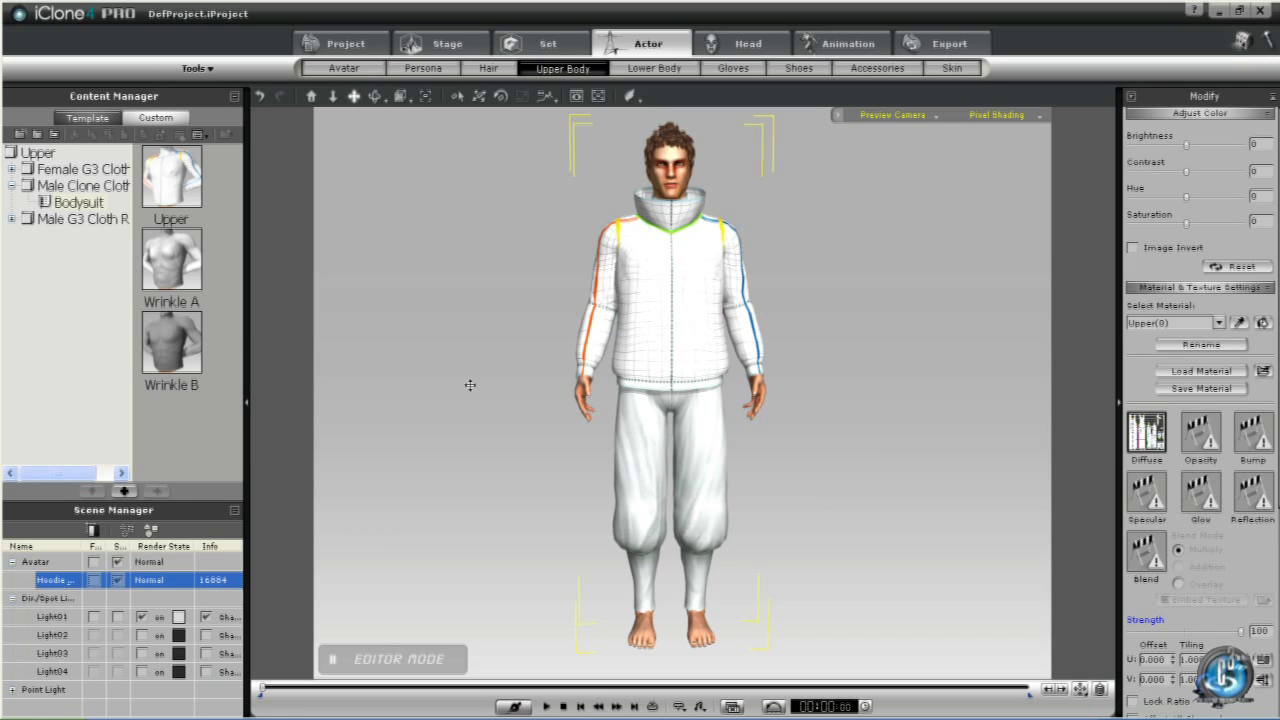
left_click(41, 189)
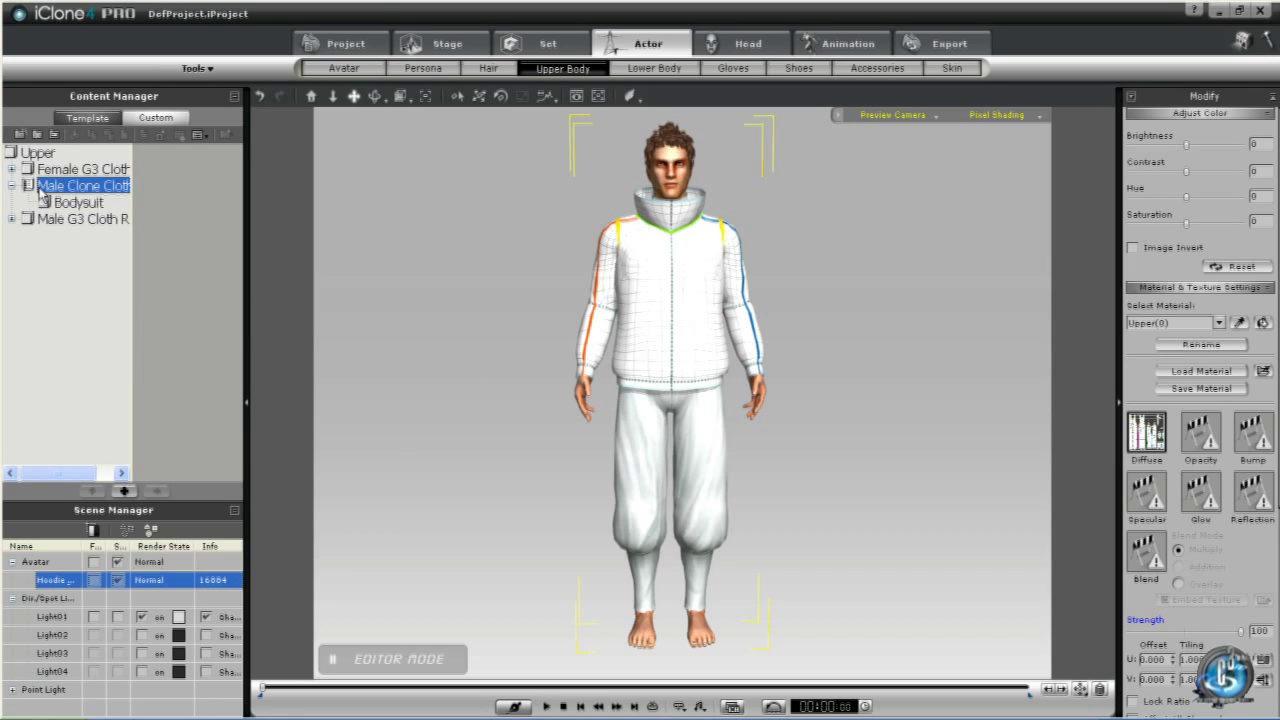
Step: Create a 'Hoodie' folder, save the hoodie template into it as Upper, and select the Hoodie A wrinkle file
left_click(20, 135)
type("Hoodie")
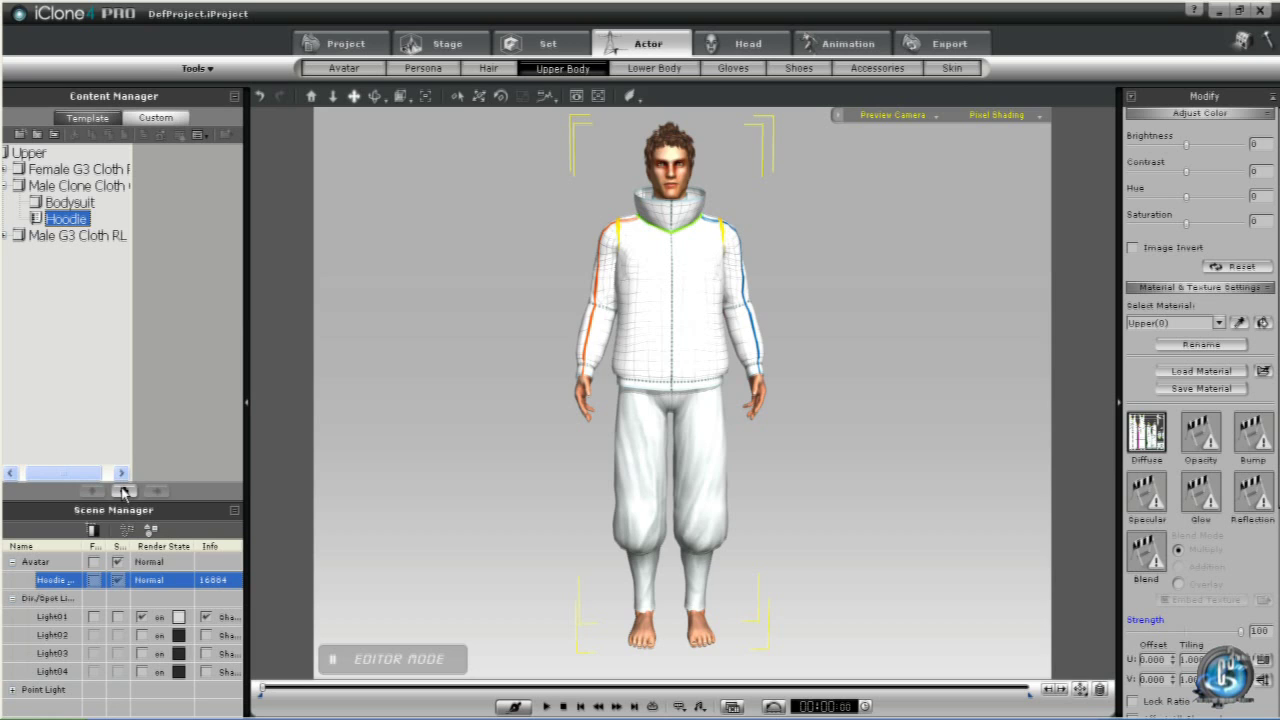
left_click(124, 491)
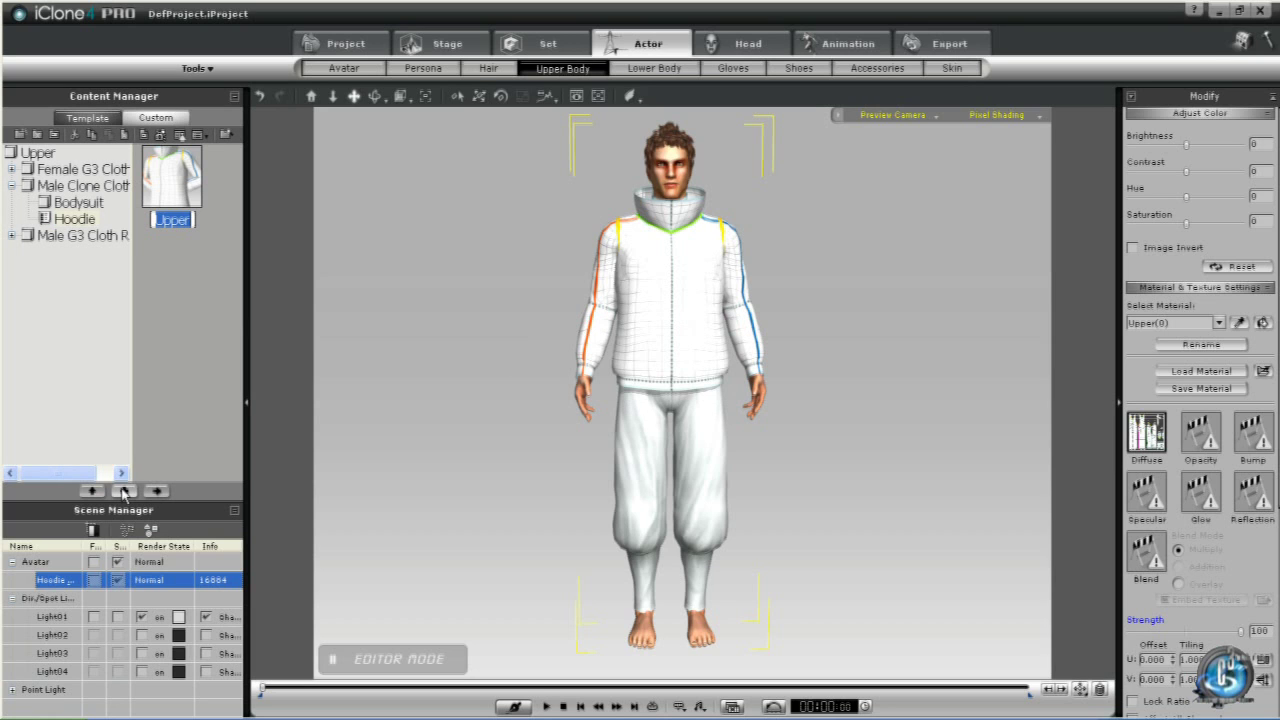
left_click(1210, 372)
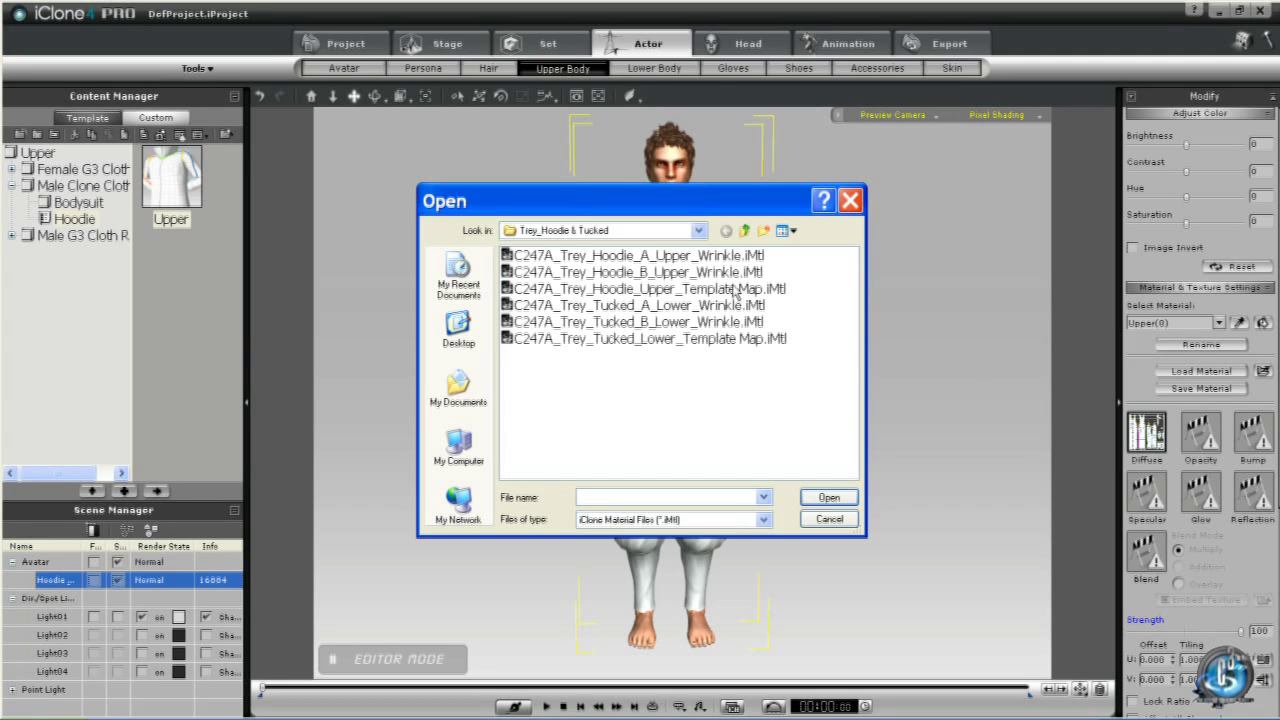
left_click(694, 258)
Step: Load the Hoodie A wrinkle material and save it to the Hoodie folder as 'Wrinkle A'
left_click(826, 496)
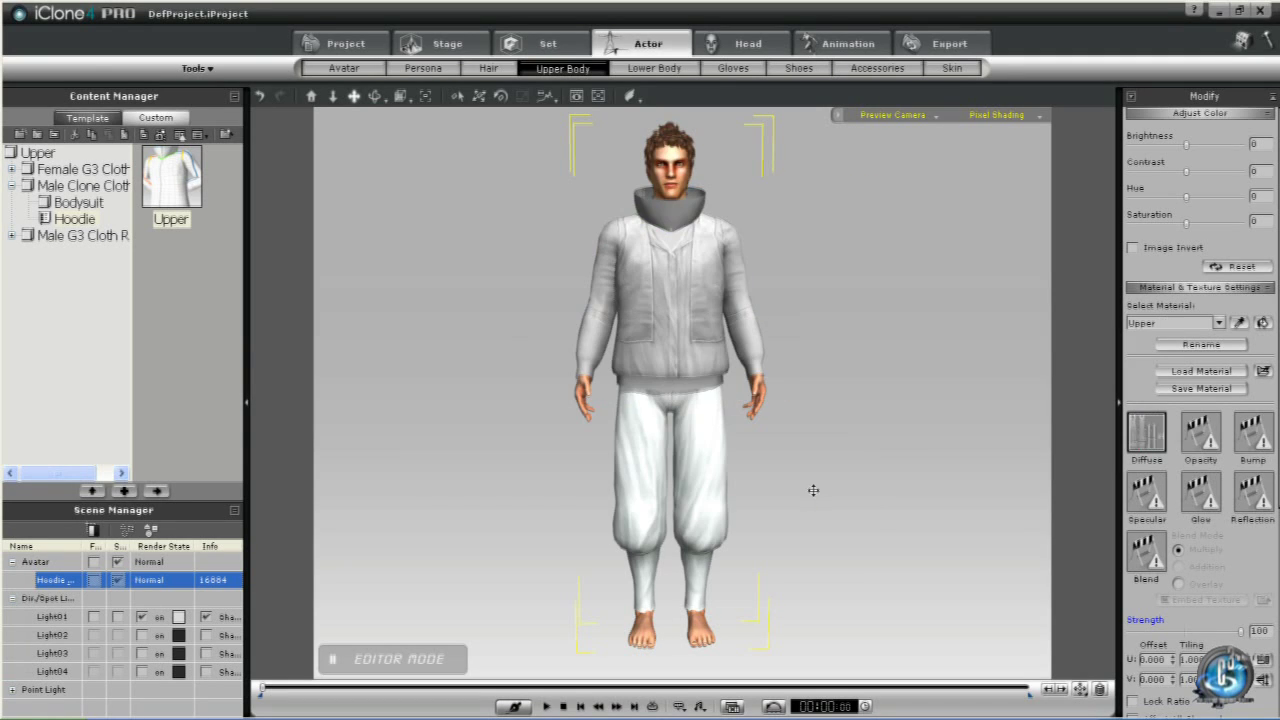
left_click(124, 491)
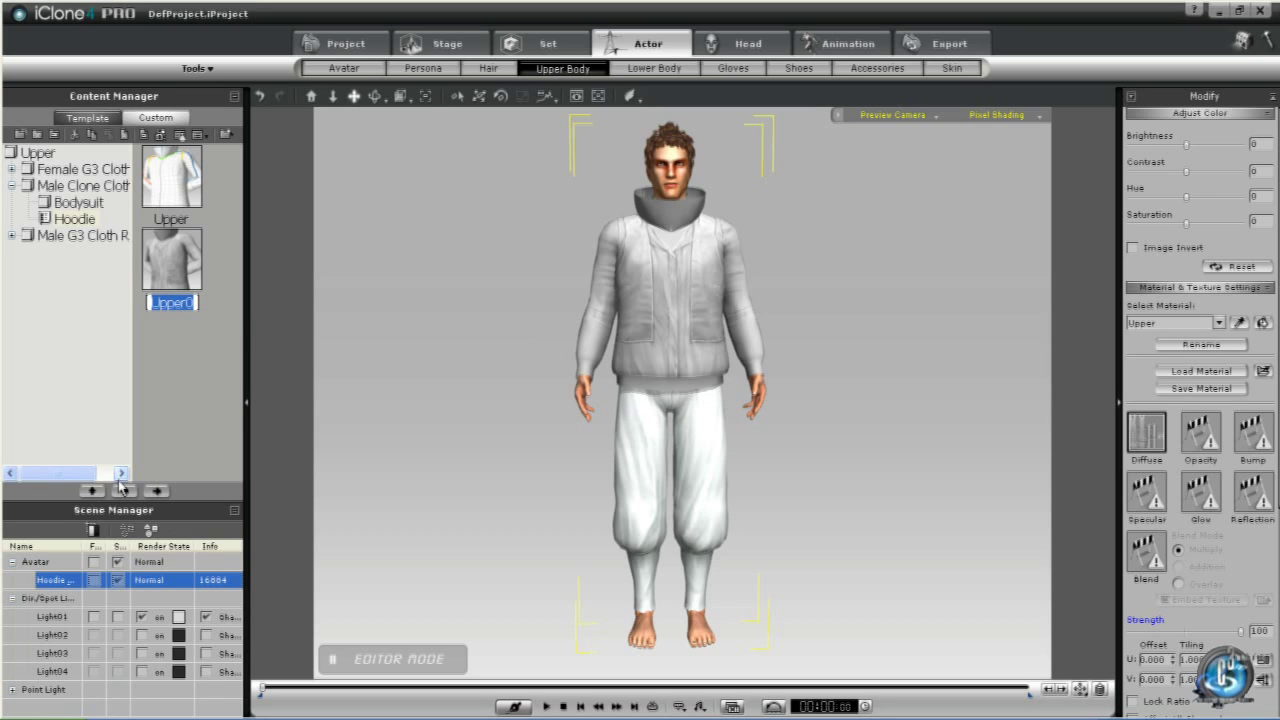
type("Wrinkle A")
key("Return")
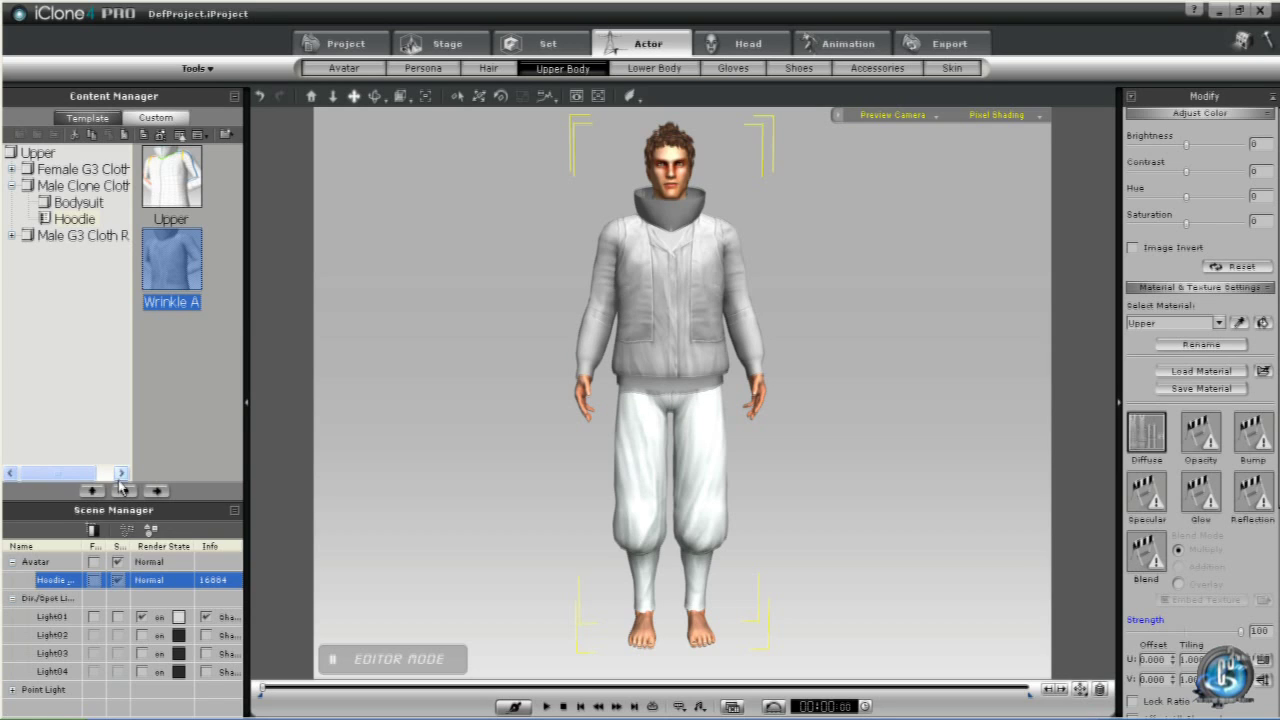
Step: Load the Hoodie B wrinkle material and save it to the Hoodie folder as 'Wrinkle B'
left_click(1201, 371)
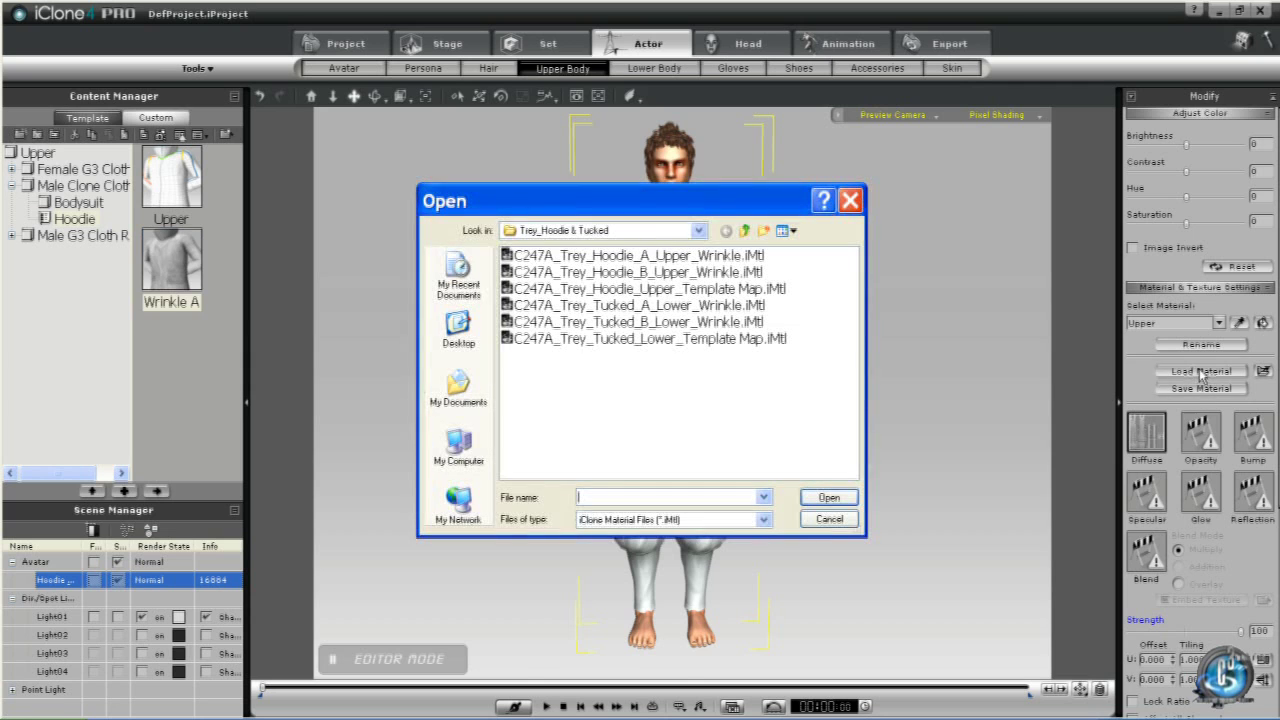
left_click(700, 272)
left_click(828, 497)
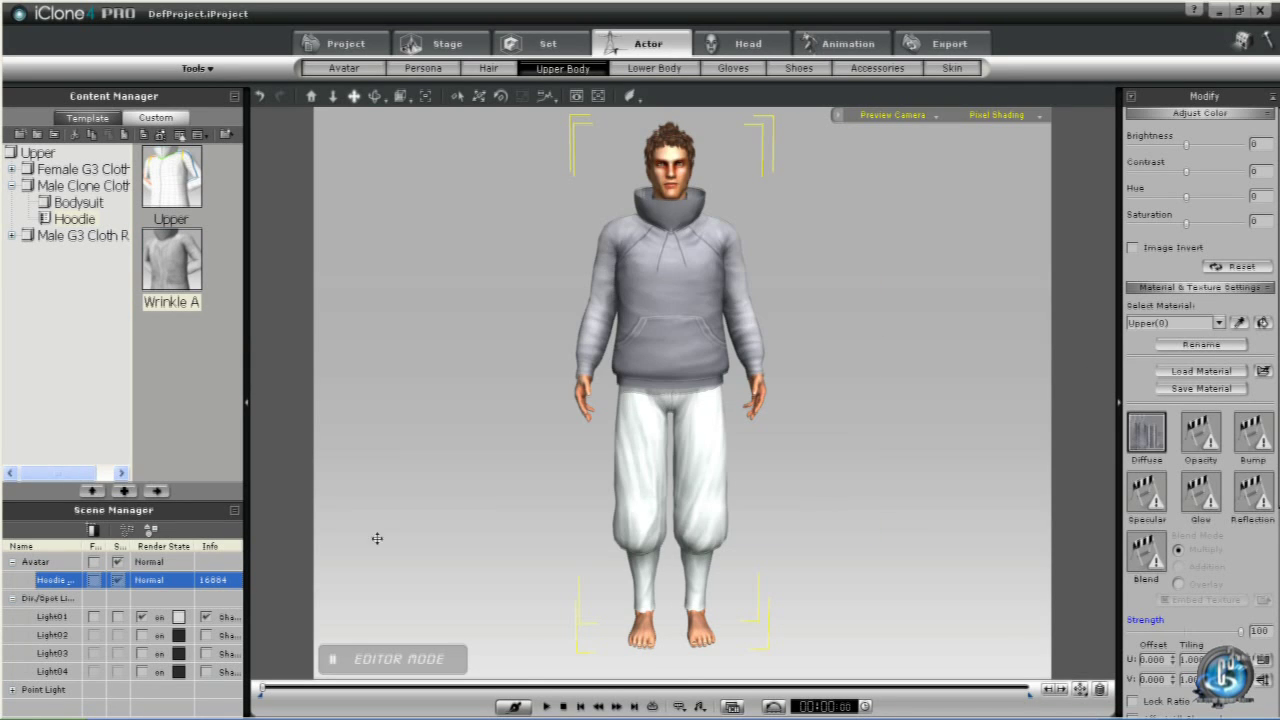
left_click(124, 489)
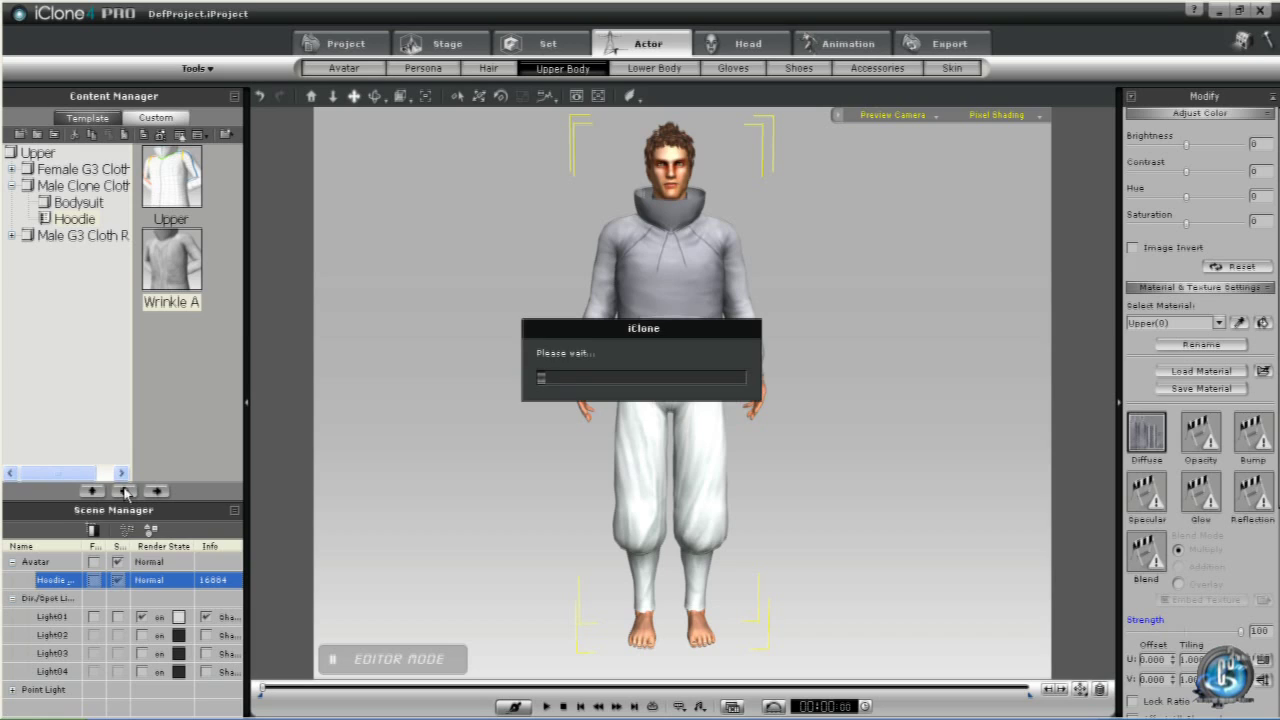
type("Wrinkle B")
key("Return")
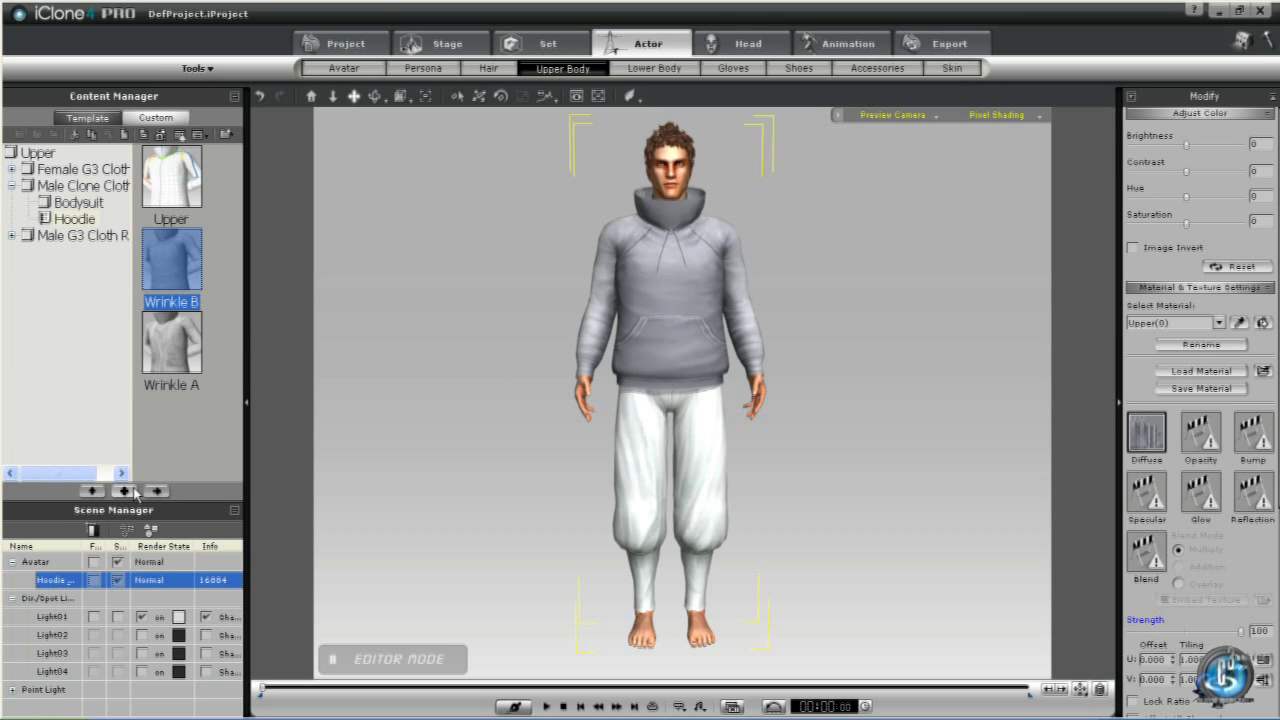
Step: Apply the C247A_Trey_Tucked_Lower_Template Map material to the trousers
left_click(680, 72)
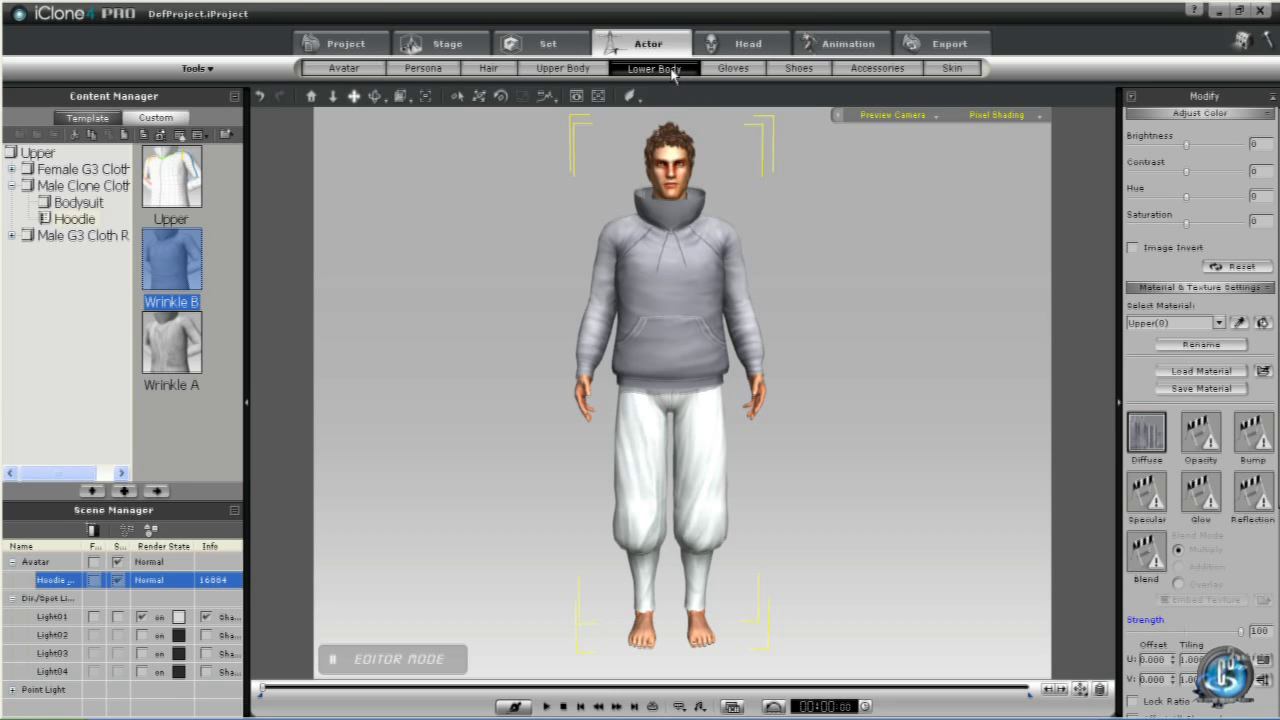
left_click(1193, 373)
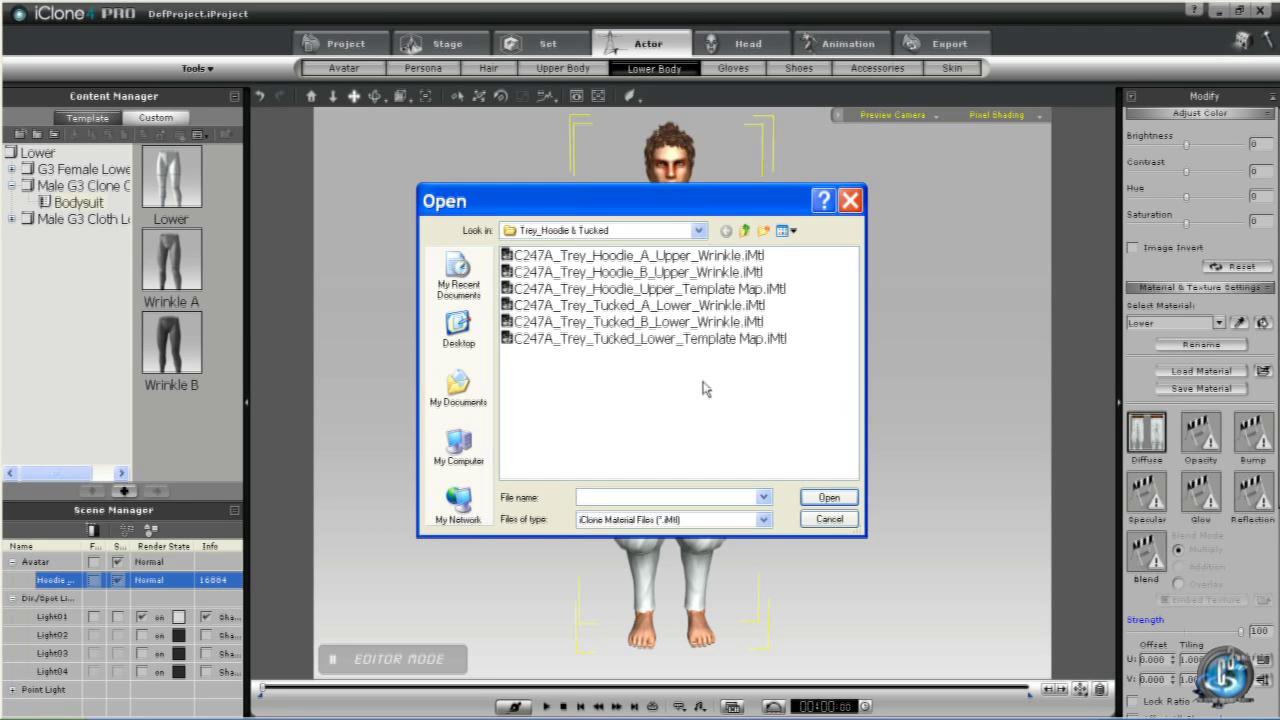
left_click(704, 340)
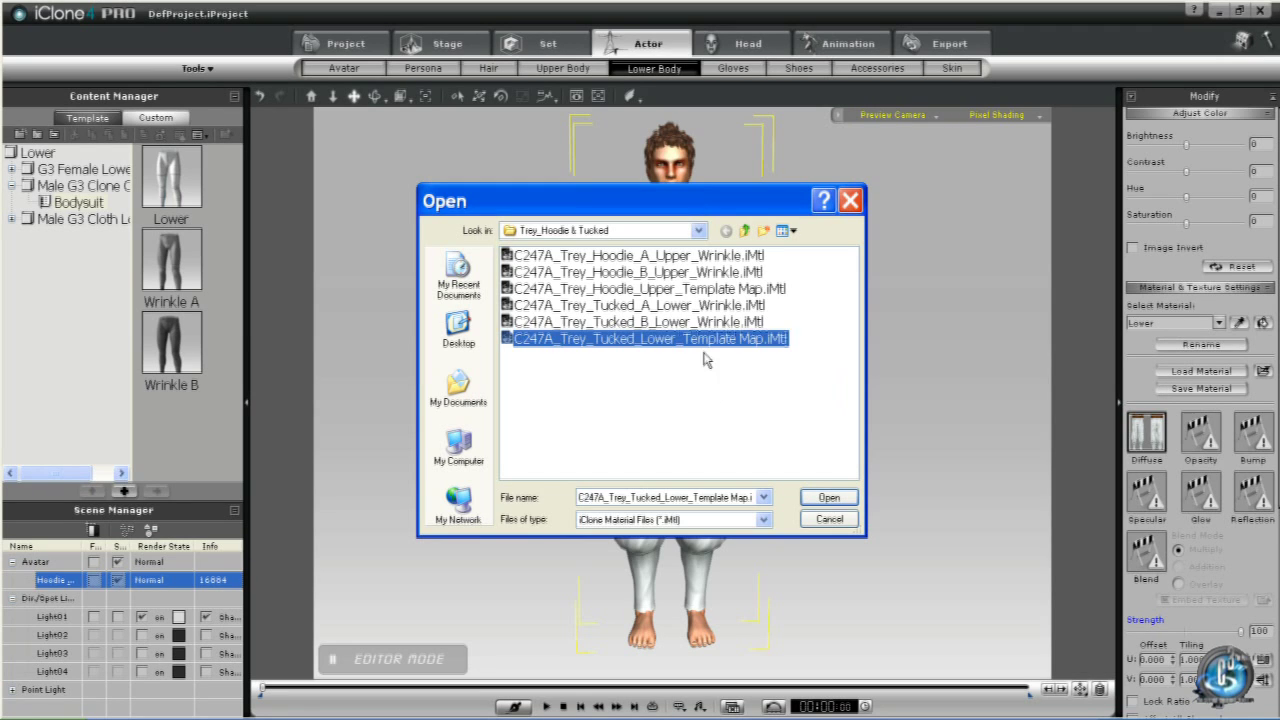
left_click(829, 498)
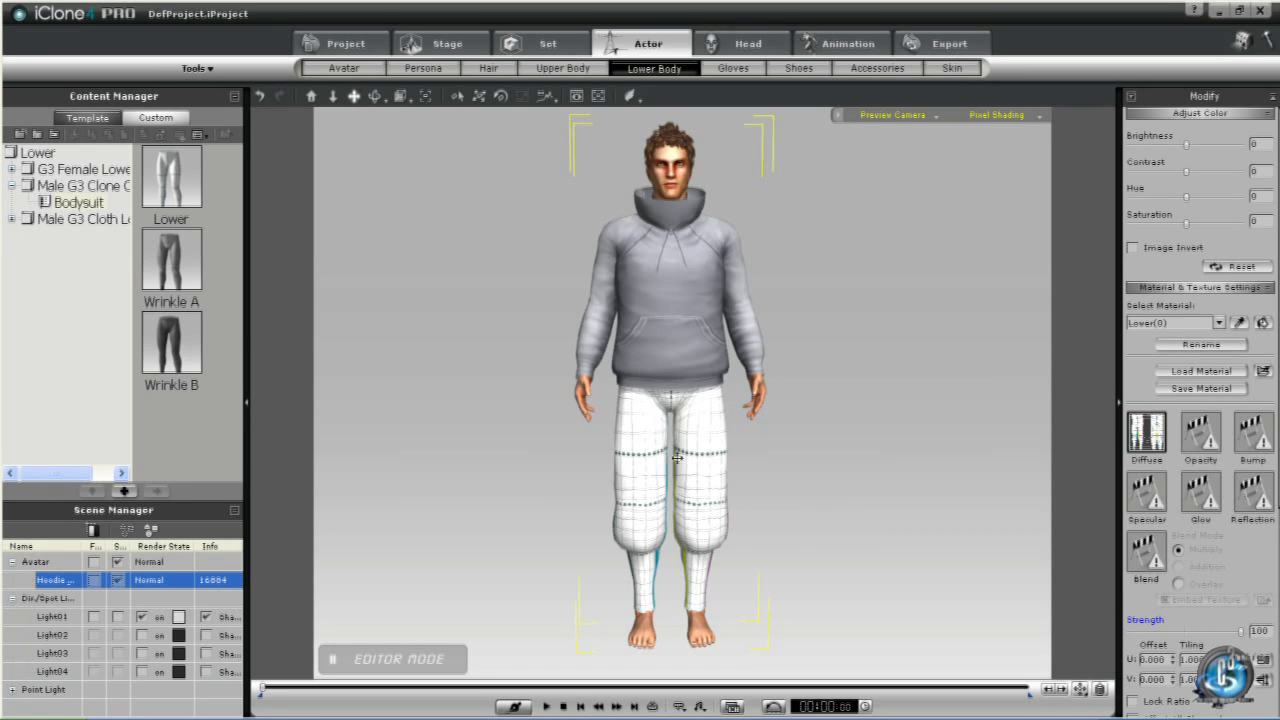
Step: Create a Tucked folder under Male G3 Clone and save the pants template material there as Lower
left_click(52, 186)
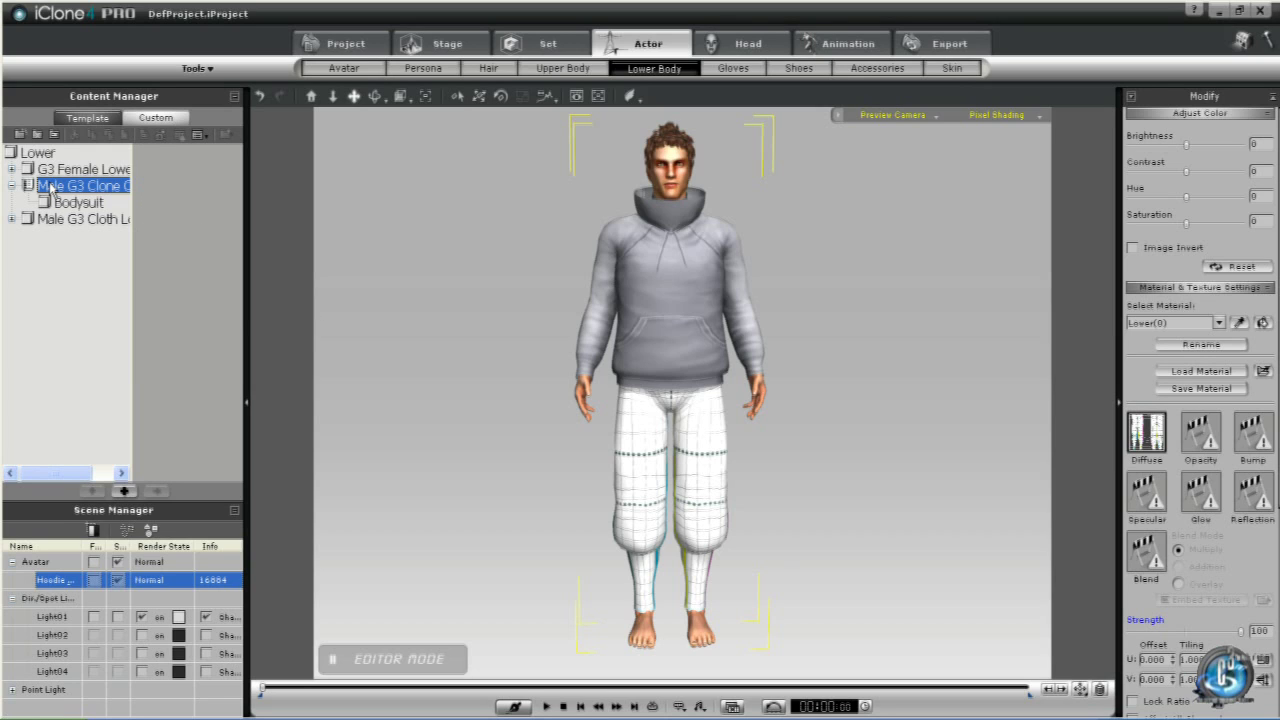
left_click(19, 134)
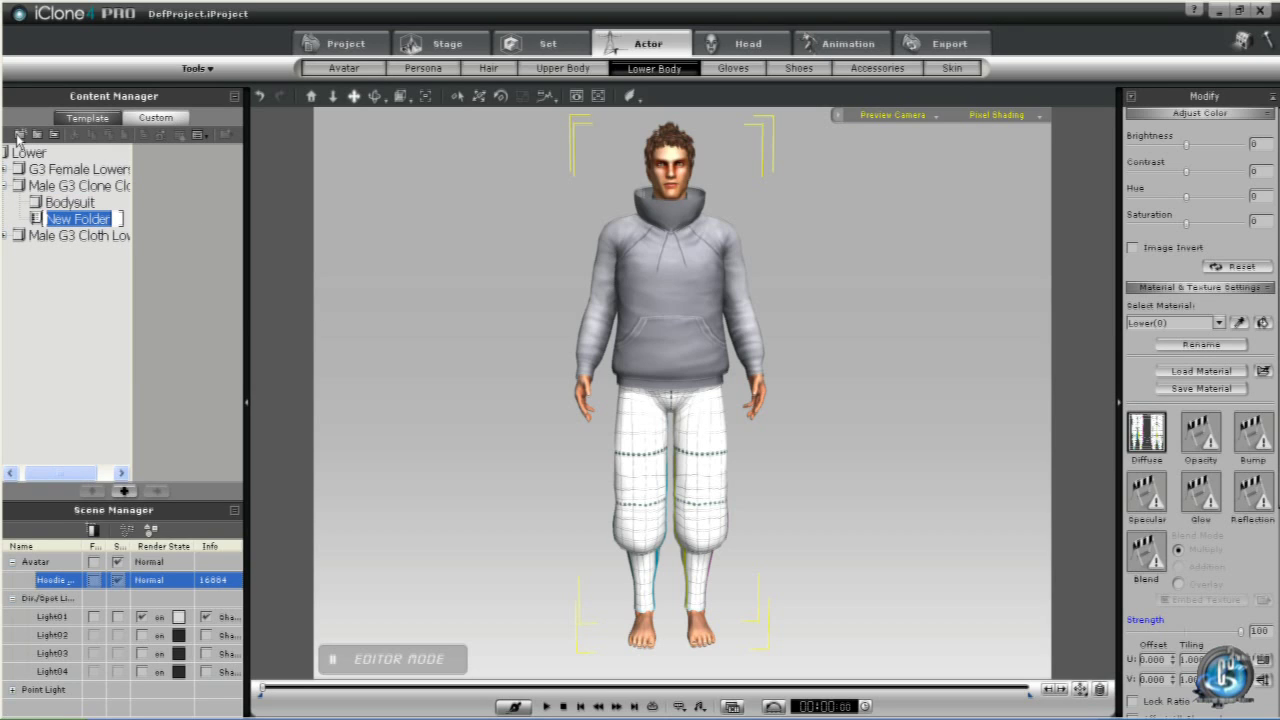
type("Tucked")
key("Return")
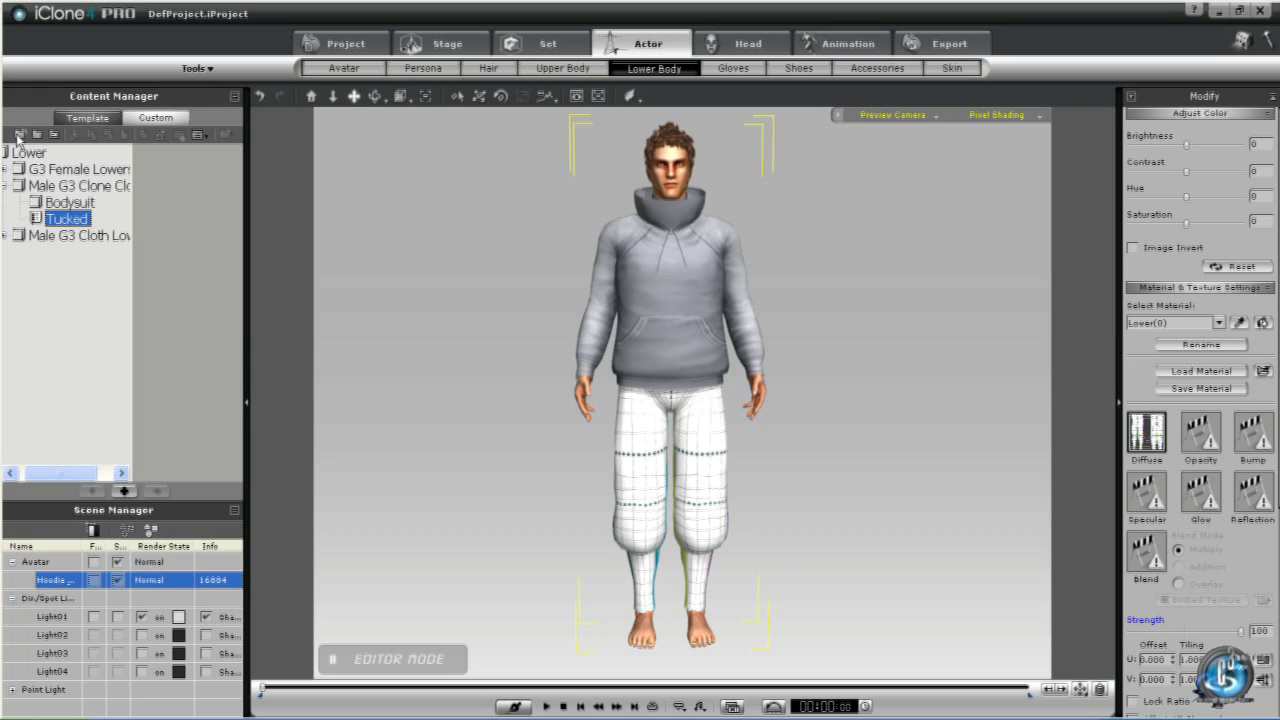
left_click(124, 491)
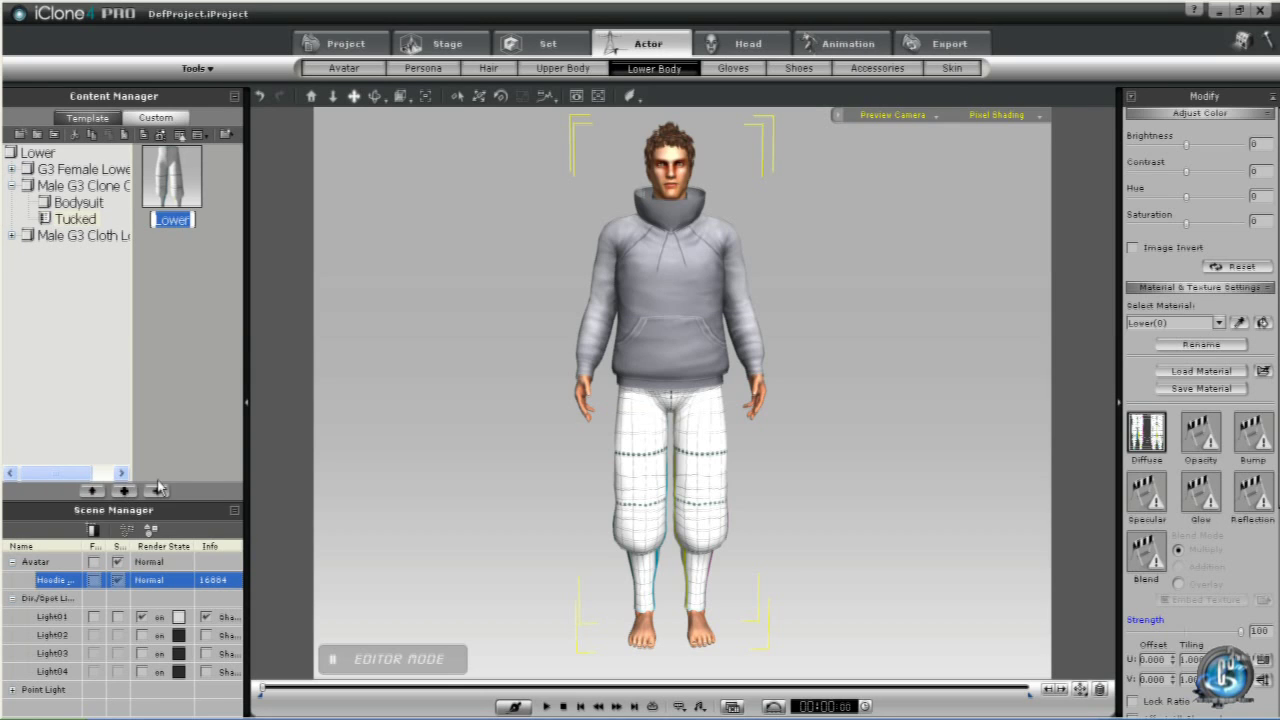
left_click(1205, 371)
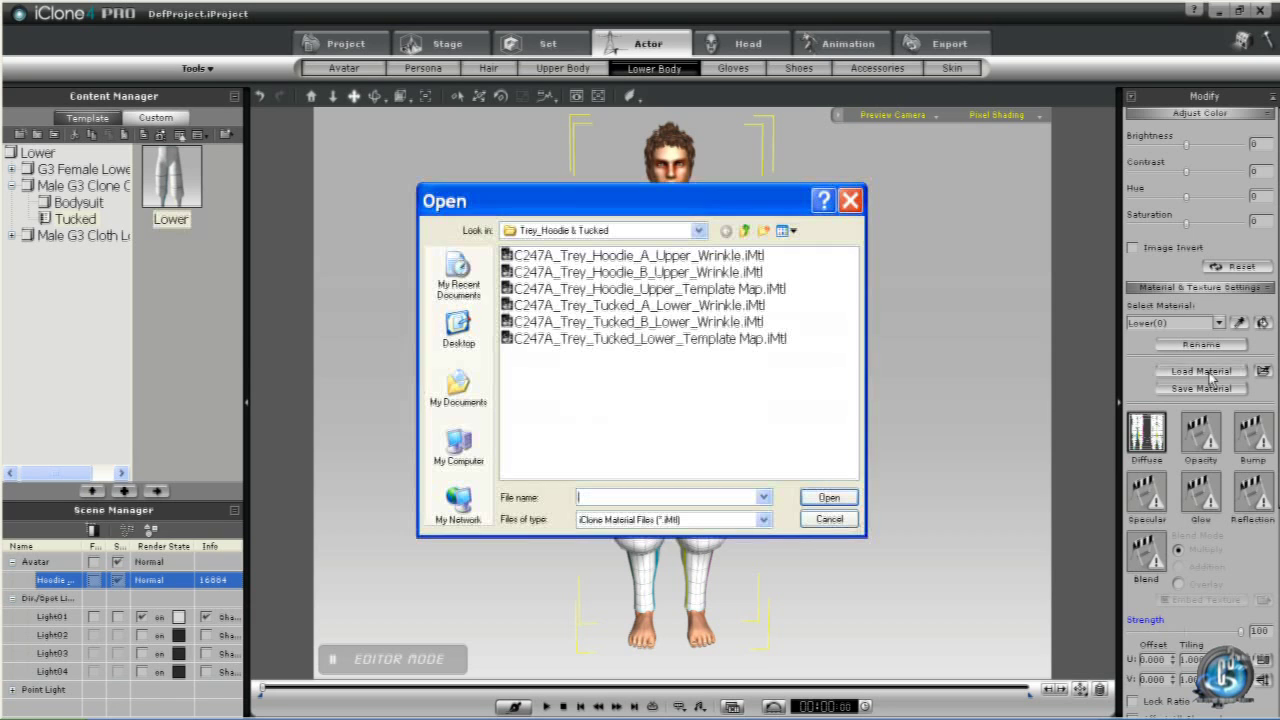
Step: Load the Tucked A lower wrinkle material onto the pants and save it in Tucked as Wrinkle A
left_click(740, 305)
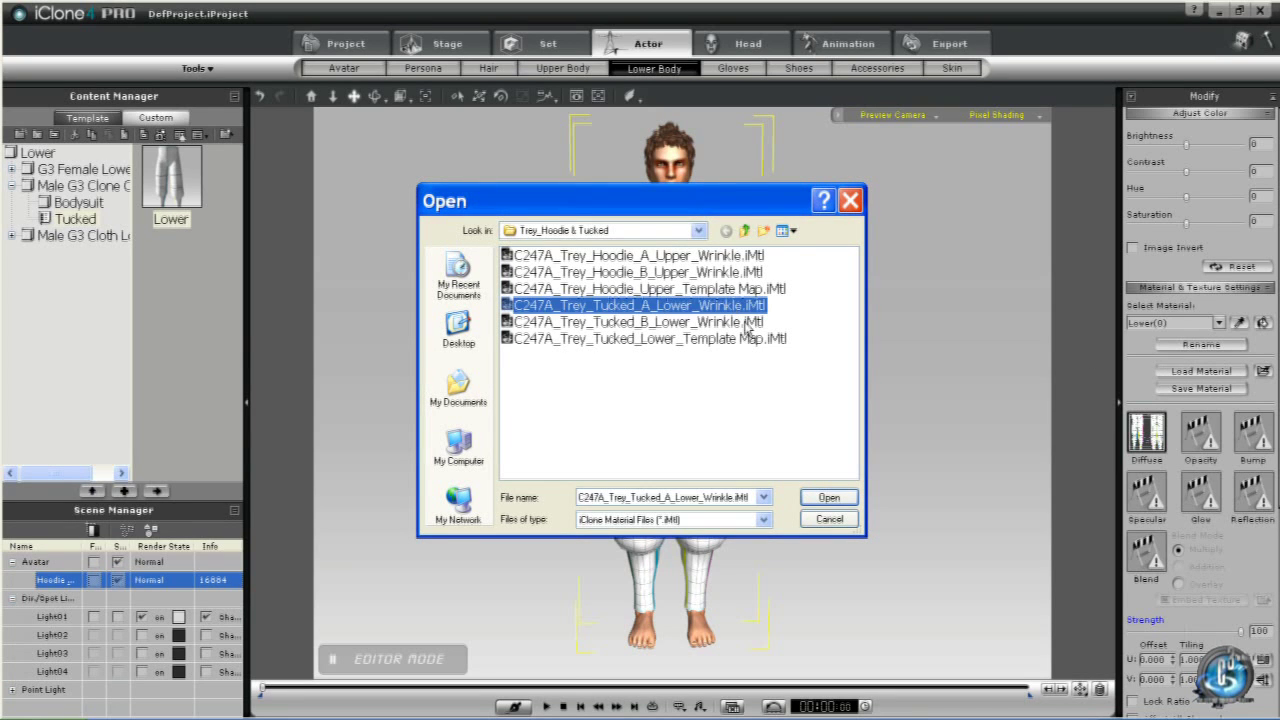
left_click(814, 494)
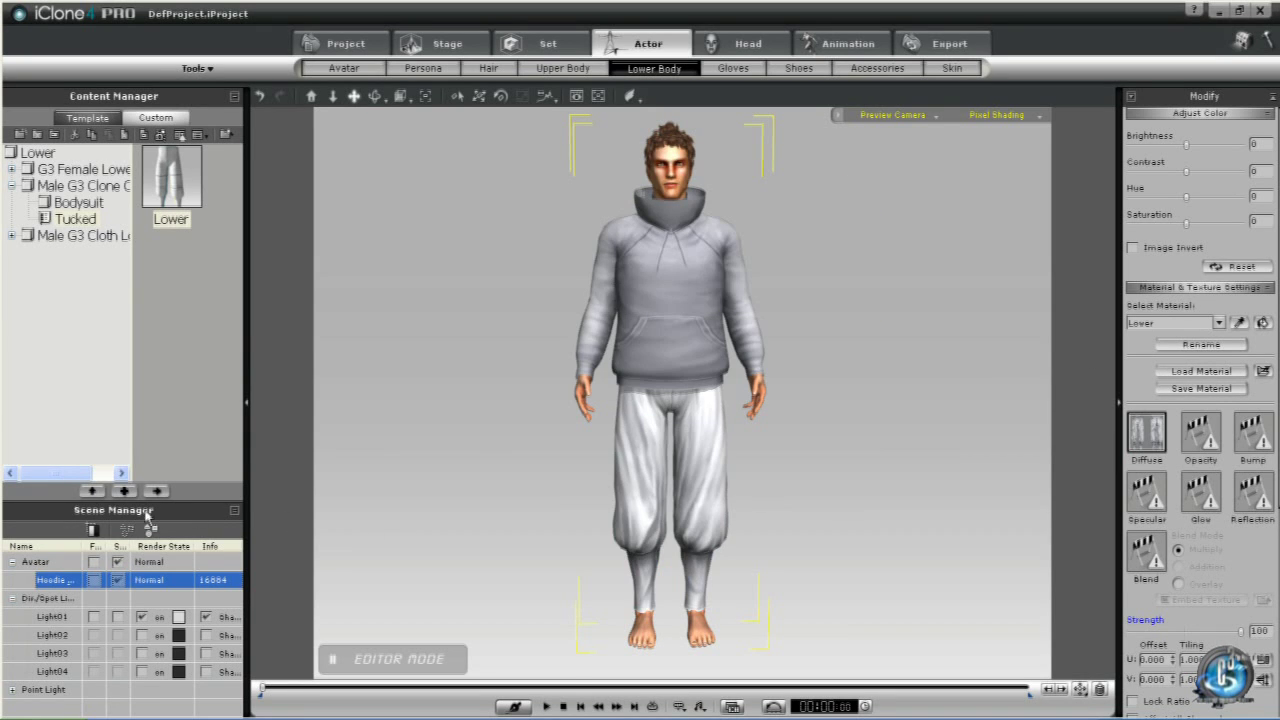
left_click(124, 491)
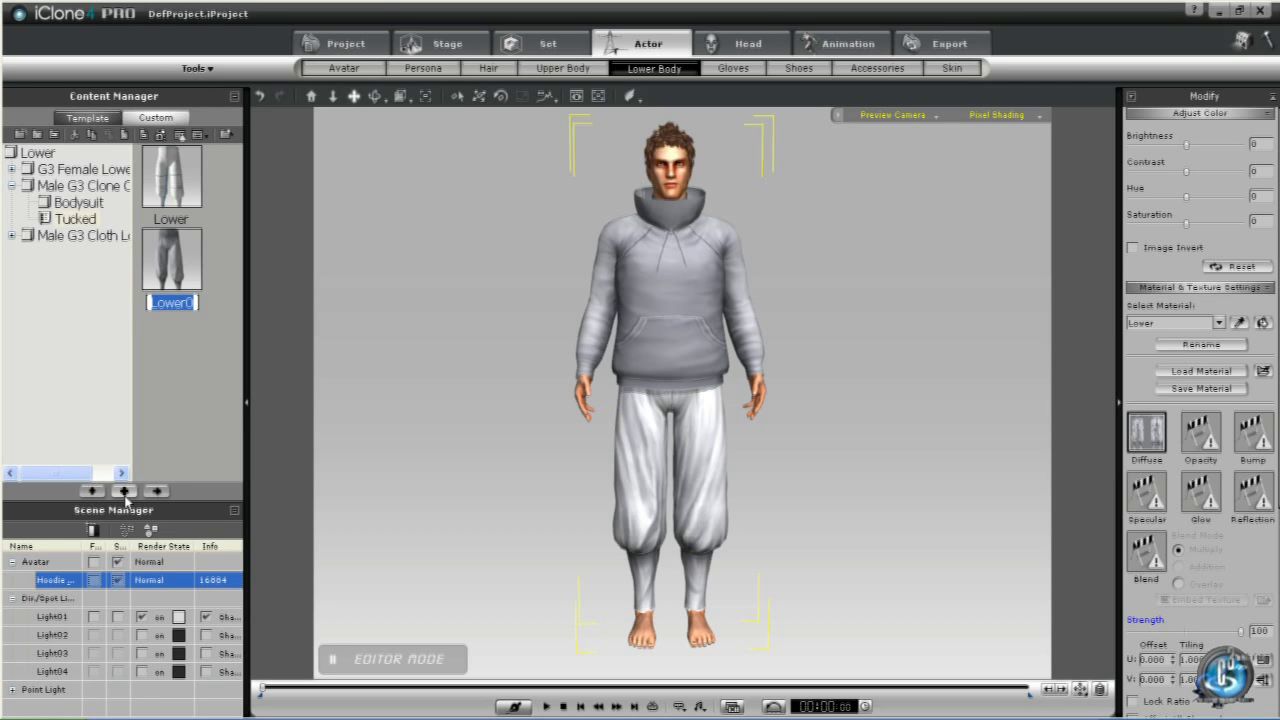
type("Wrinkle A")
key("Return")
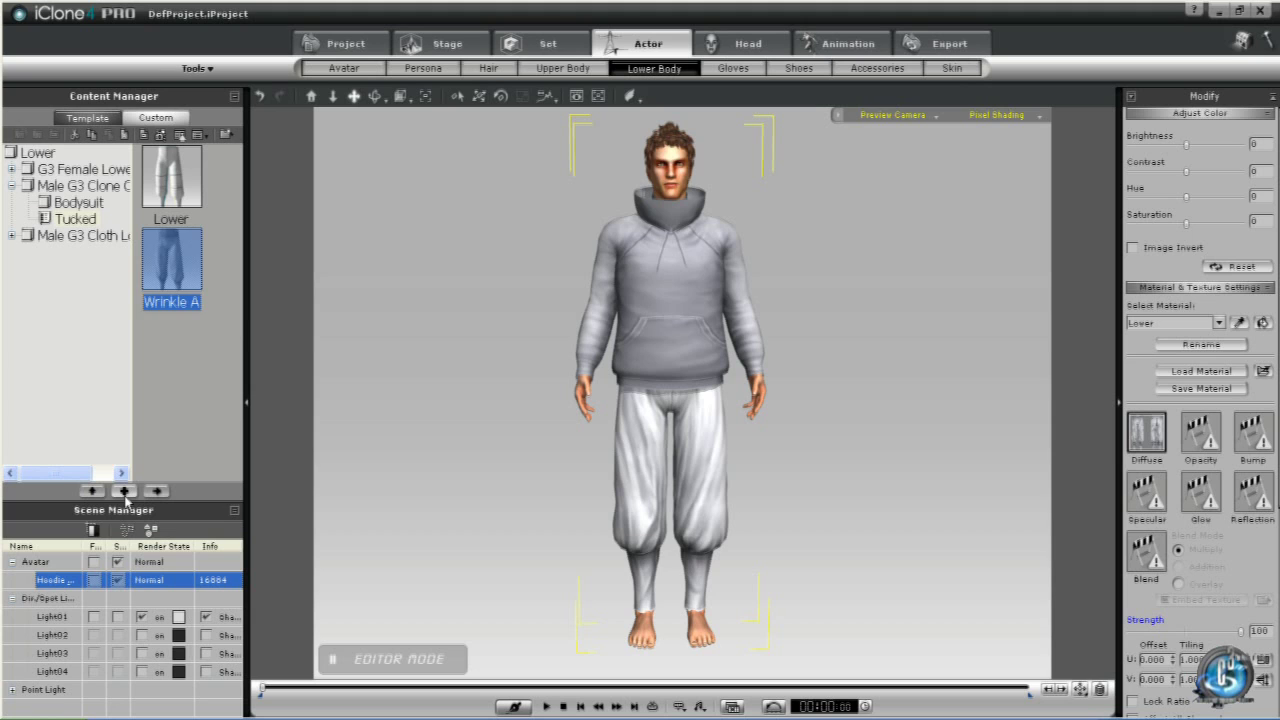
Step: Load the Tucked B lower wrinkle material and save it in Tucked as Wrinkle B
left_click(1203, 371)
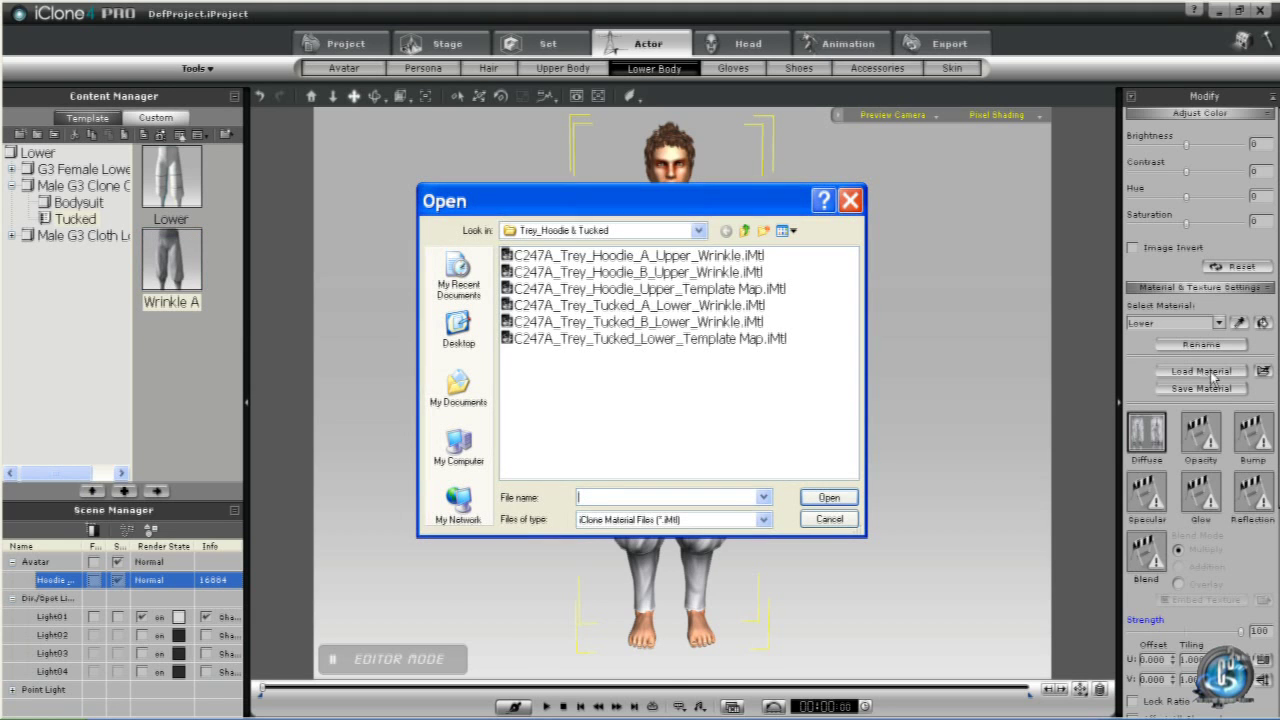
left_click(688, 322)
left_click(827, 497)
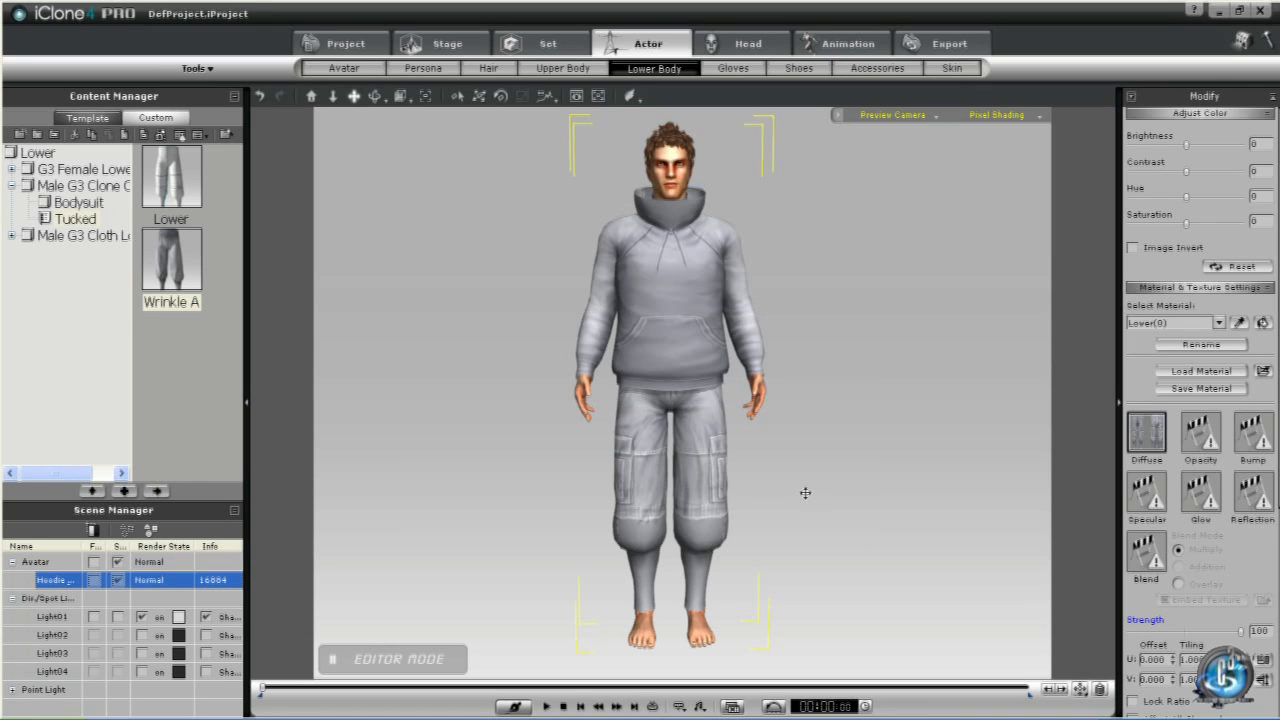
left_click(124, 490)
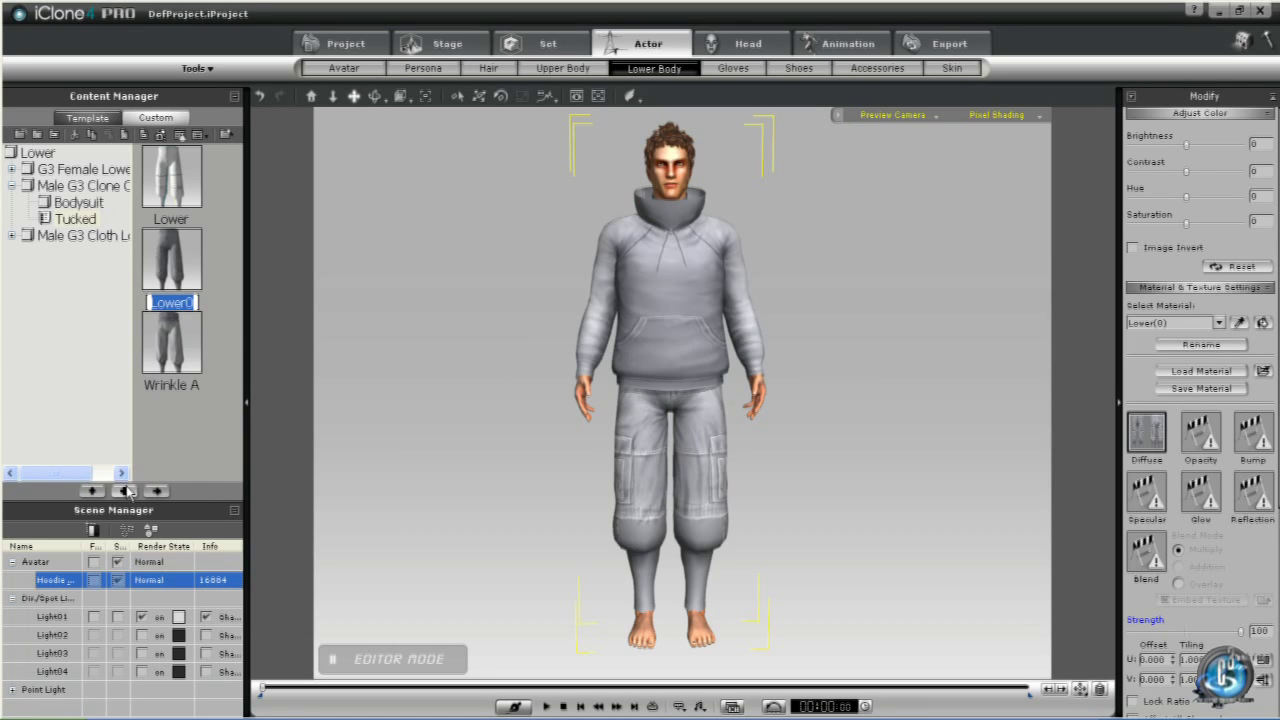
type("Wrinkle B")
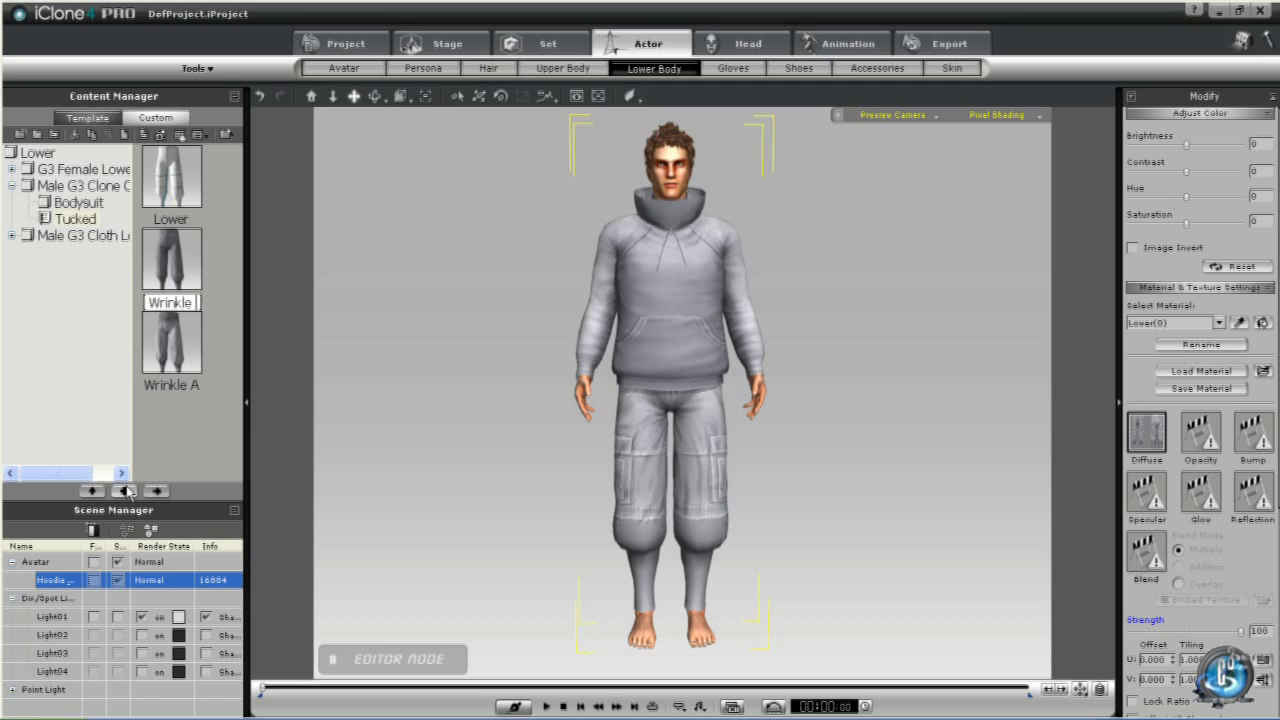
key("Return")
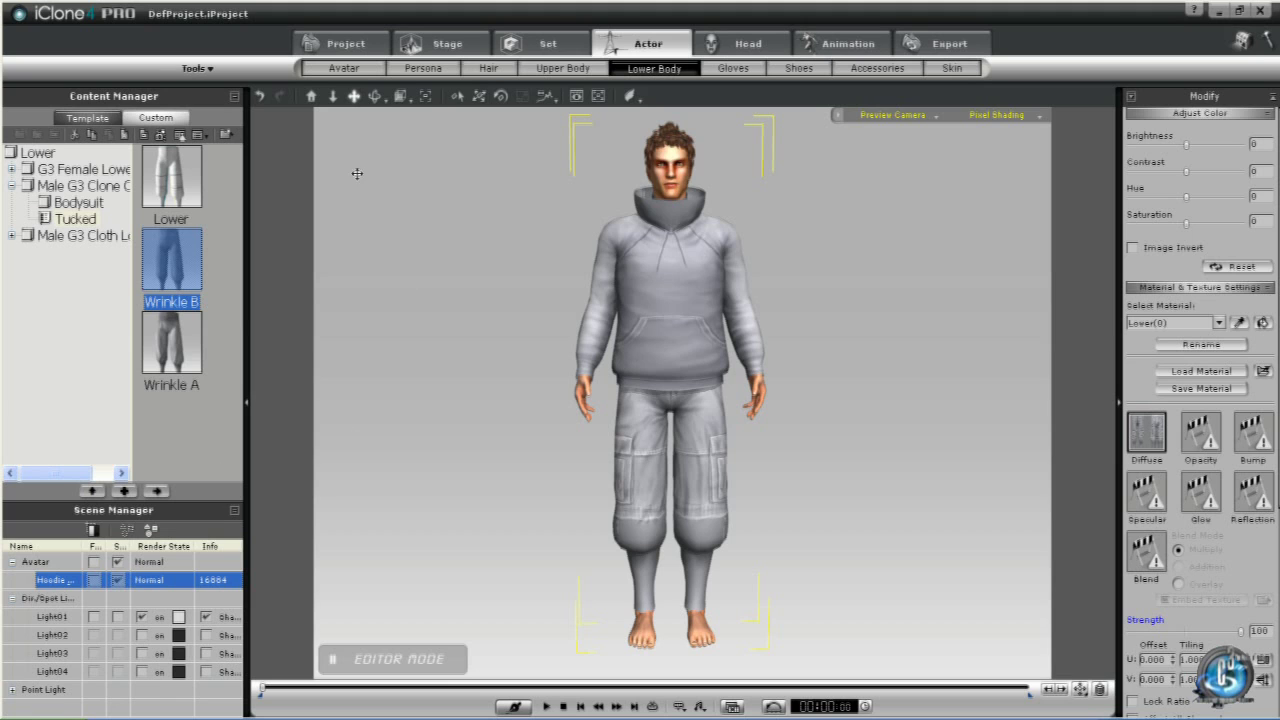
left_click(344, 68)
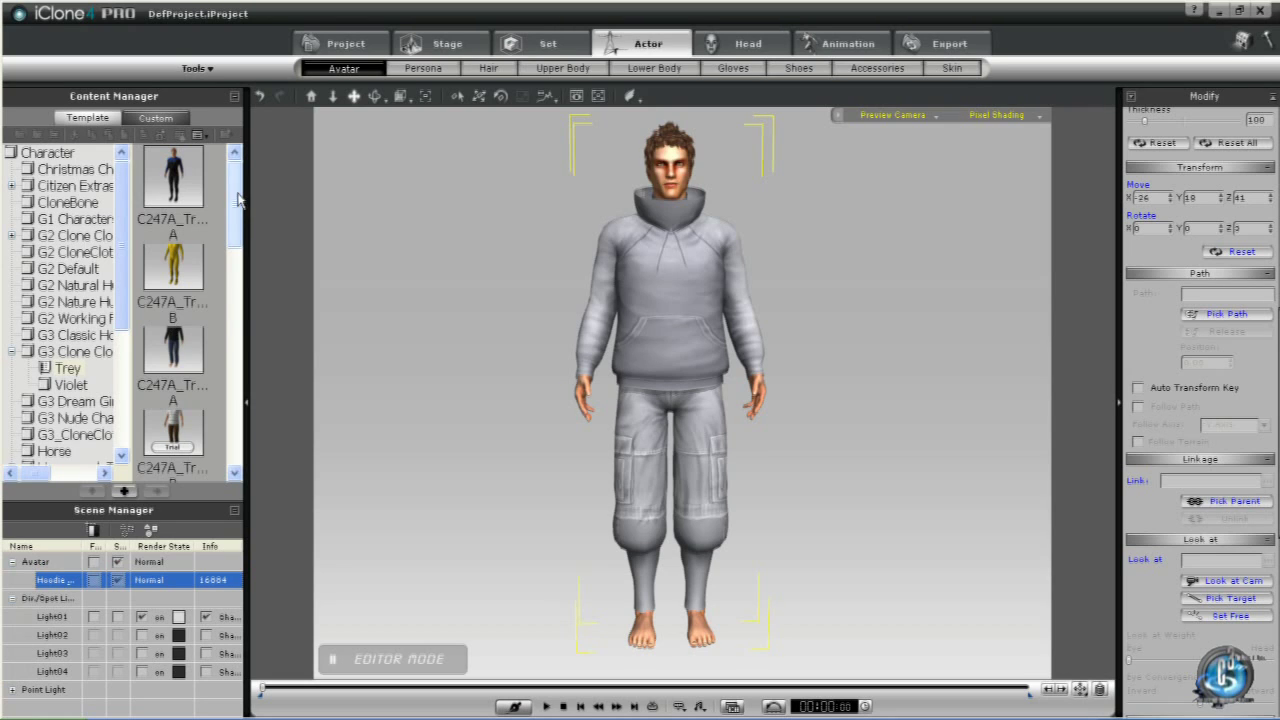
Step: Load the Trey C247A Overcoat 01 & Bootcut outfit onto the avatar
left_click_drag(237, 203, 237, 320)
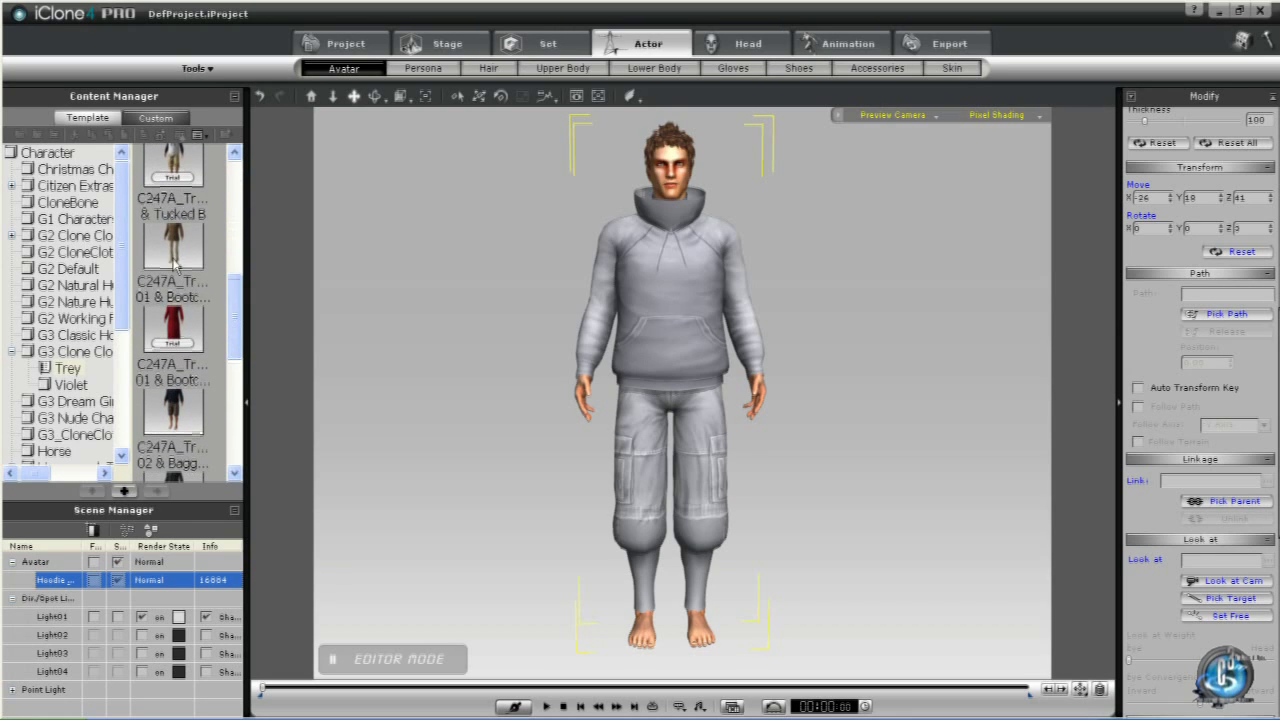
double_click(174, 245)
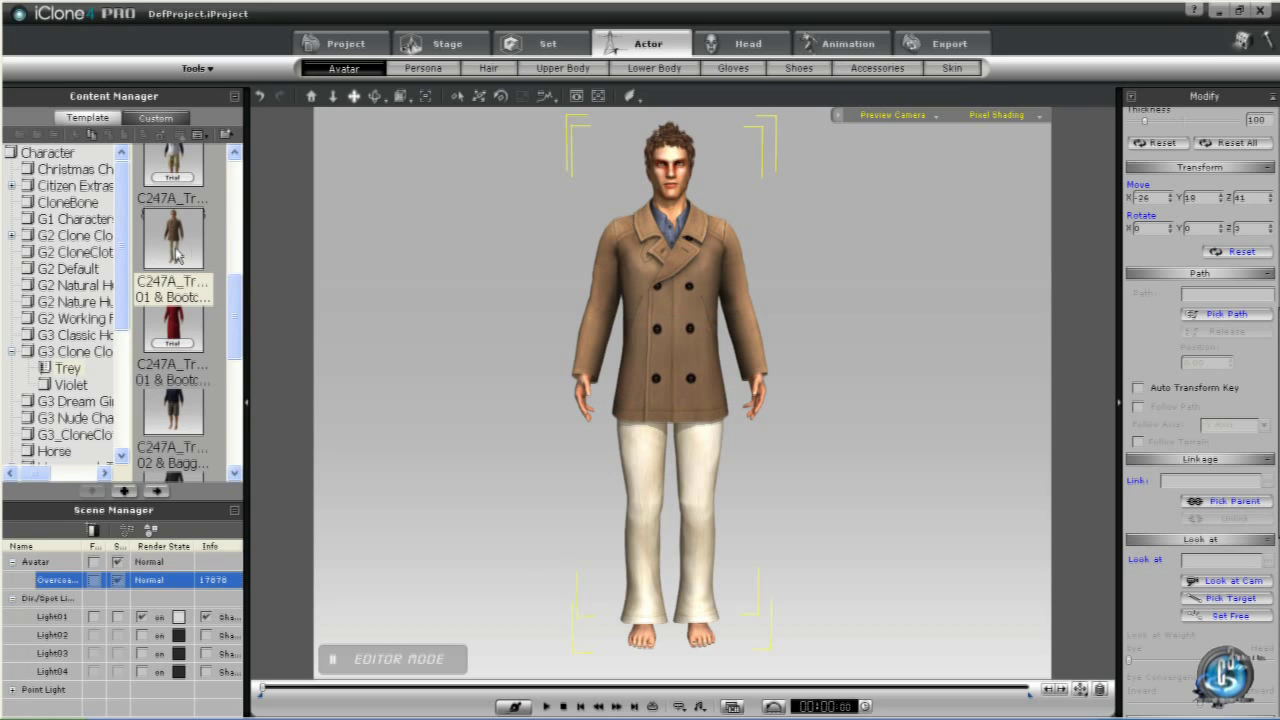
left_click(563, 69)
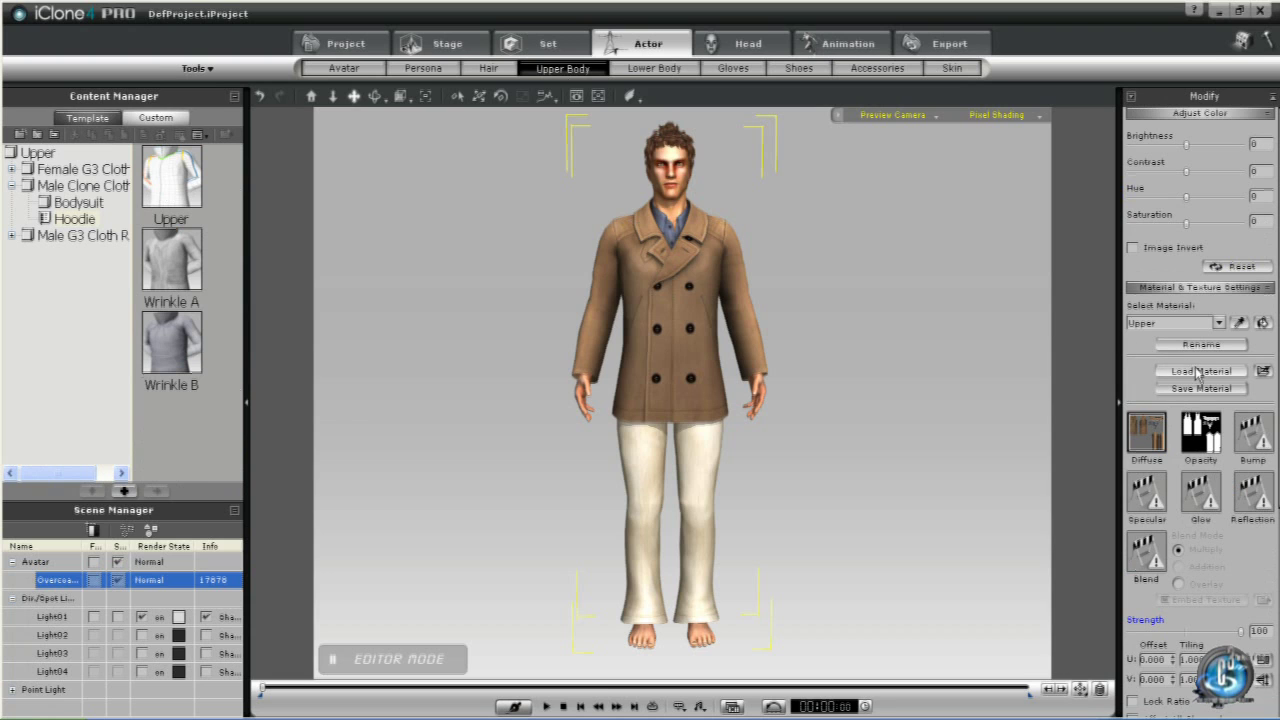
Step: Apply the Overcoat 01 upper template map from the Trey_Overcoat 01 & Bootcut folder to the coat
left_click(1200, 371)
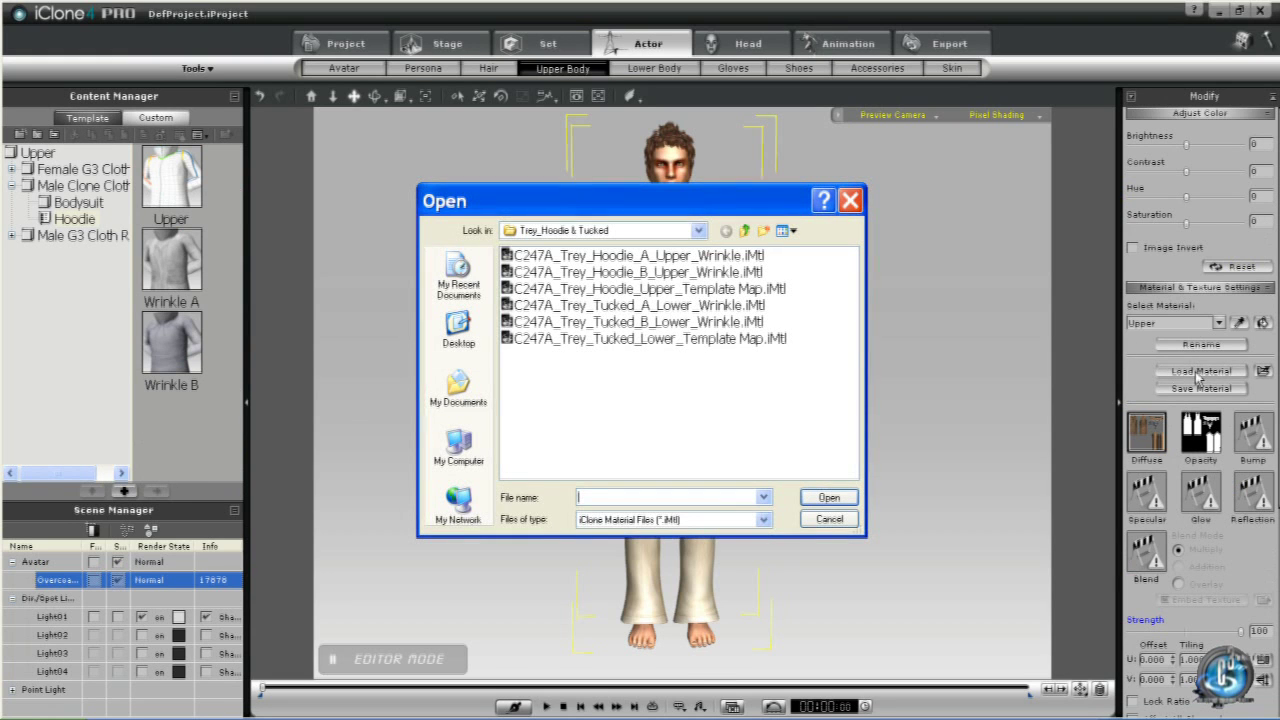
left_click(745, 232)
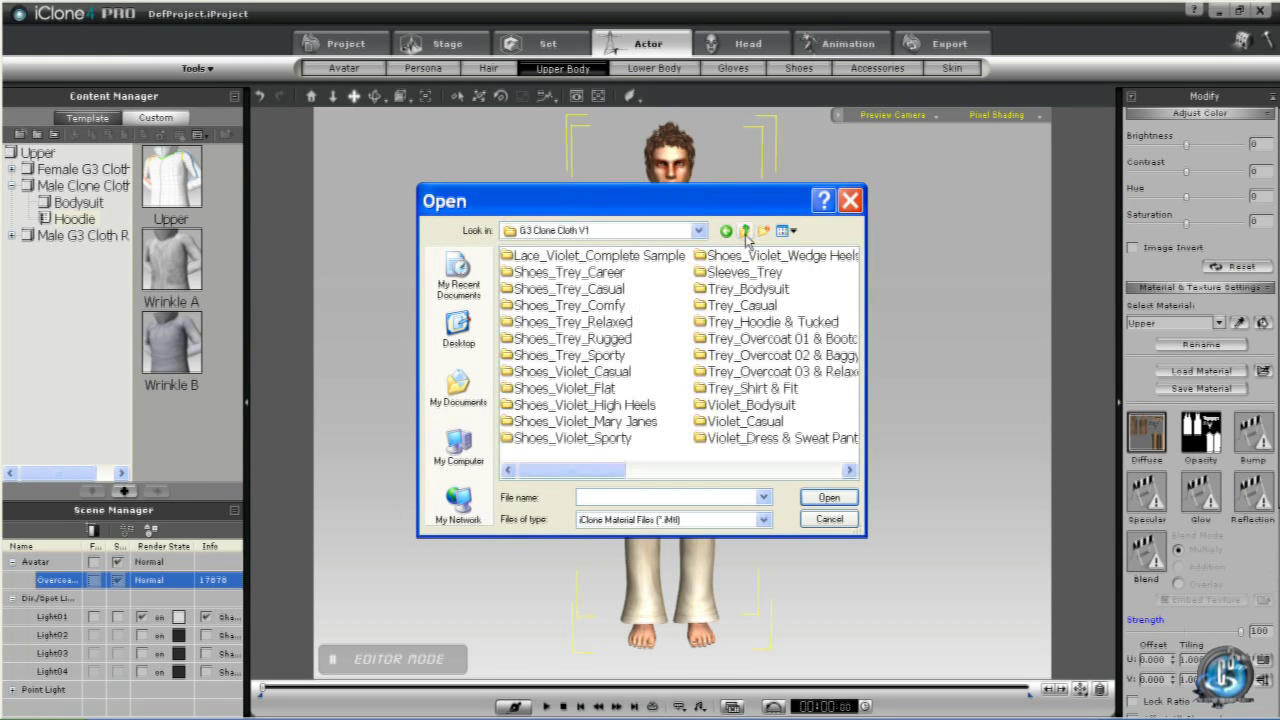
double_click(785, 340)
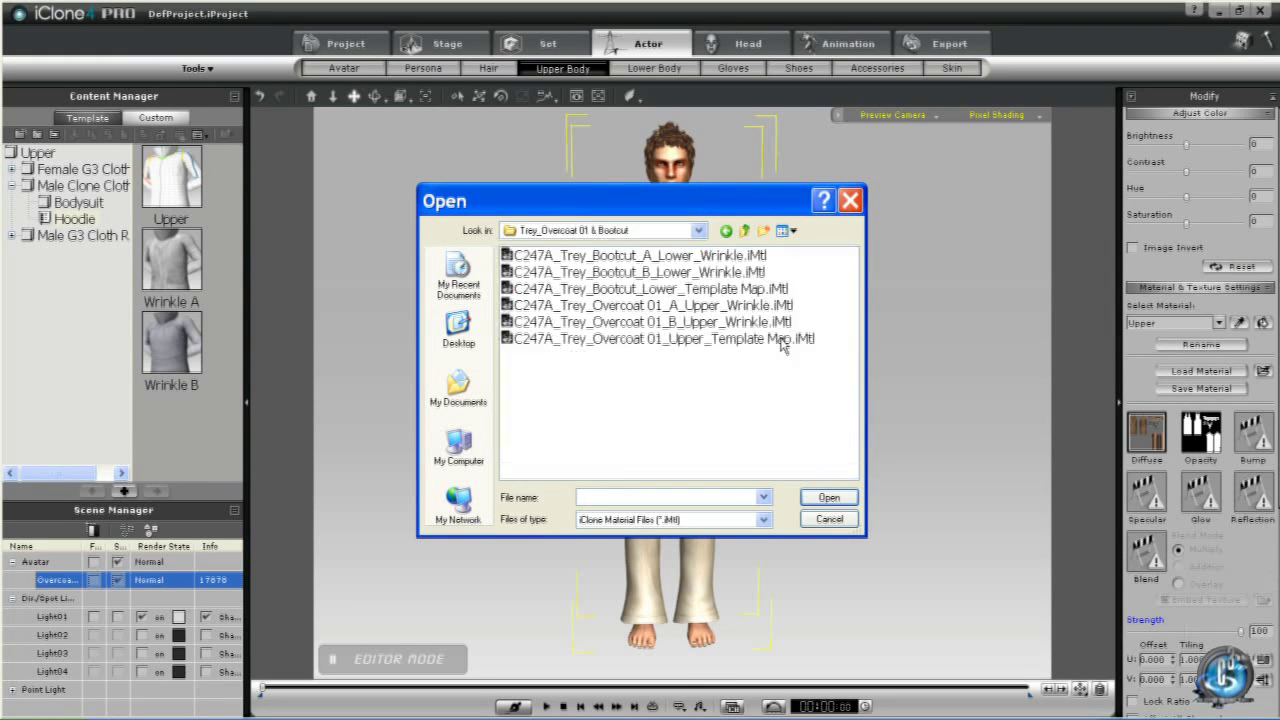
left_click(702, 342)
left_click(829, 497)
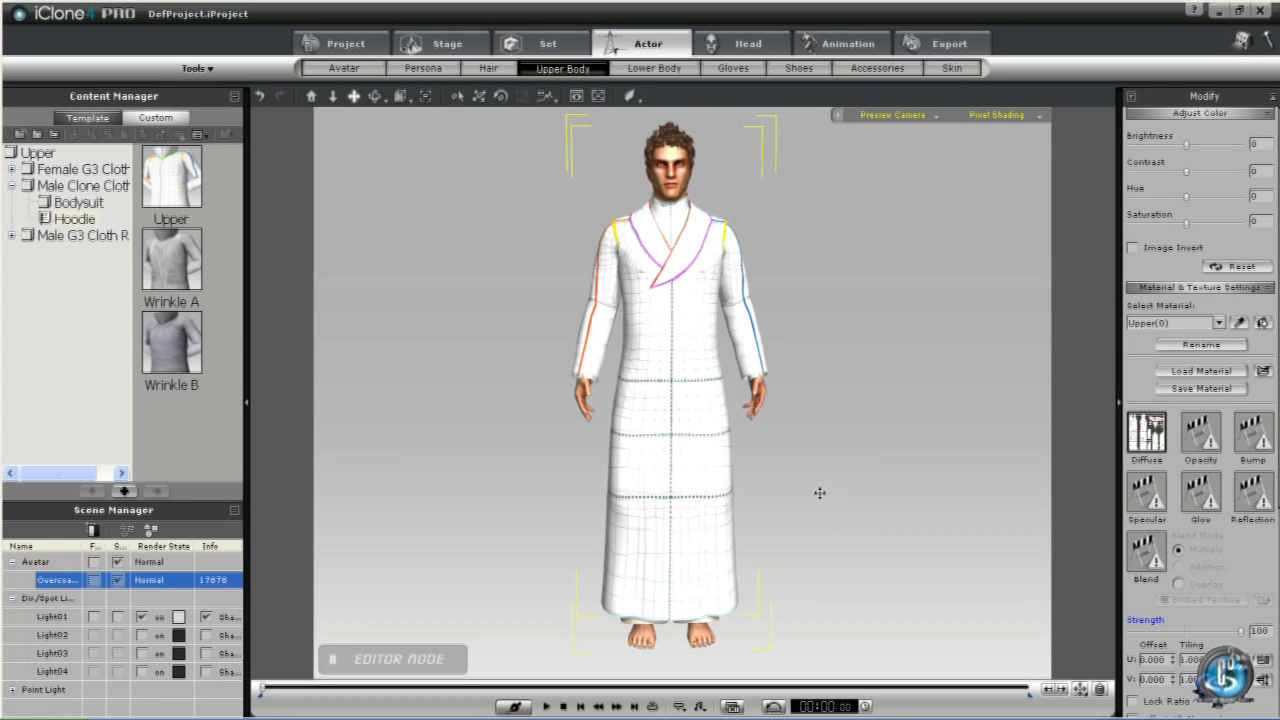
Step: Create an Overcoat 01 folder under Male Clone Cloth and save the upper material there
left_click(50, 190)
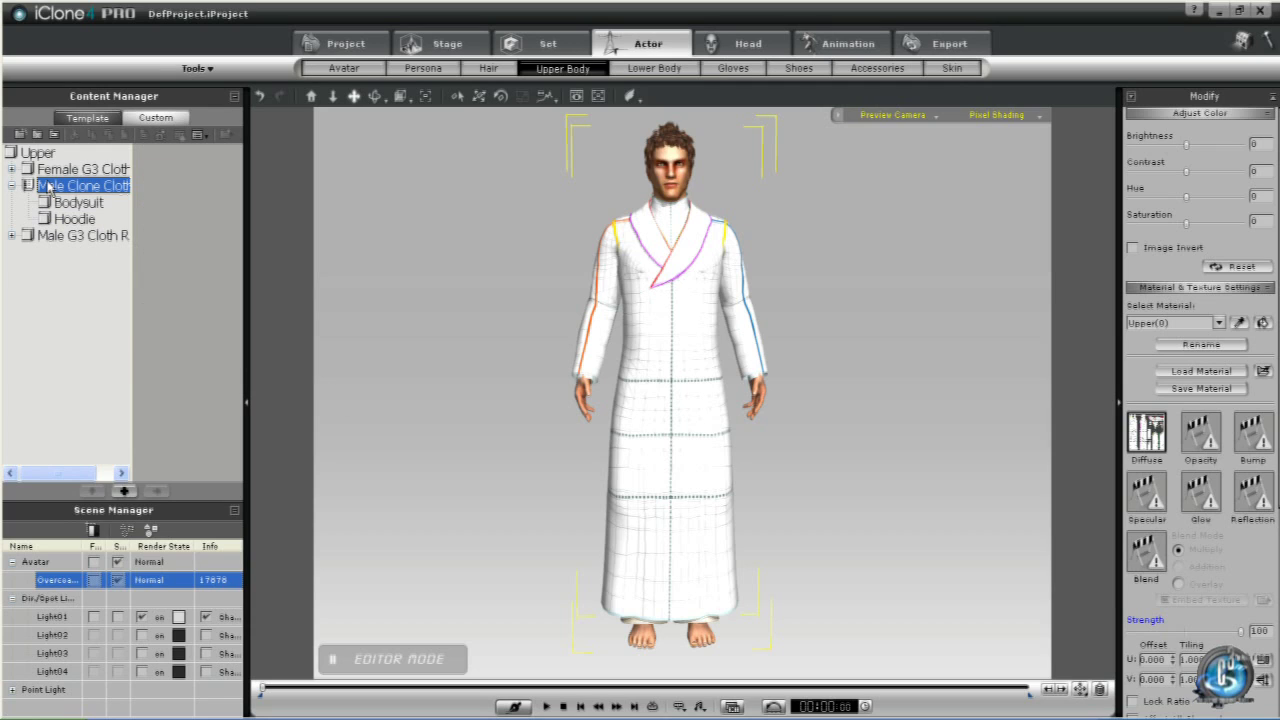
left_click(19, 135)
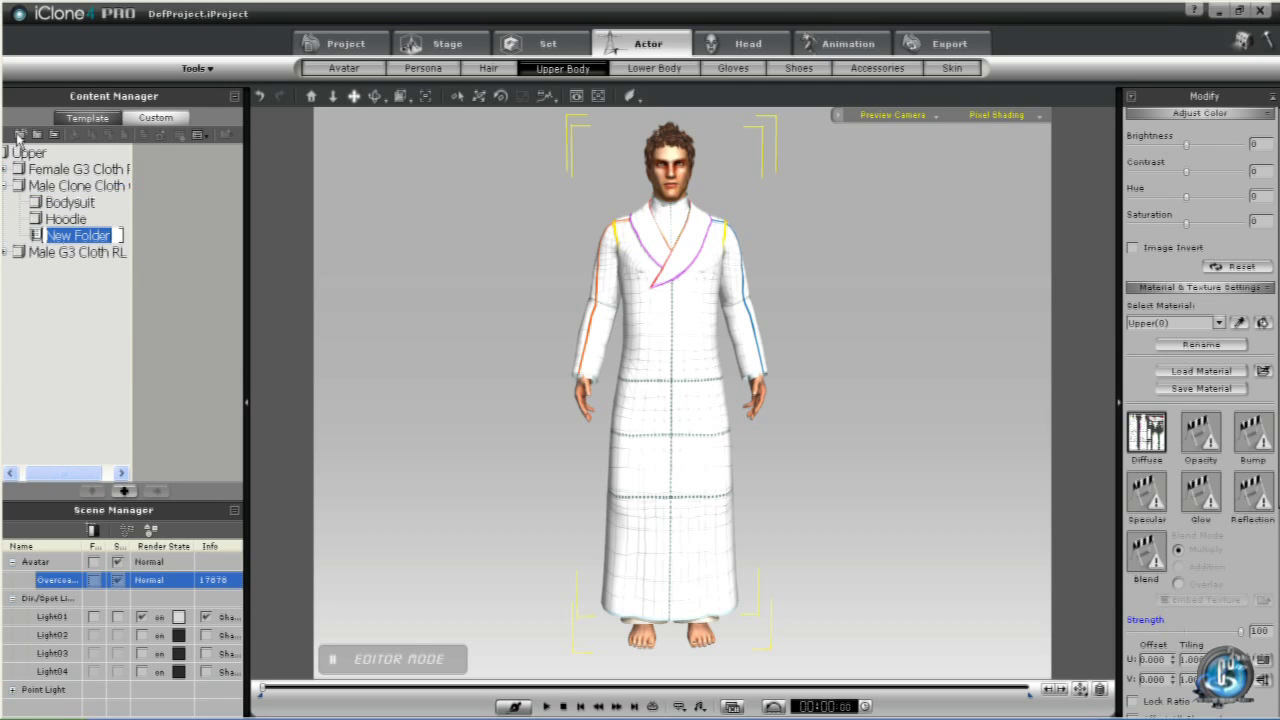
type("Overcoat")
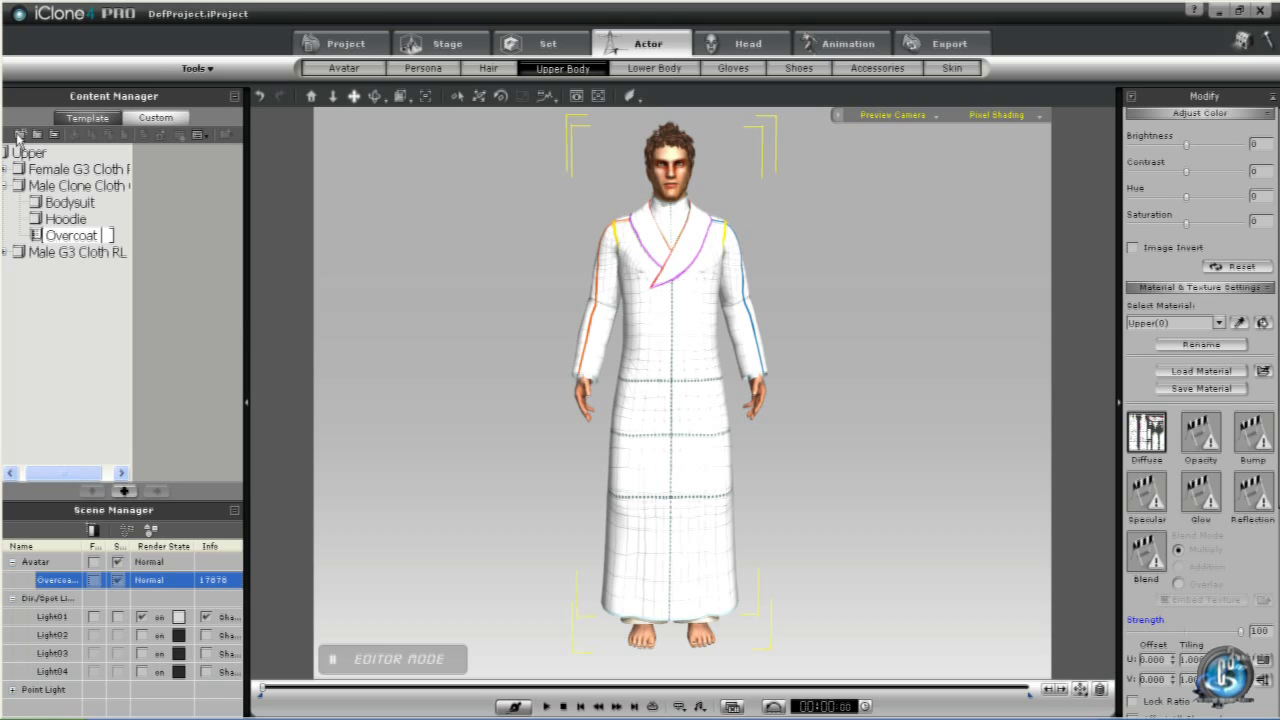
type(" 01")
left_click(124, 491)
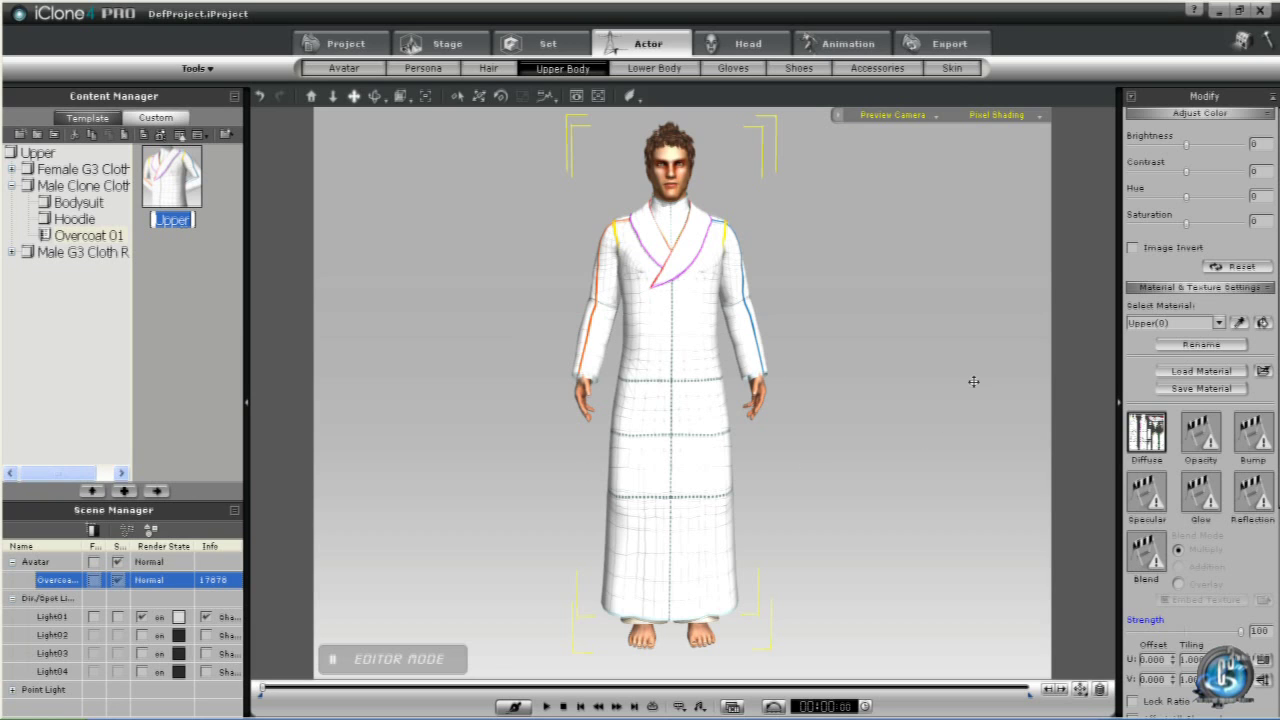
left_click(1188, 373)
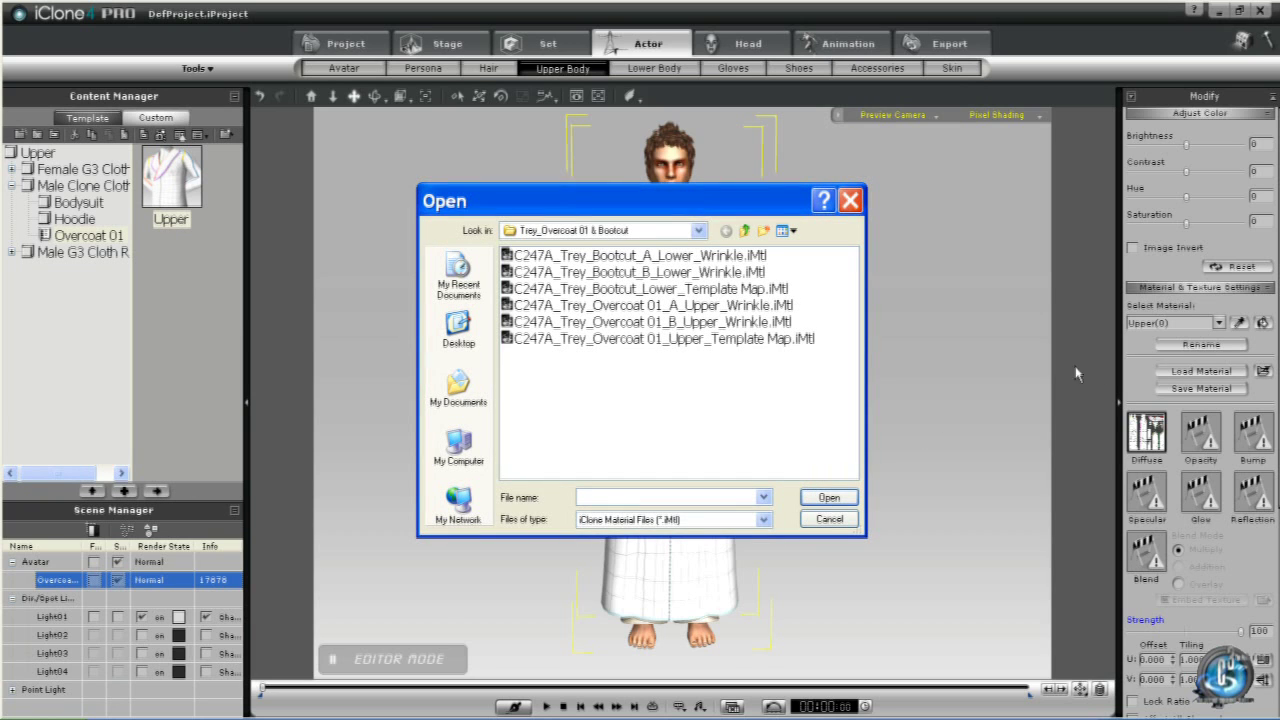
Step: Load the Overcoat 01 A upper wrinkle material and save it in Overcoat 01 as Wrinkle A
left_click(716, 309)
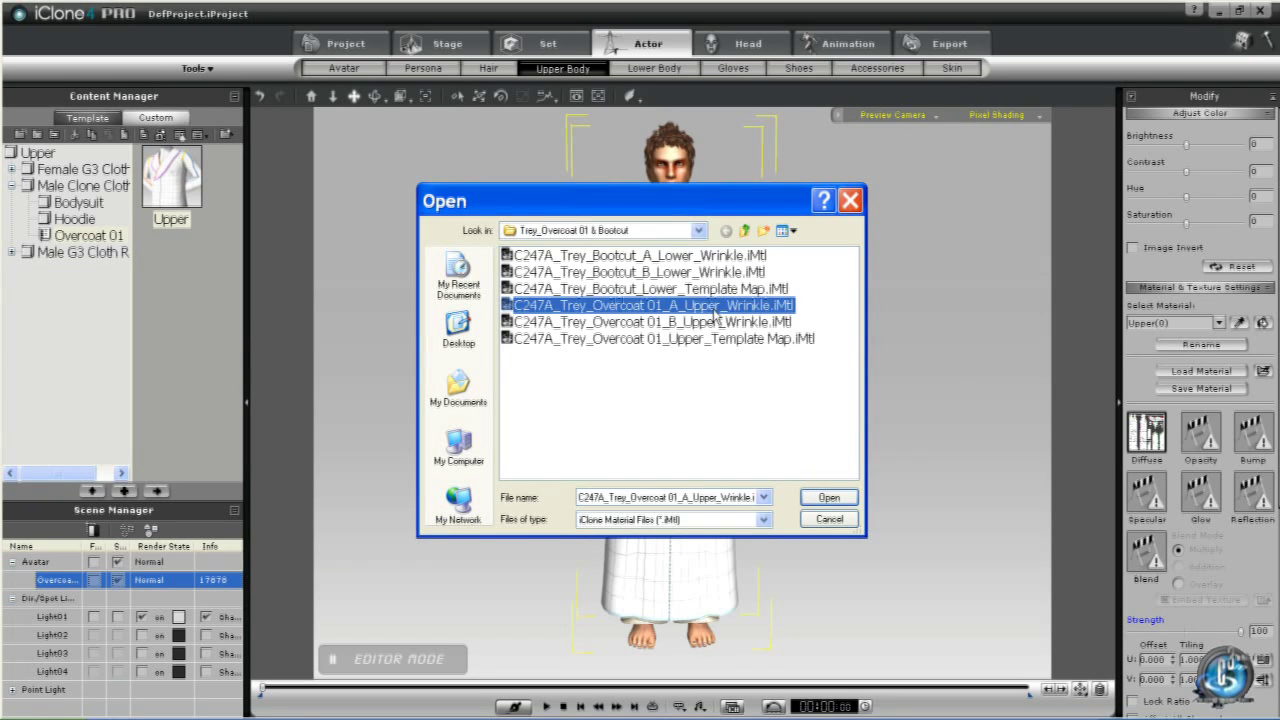
left_click(828, 498)
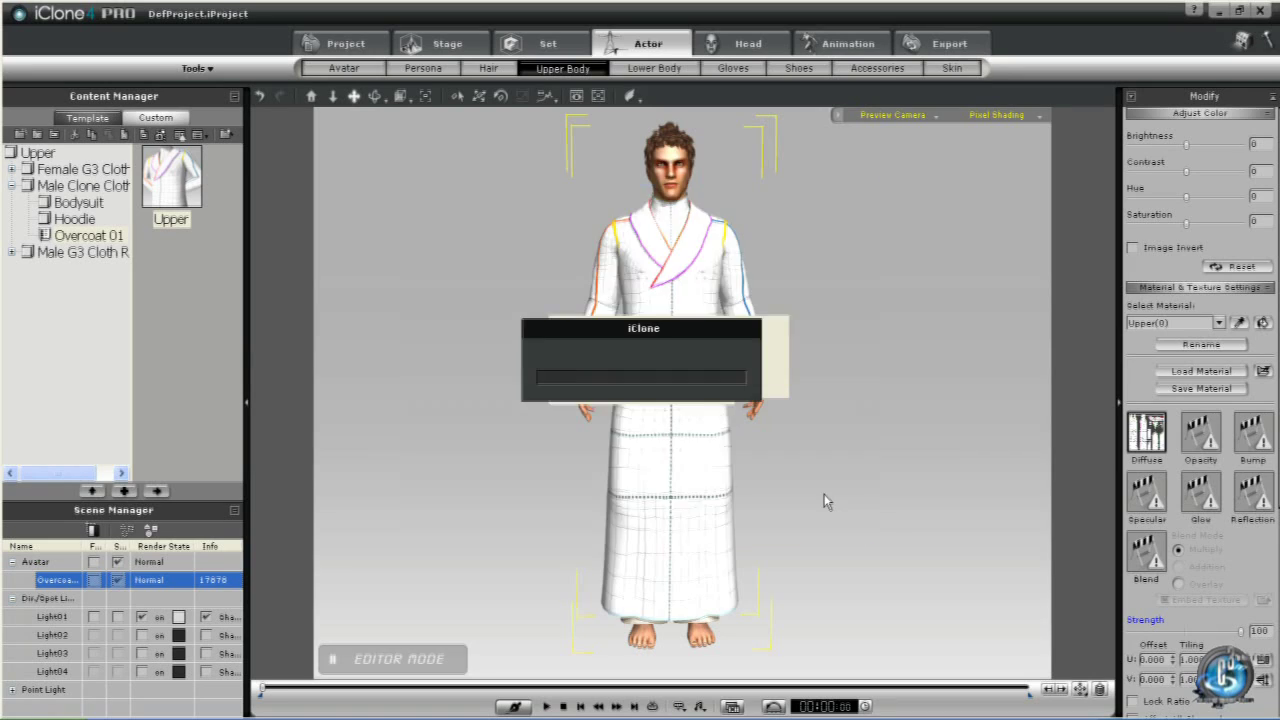
left_click(124, 491)
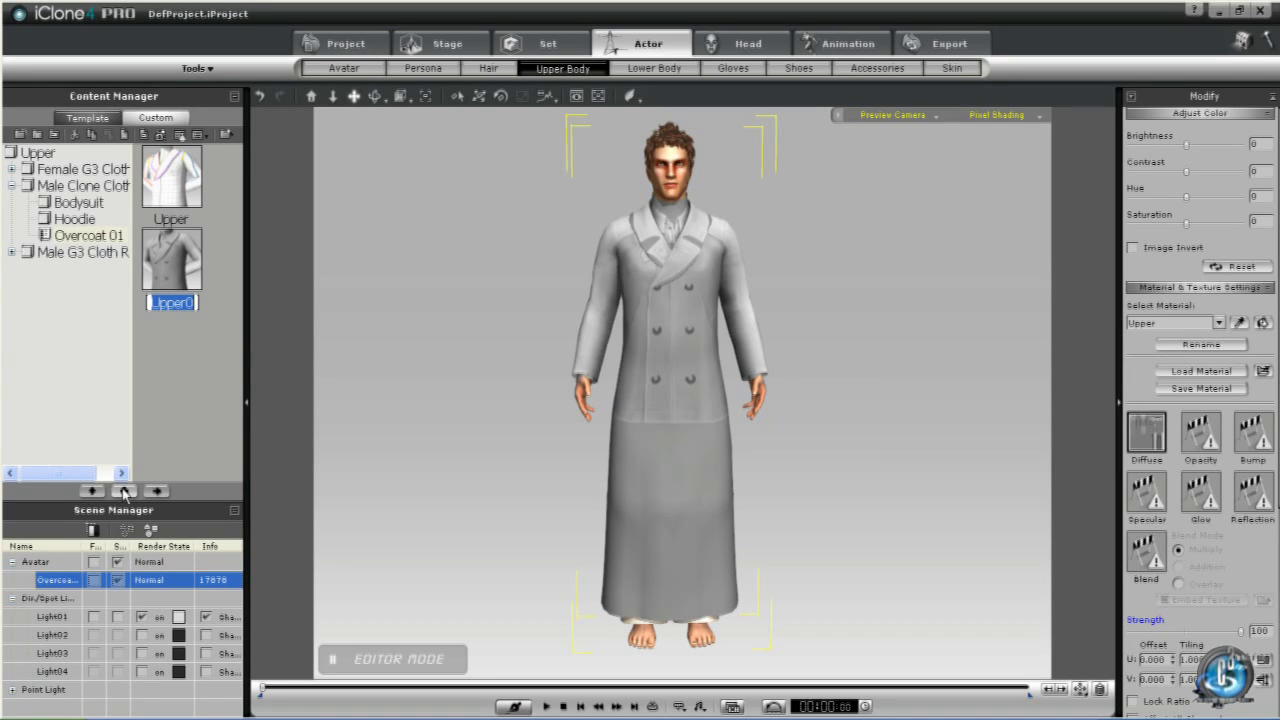
type("Wrinkle A")
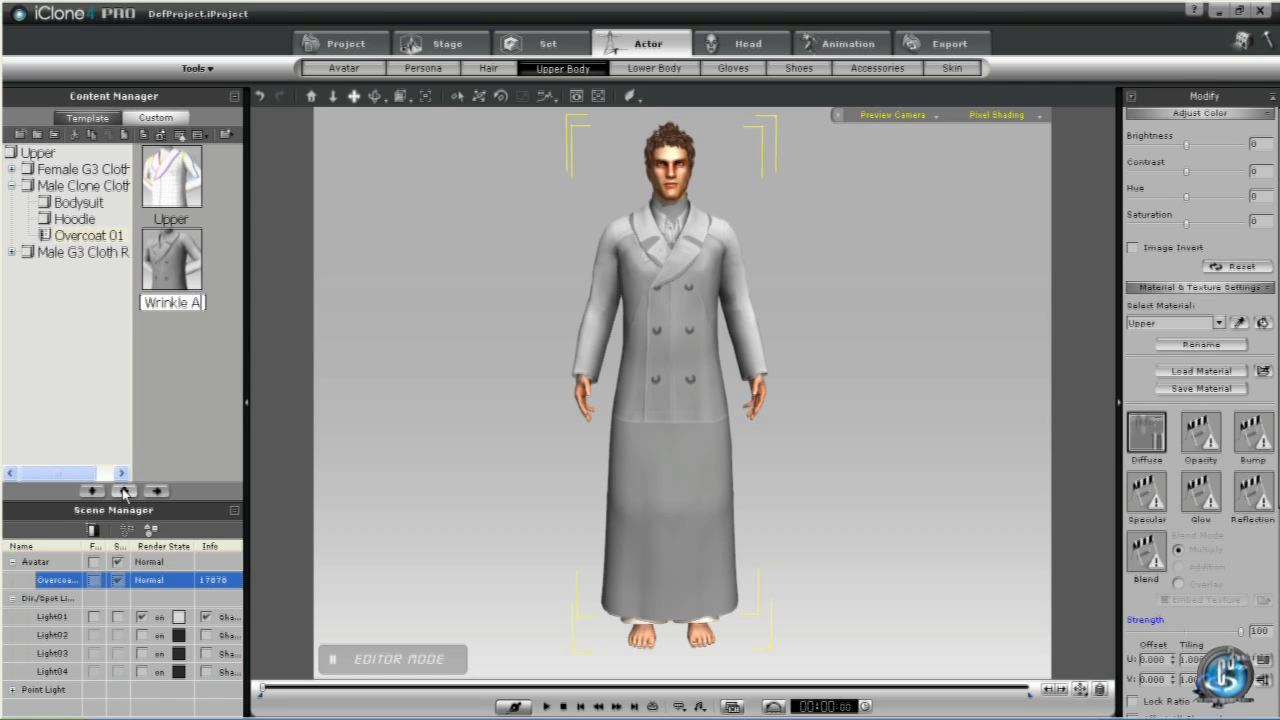
key("Return")
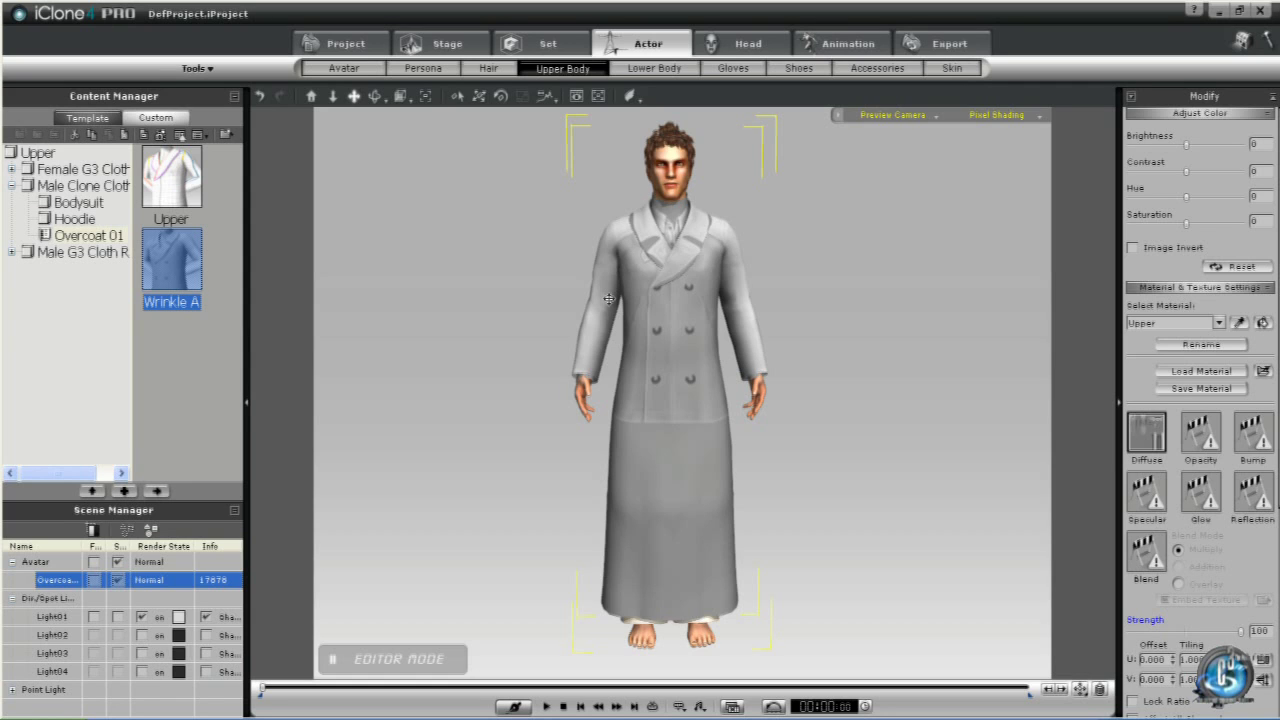
Step: Load the Overcoat 01 B upper wrinkle material and save it in Overcoat 01 as Wrinkle B
left_click(1201, 371)
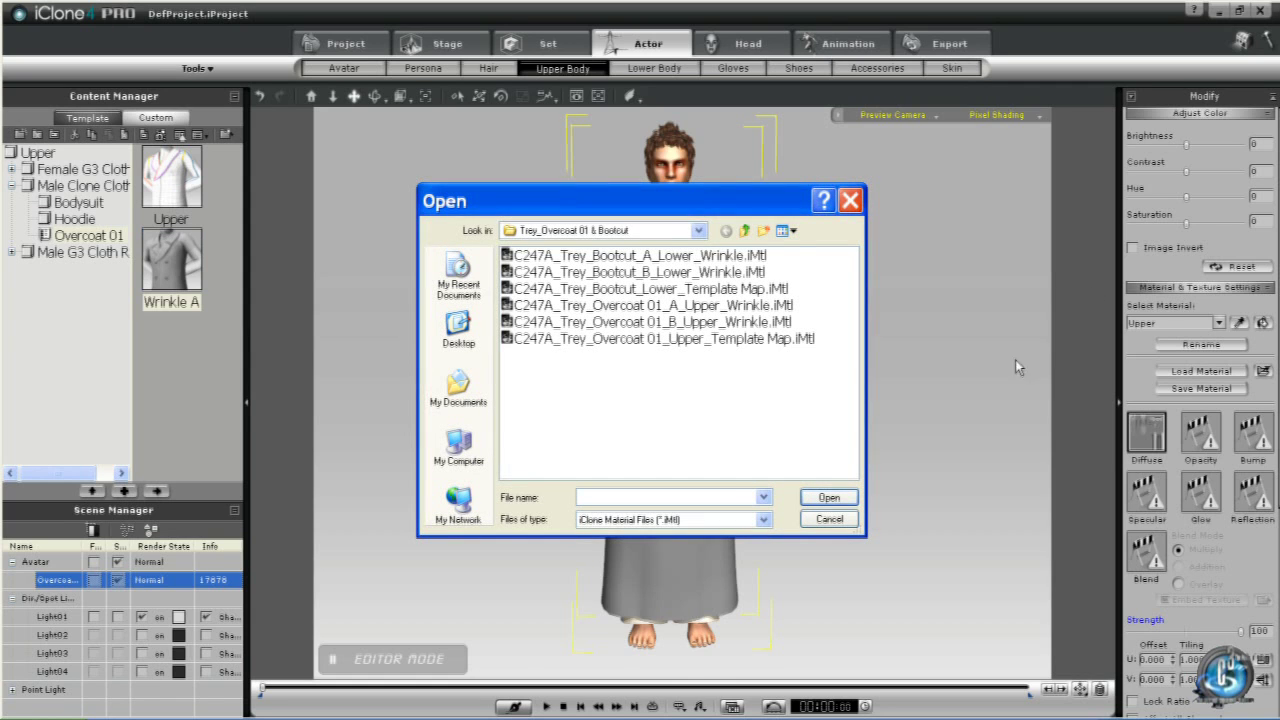
left_click(704, 322)
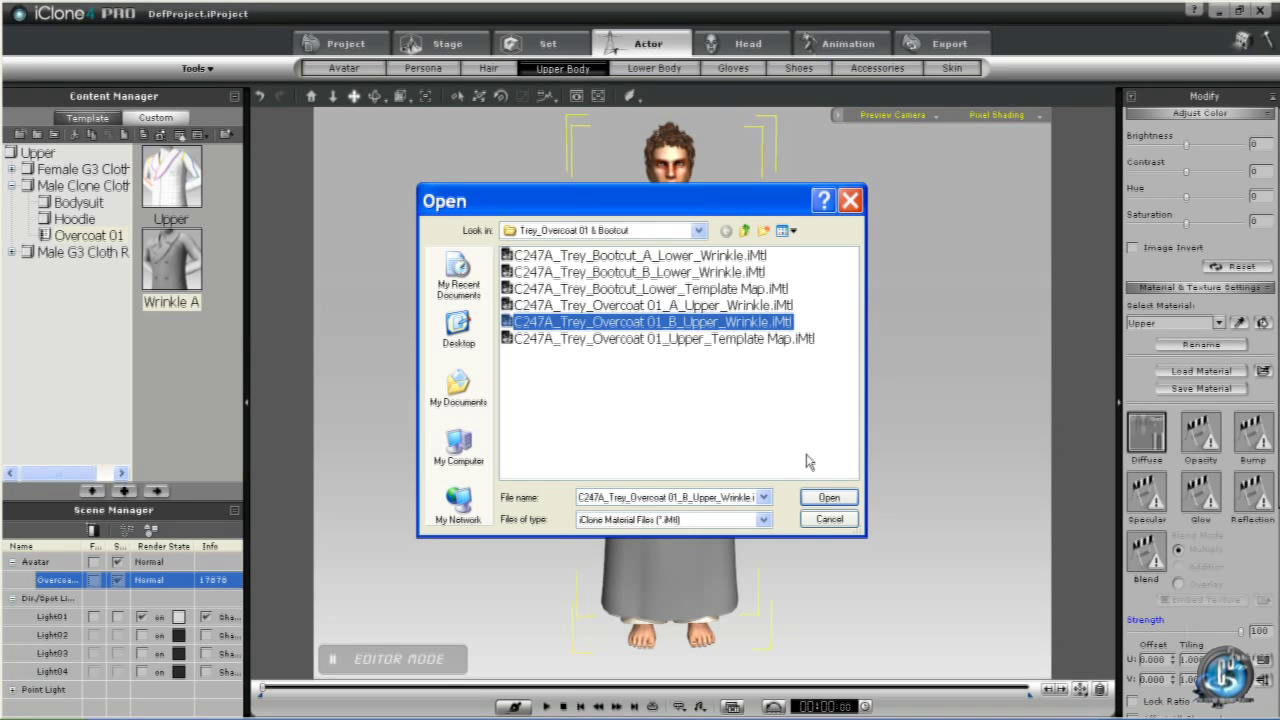
left_click(828, 498)
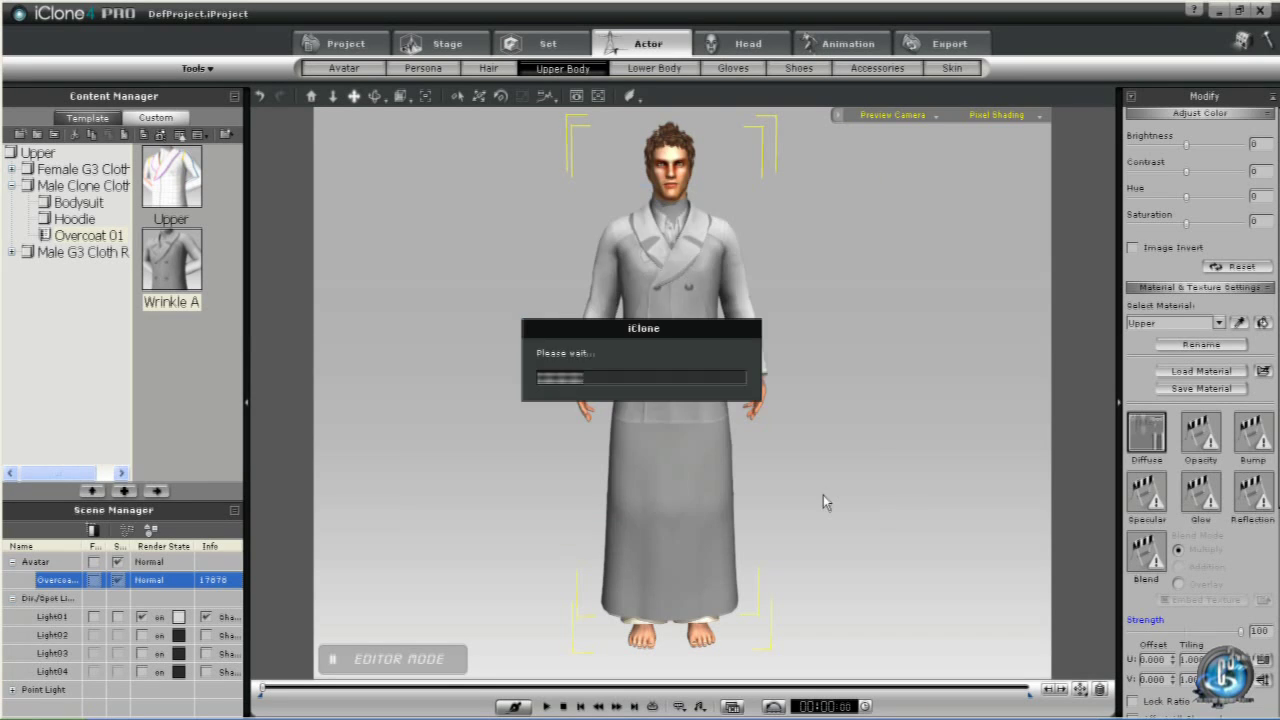
left_click(123, 491)
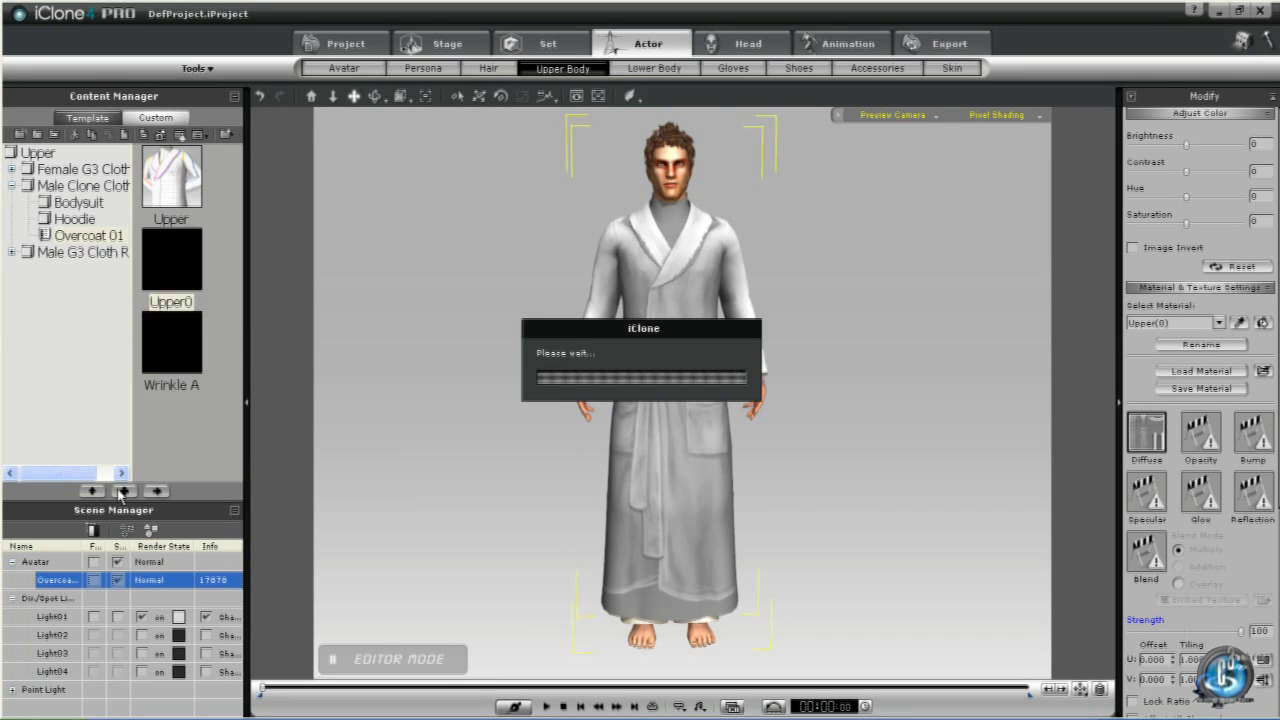
type("Wrinkle B")
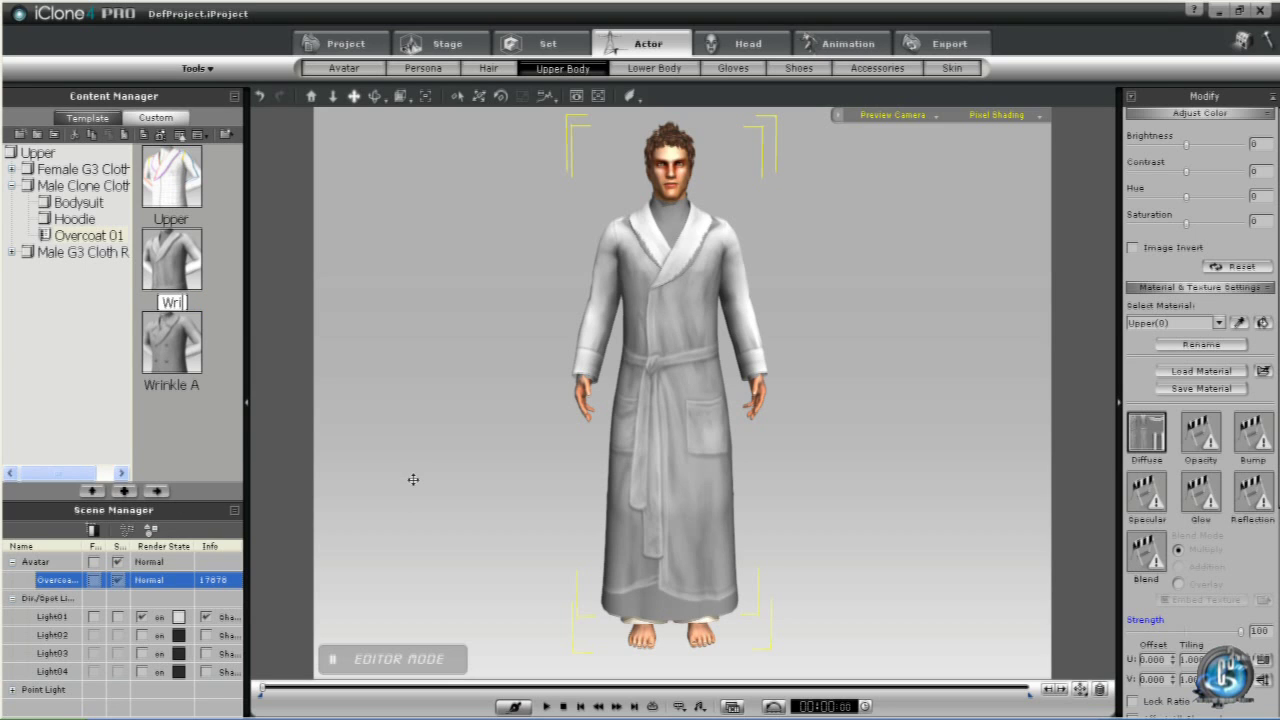
key("Return")
left_click(342, 68)
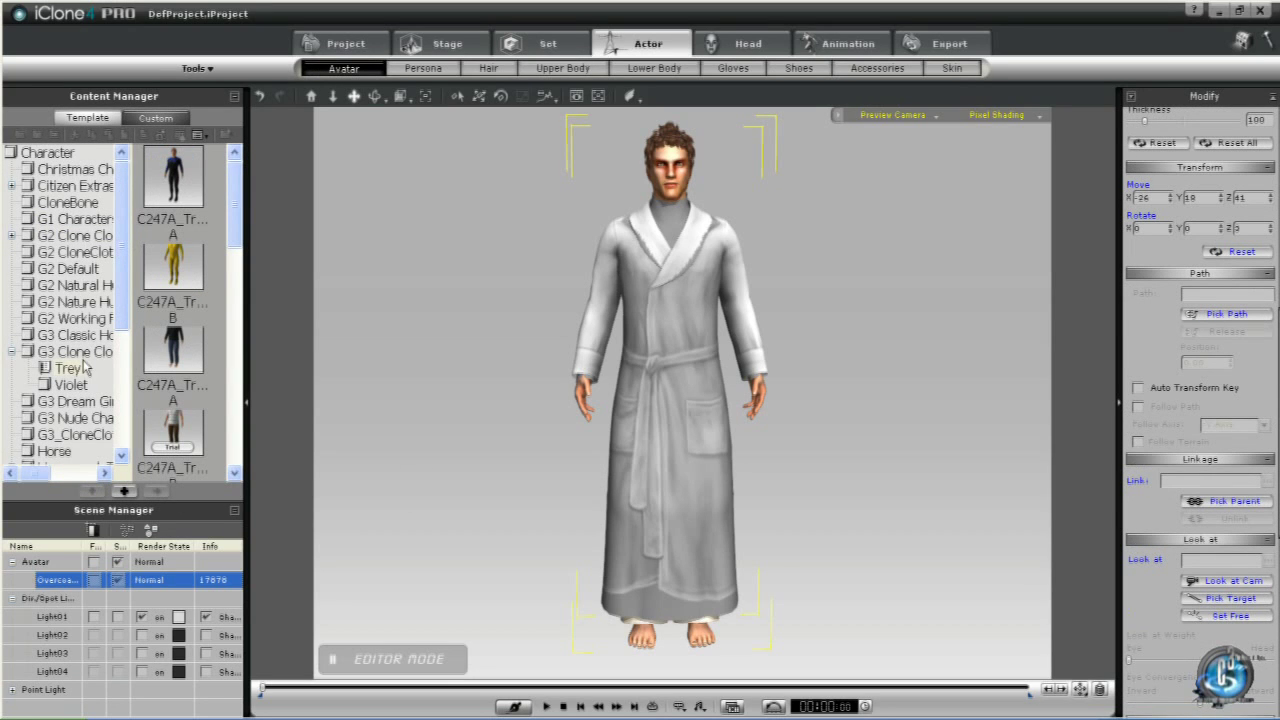
Step: Reload the Trey overcoat outfit and put the first C247A Trey shoe template from G3 Clone Cloth on the avatar
scroll(187, 285, "down", 3)
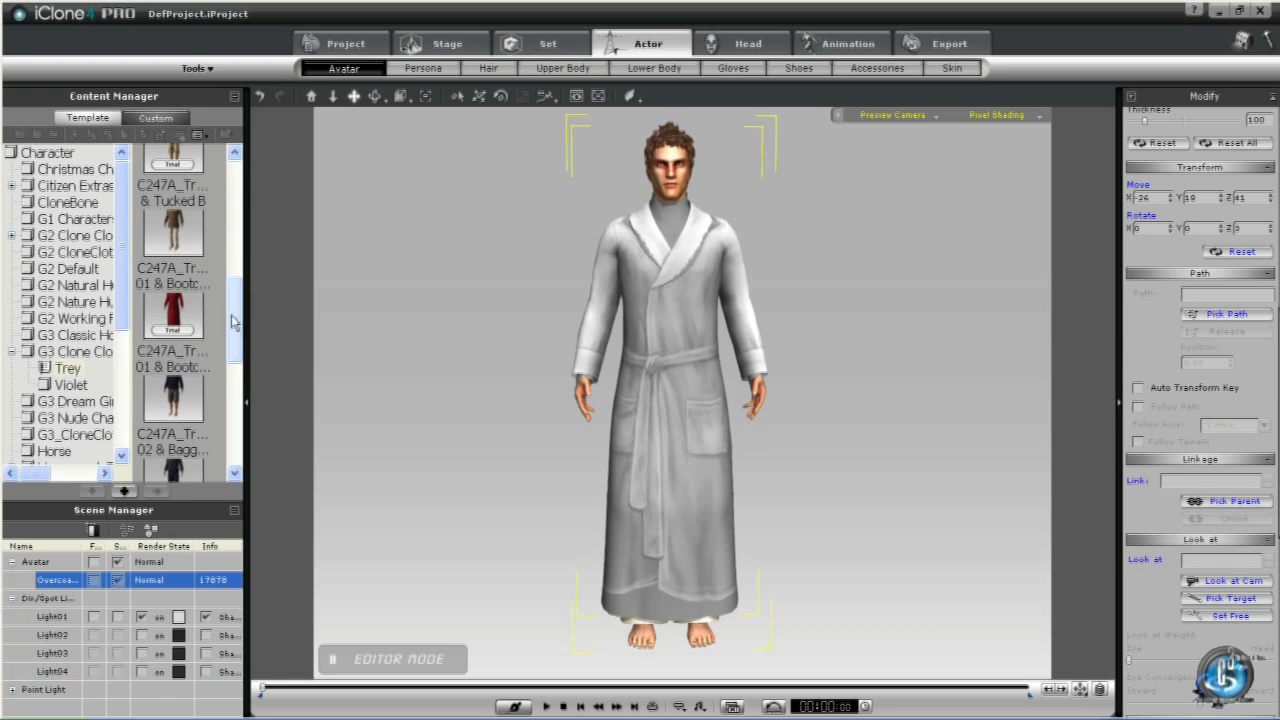
double_click(176, 243)
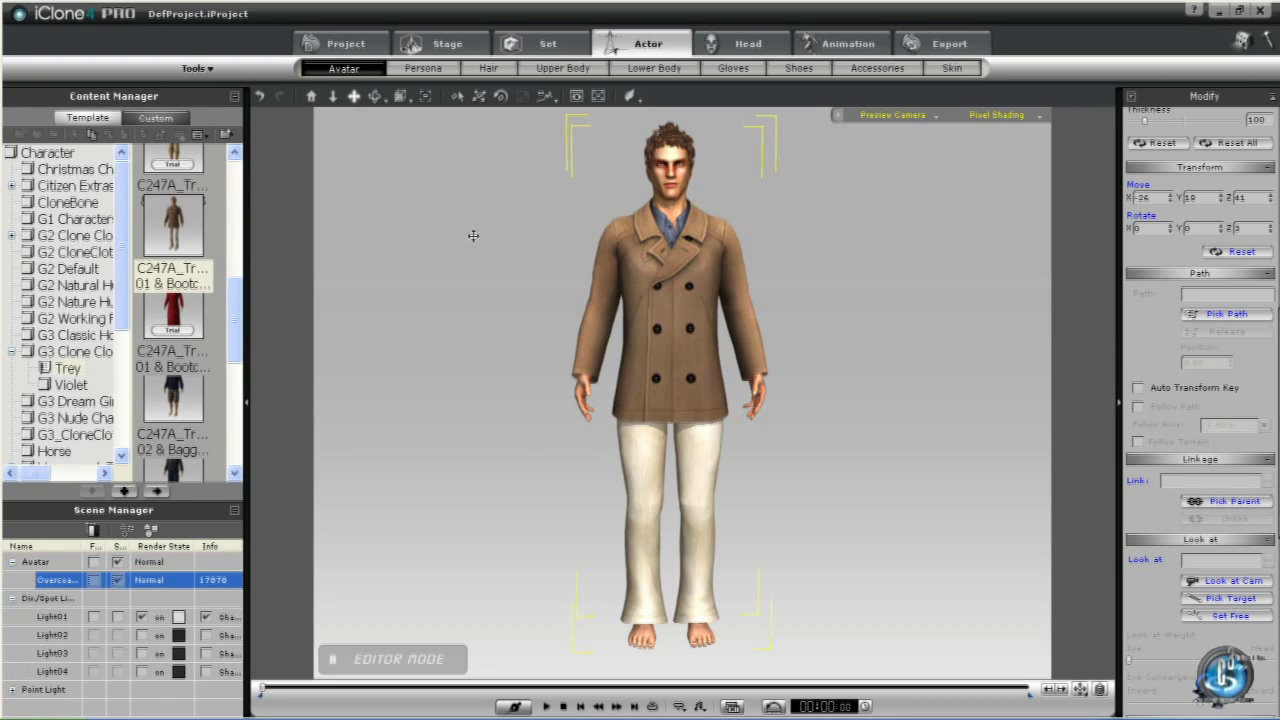
left_click(801, 72)
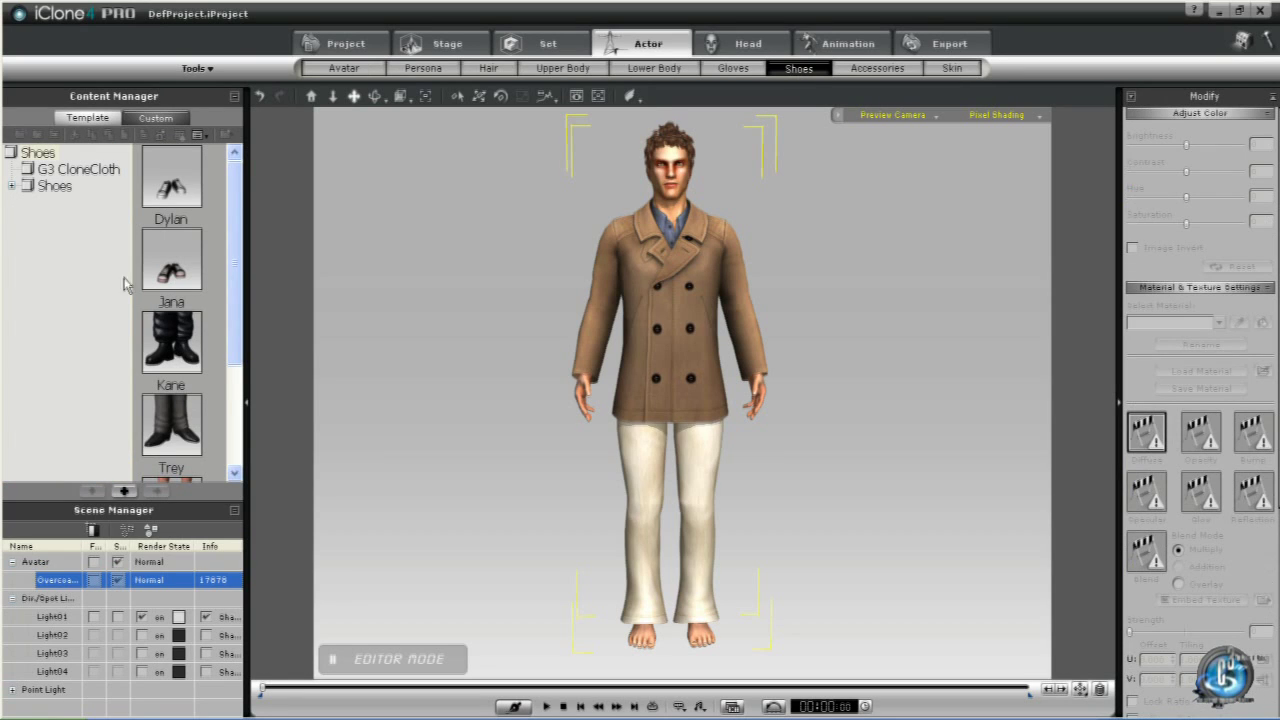
left_click(44, 172)
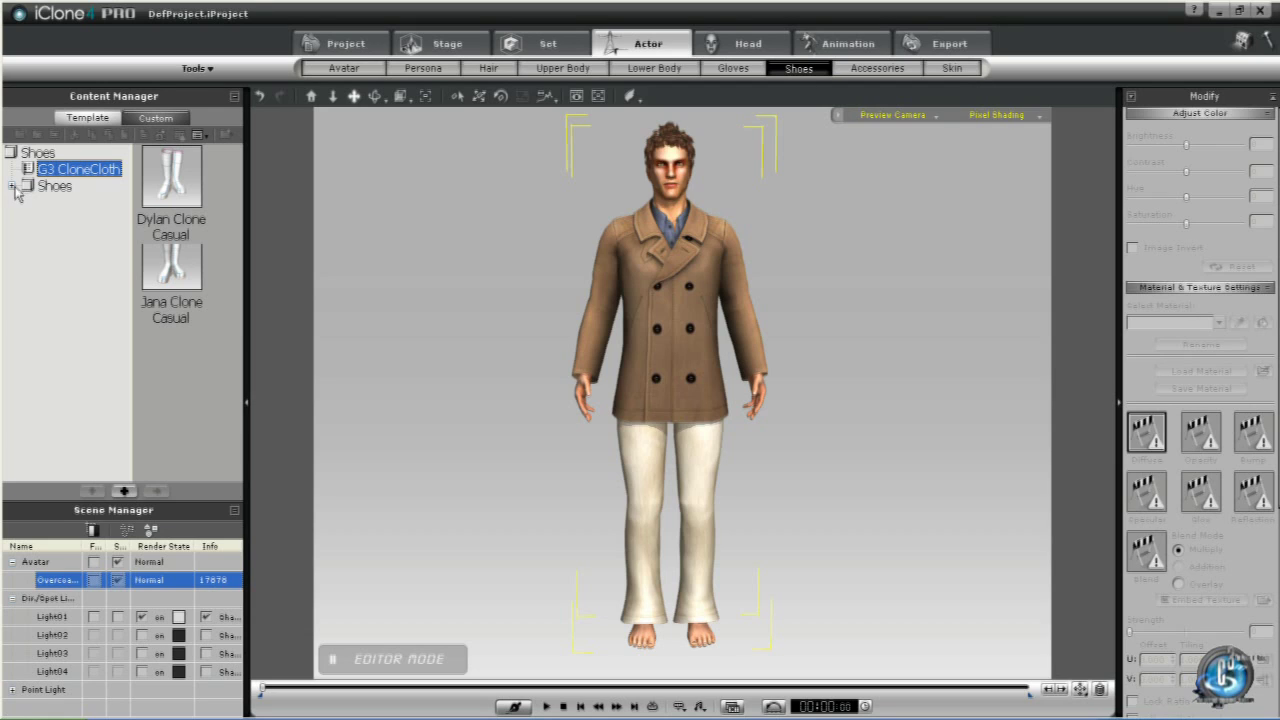
left_click(13, 186)
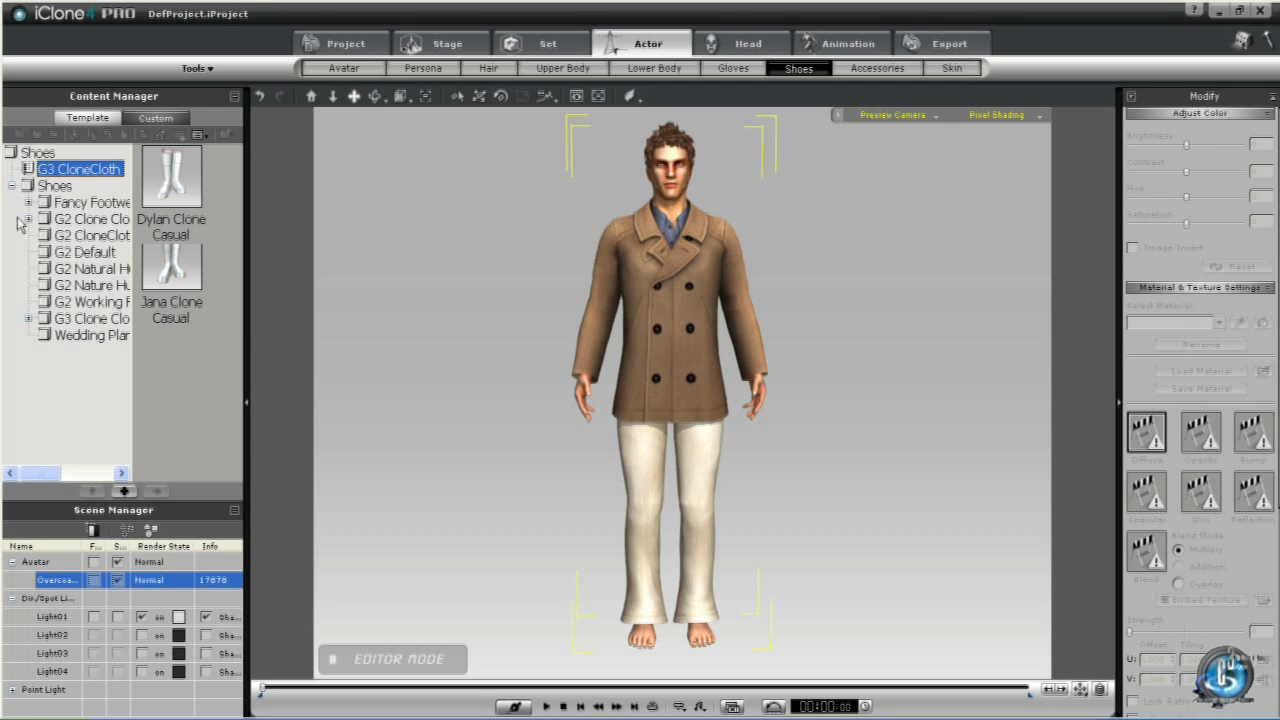
left_click(31, 319)
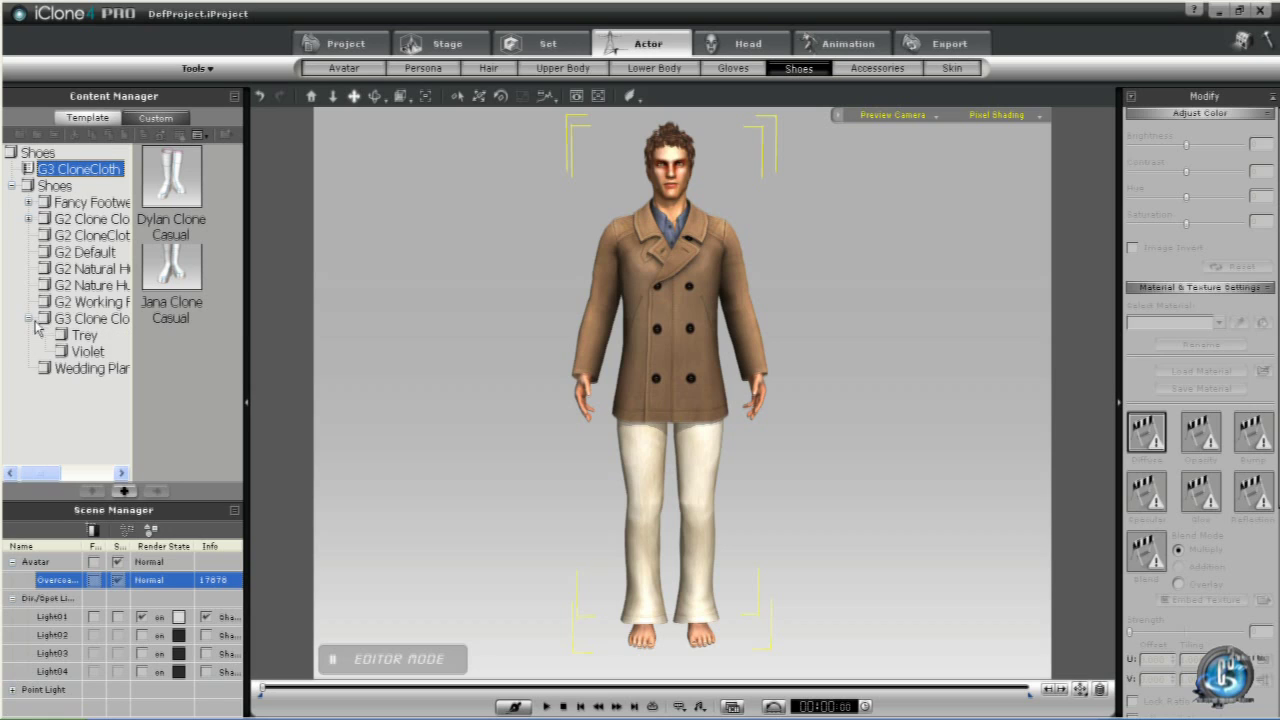
left_click(84, 335)
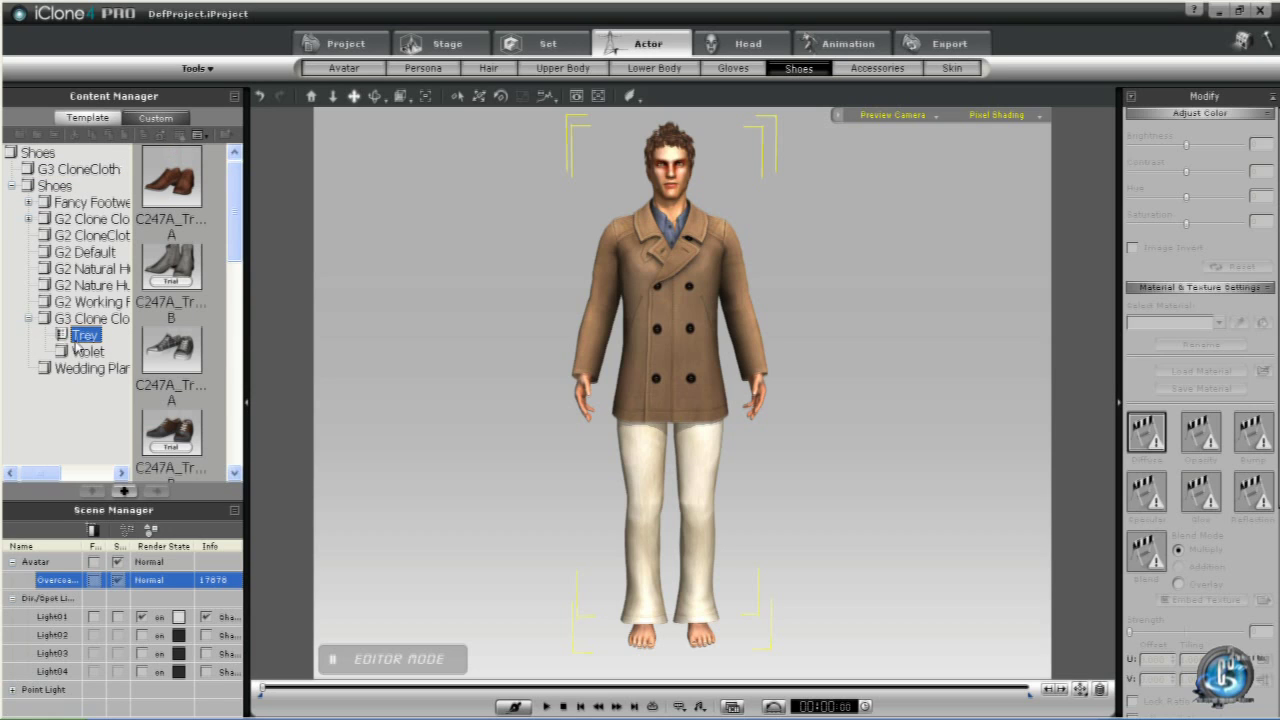
double_click(172, 177)
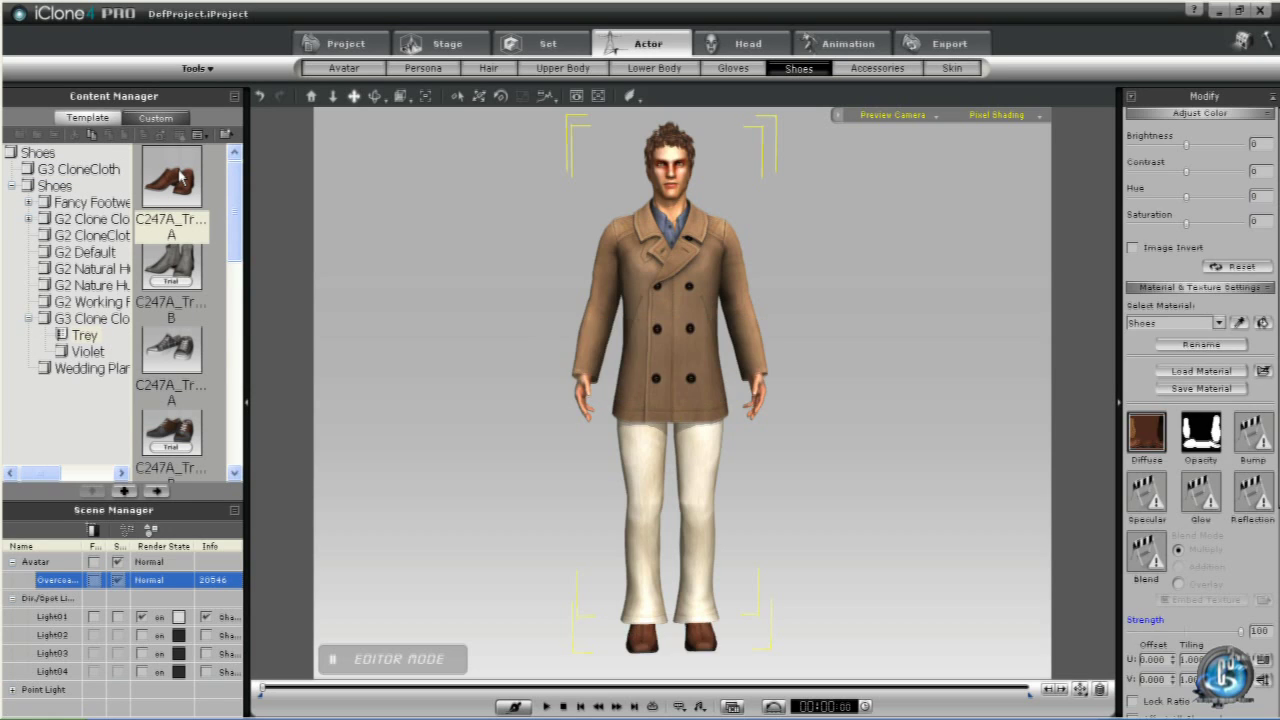
Step: Load the C247A_Shoes_Trey_Career_Template Map material from Shoes_Trey_Career onto the shoes, turning them white
left_click(1203, 372)
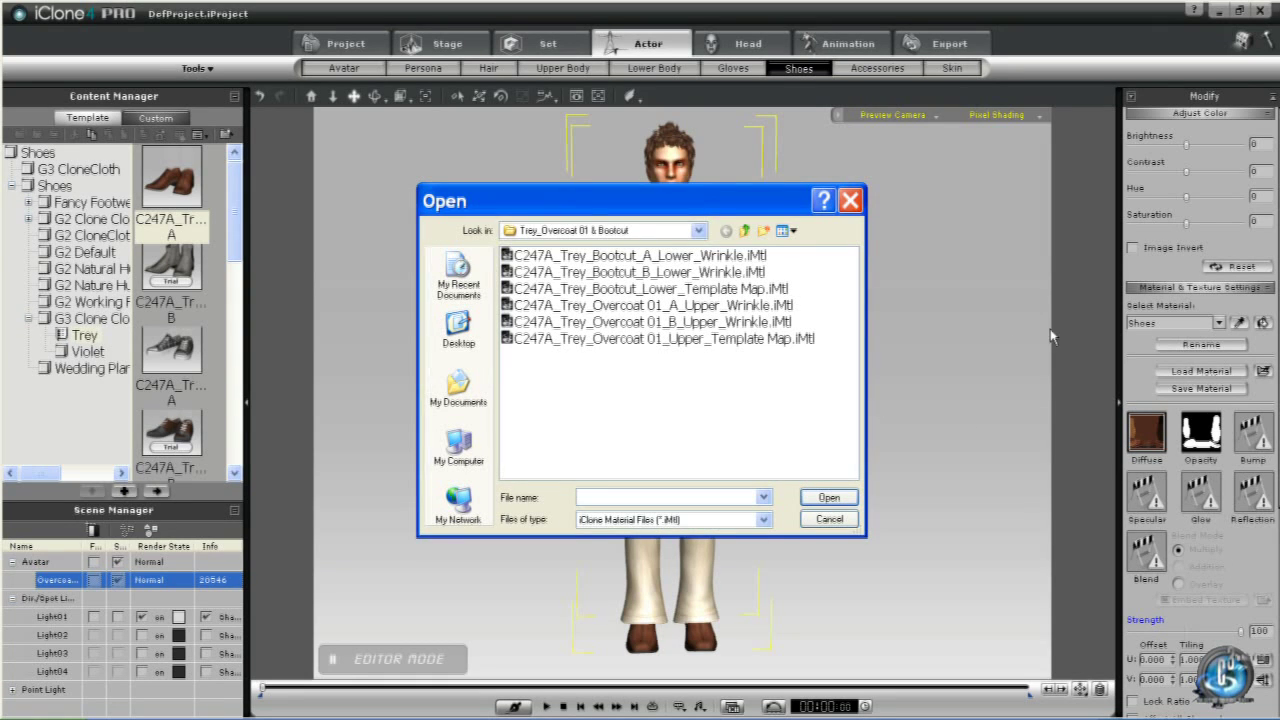
left_click(745, 232)
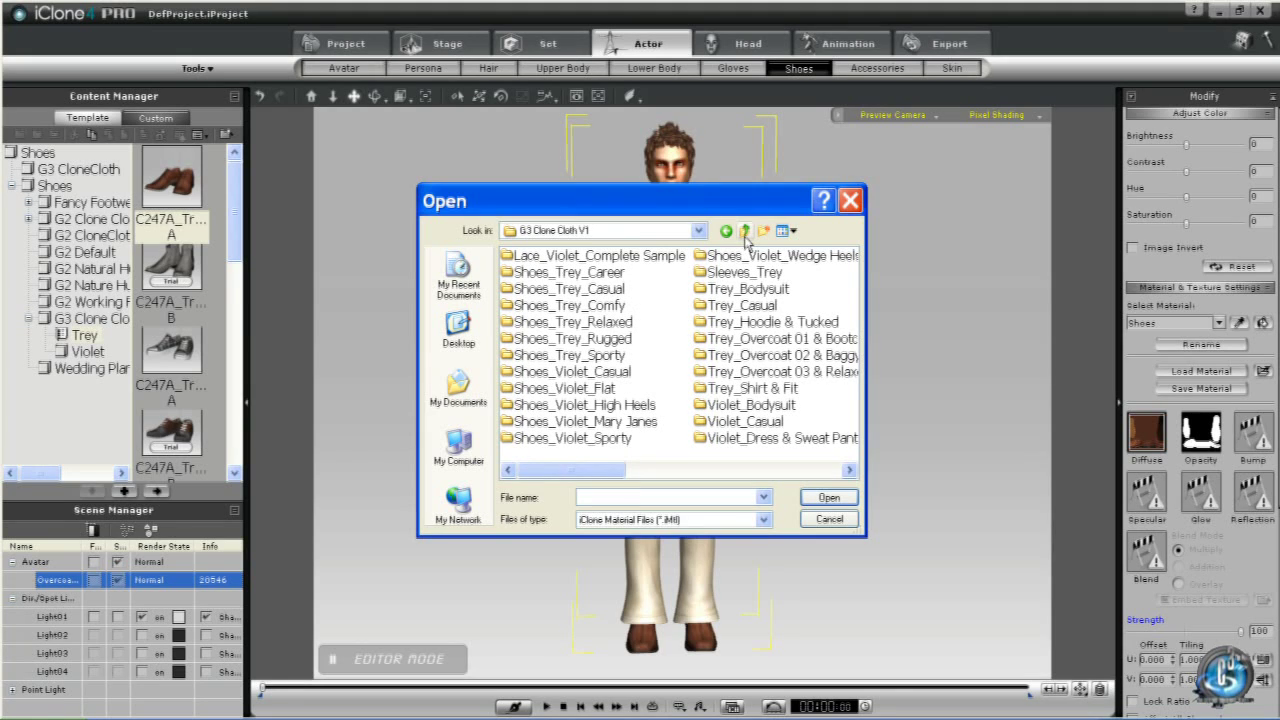
double_click(564, 273)
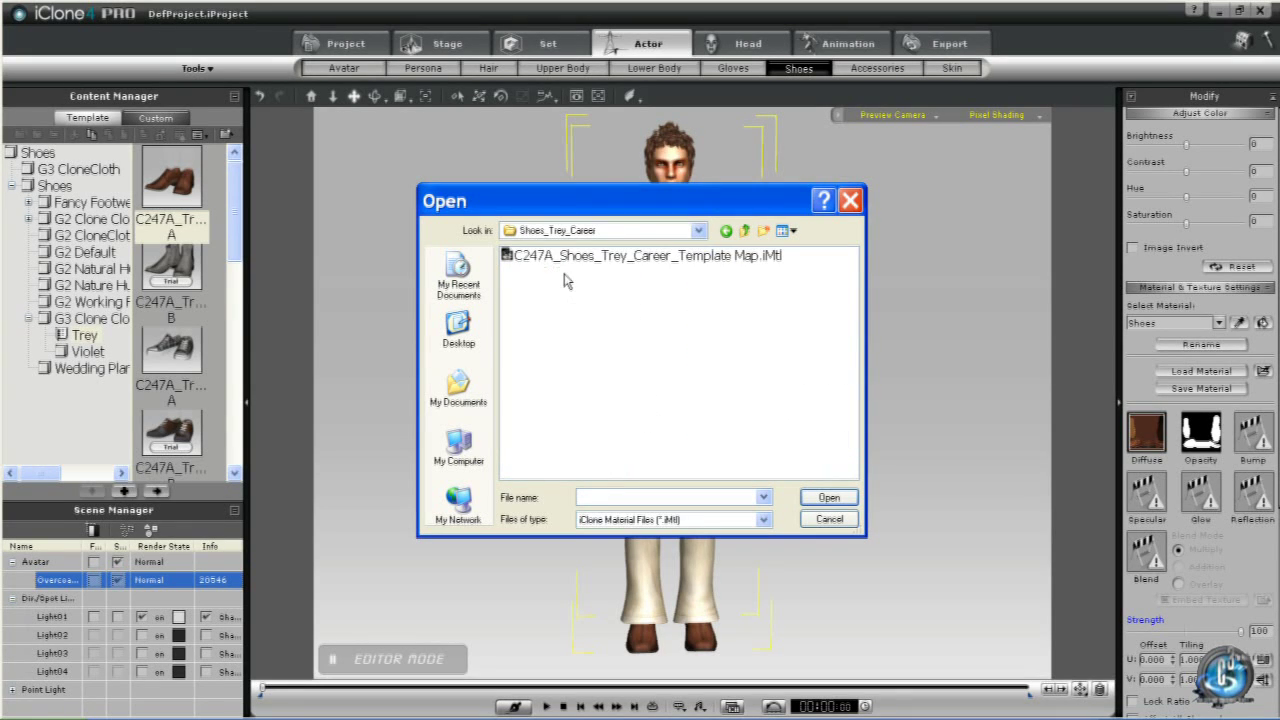
left_click(642, 258)
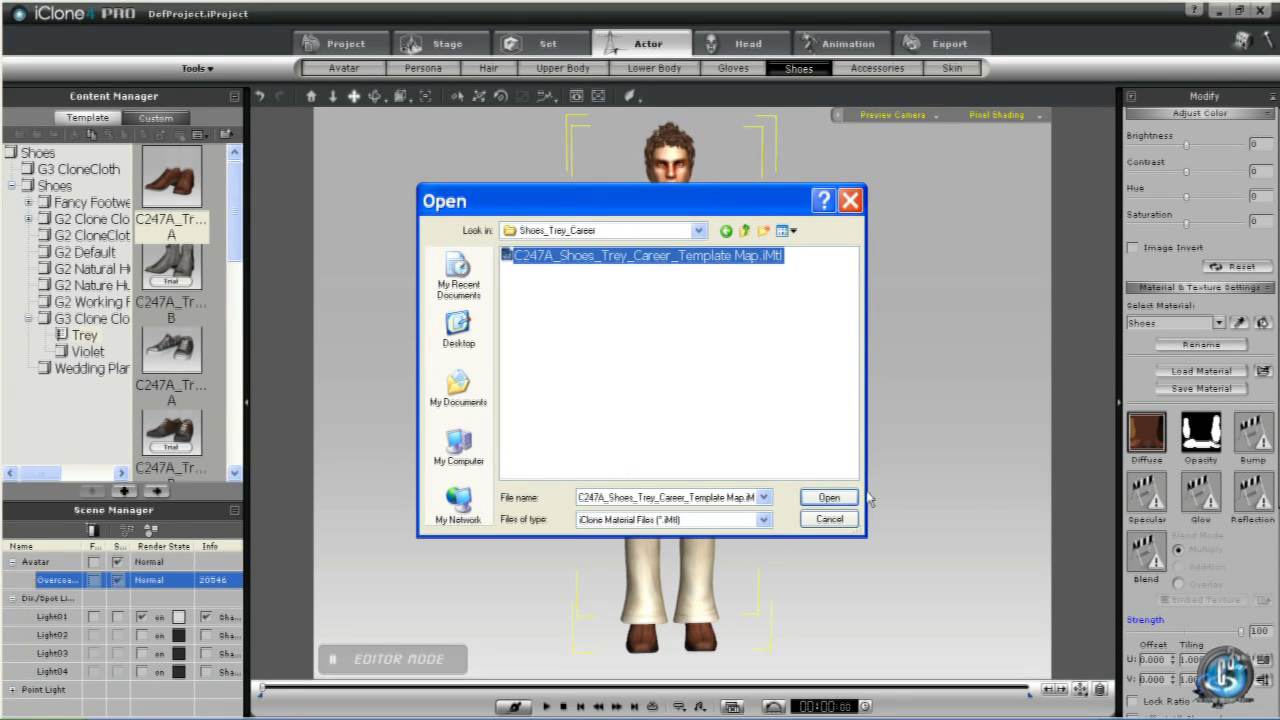
left_click(829, 497)
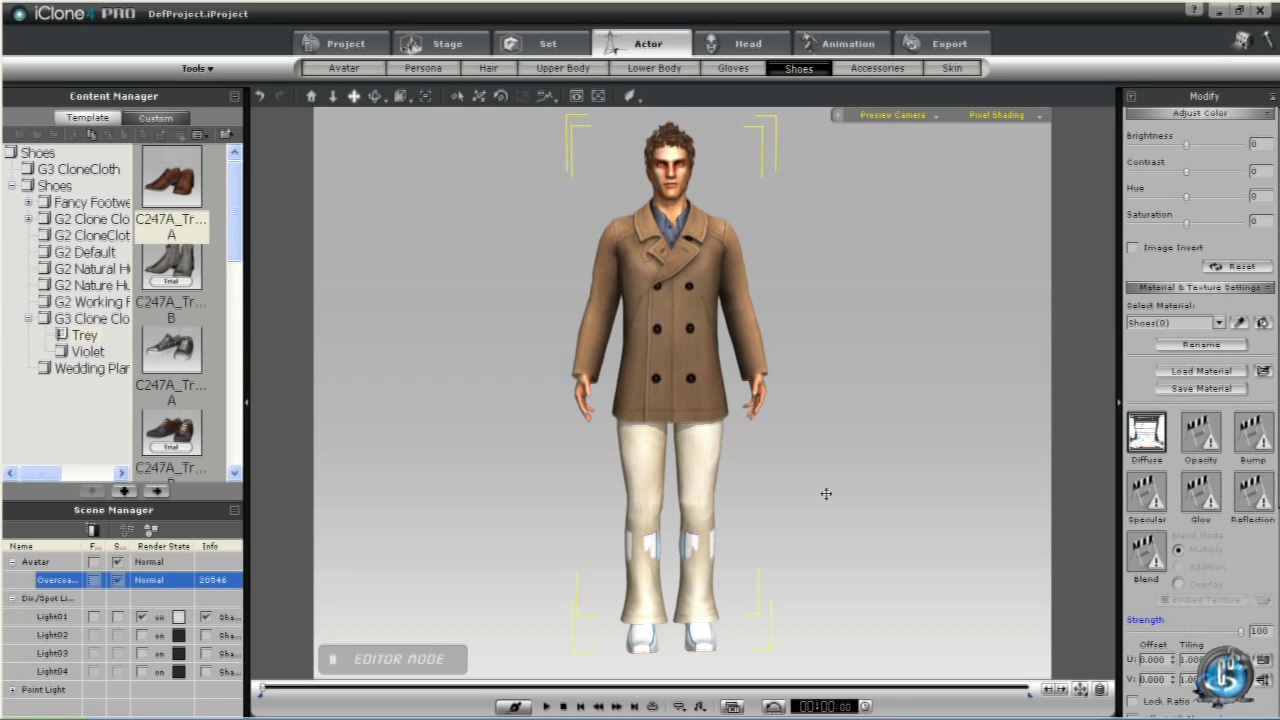
left_click(141, 119)
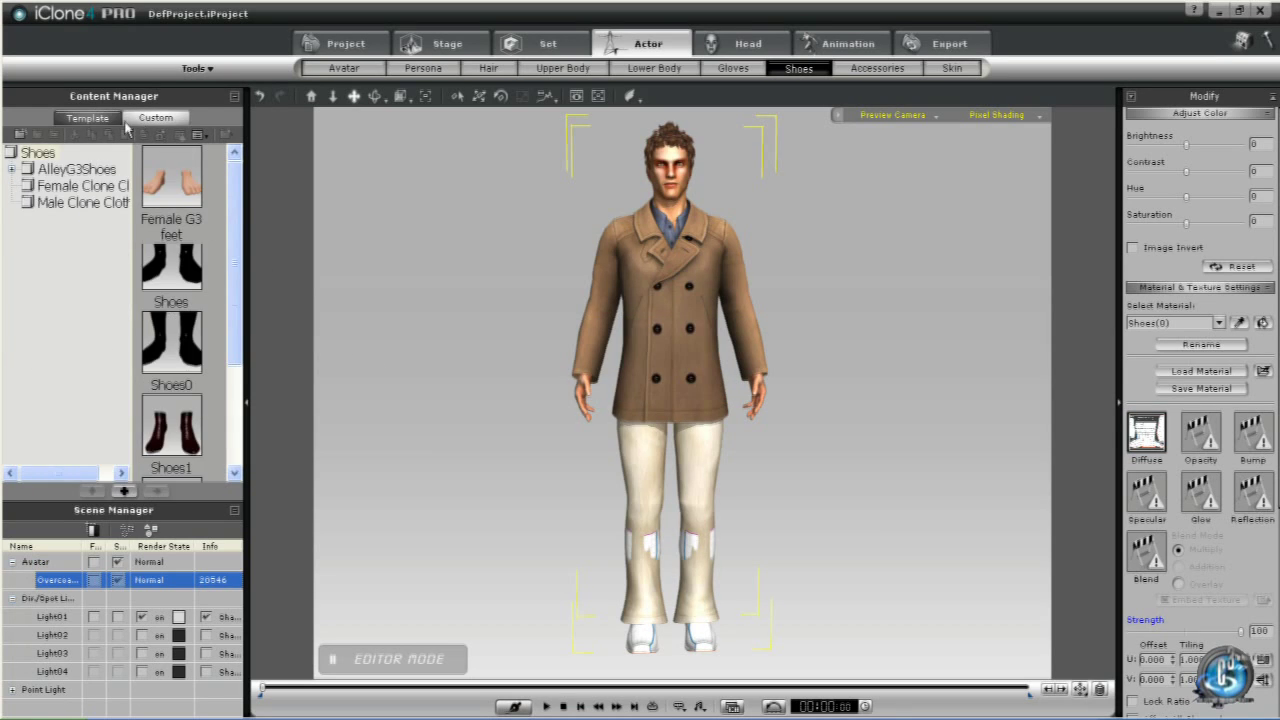
Step: Create a Male Shoes Clone Cloth custom folder and save the white shoes in it as Career
left_click(19, 134)
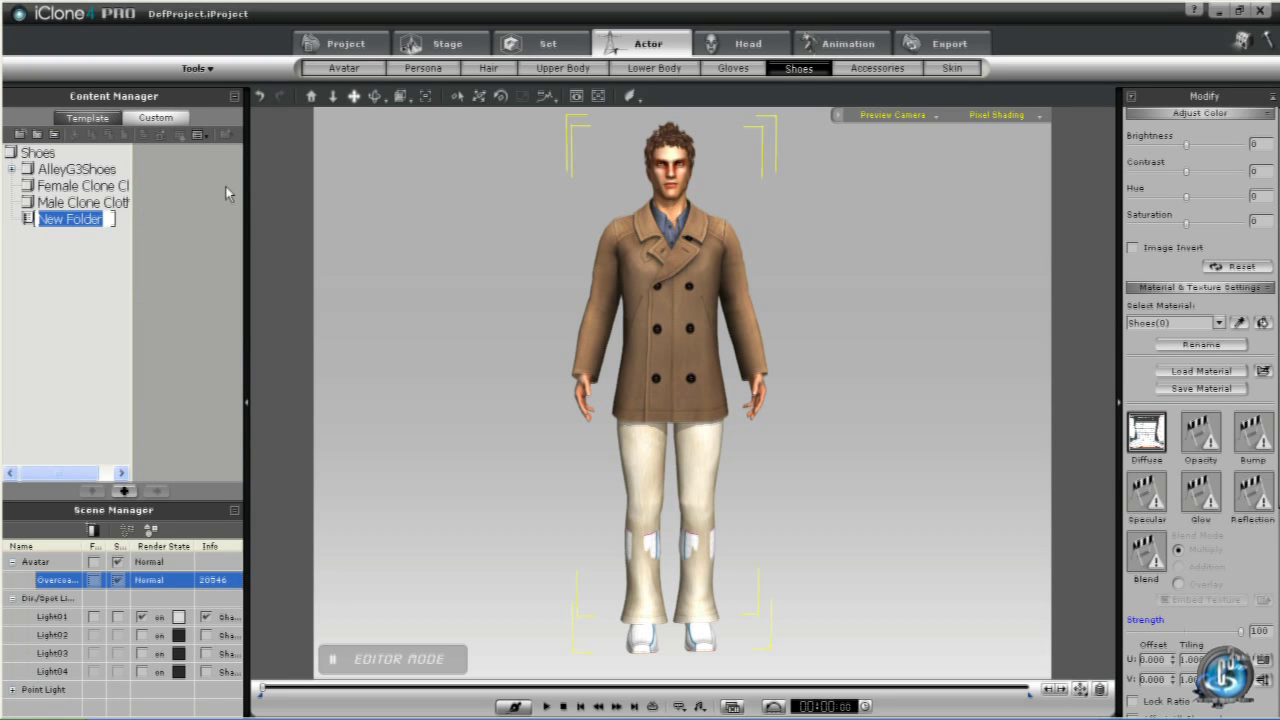
type("Male ")
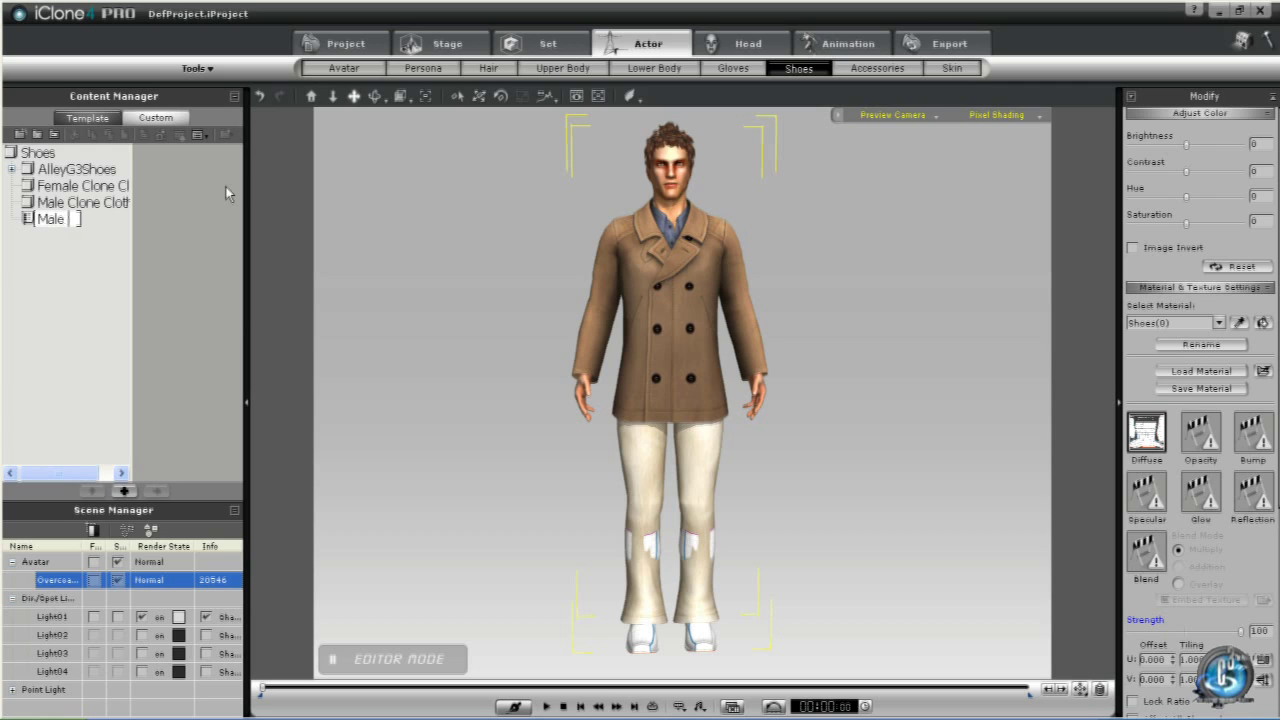
type("Shoes Clone Cloth")
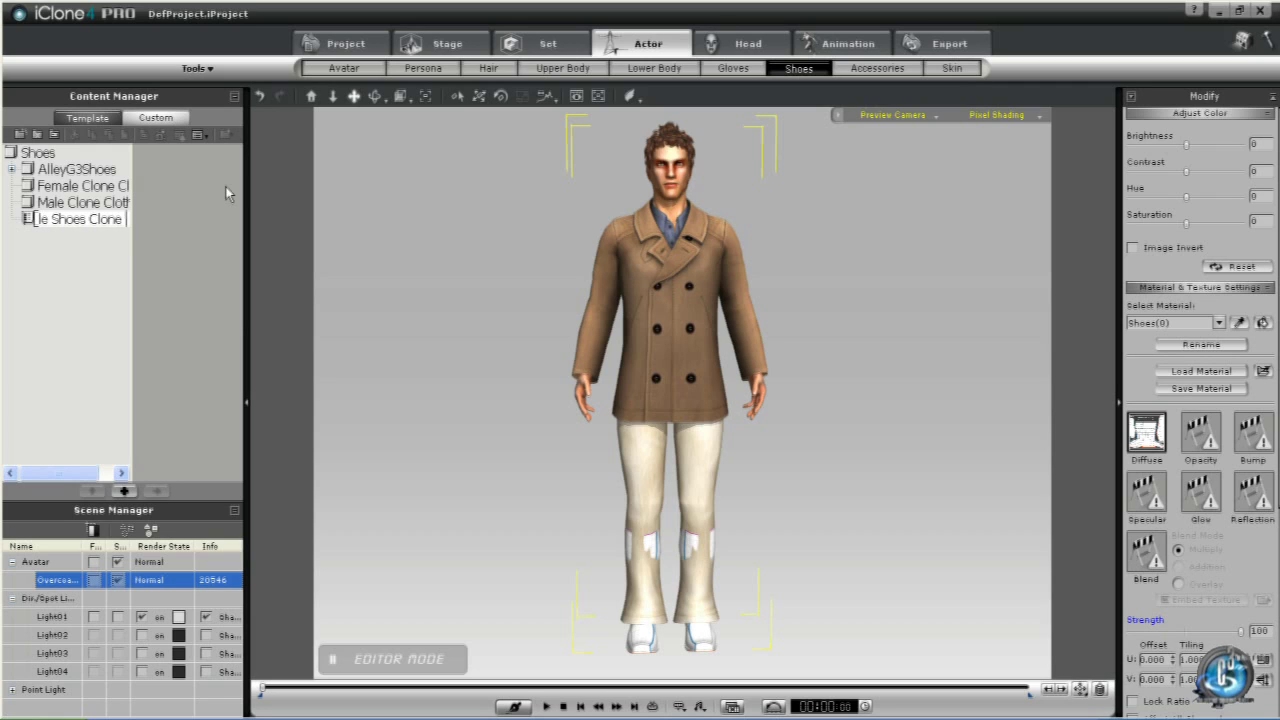
key("Return")
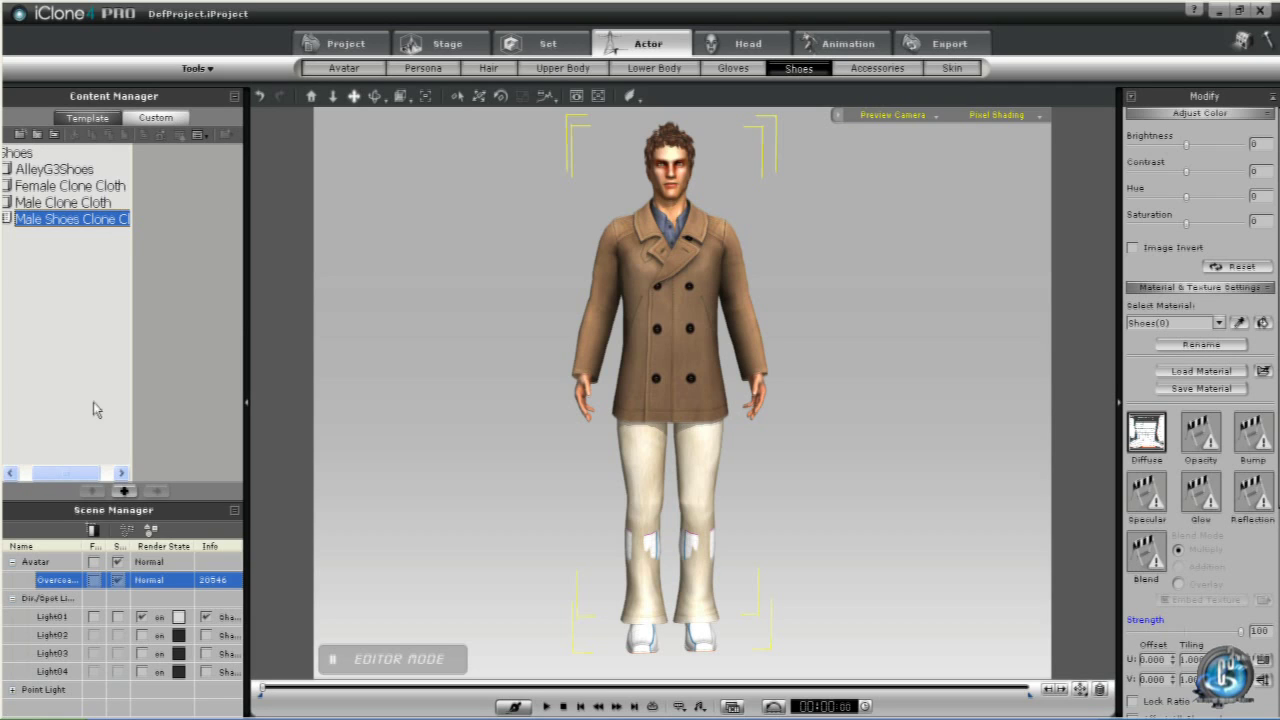
left_click(124, 490)
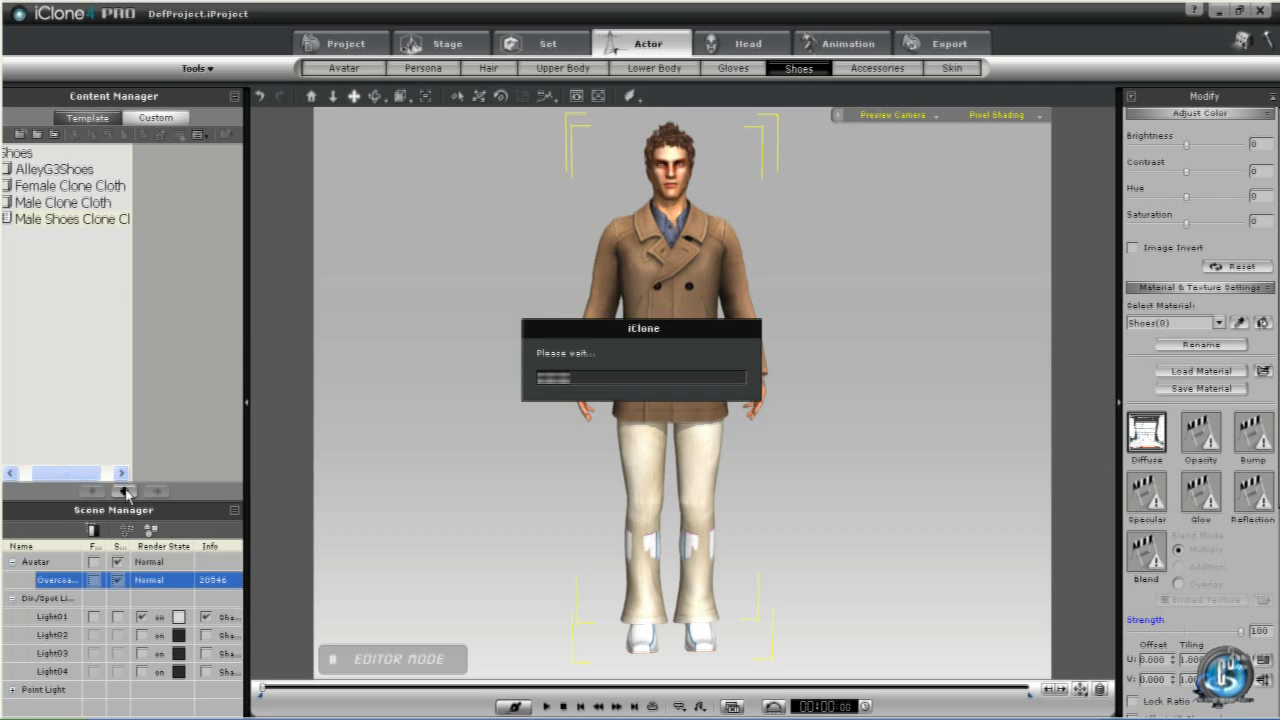
type("Career")
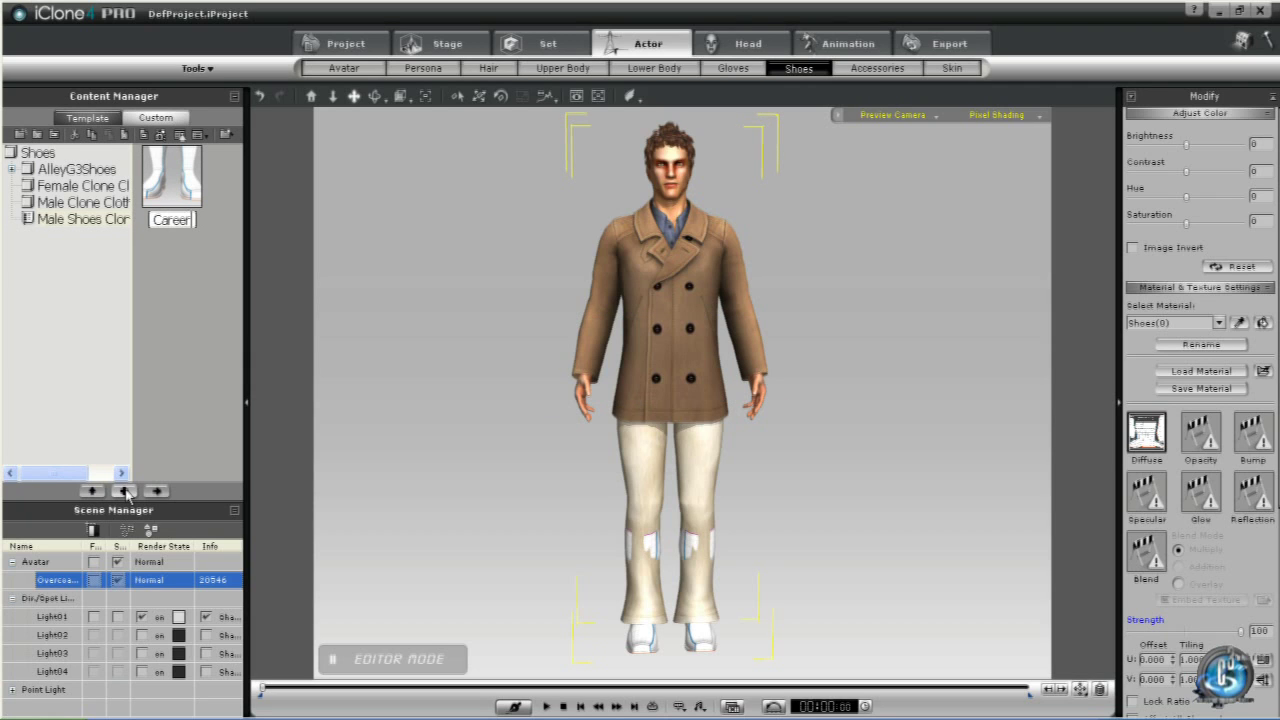
key("Return")
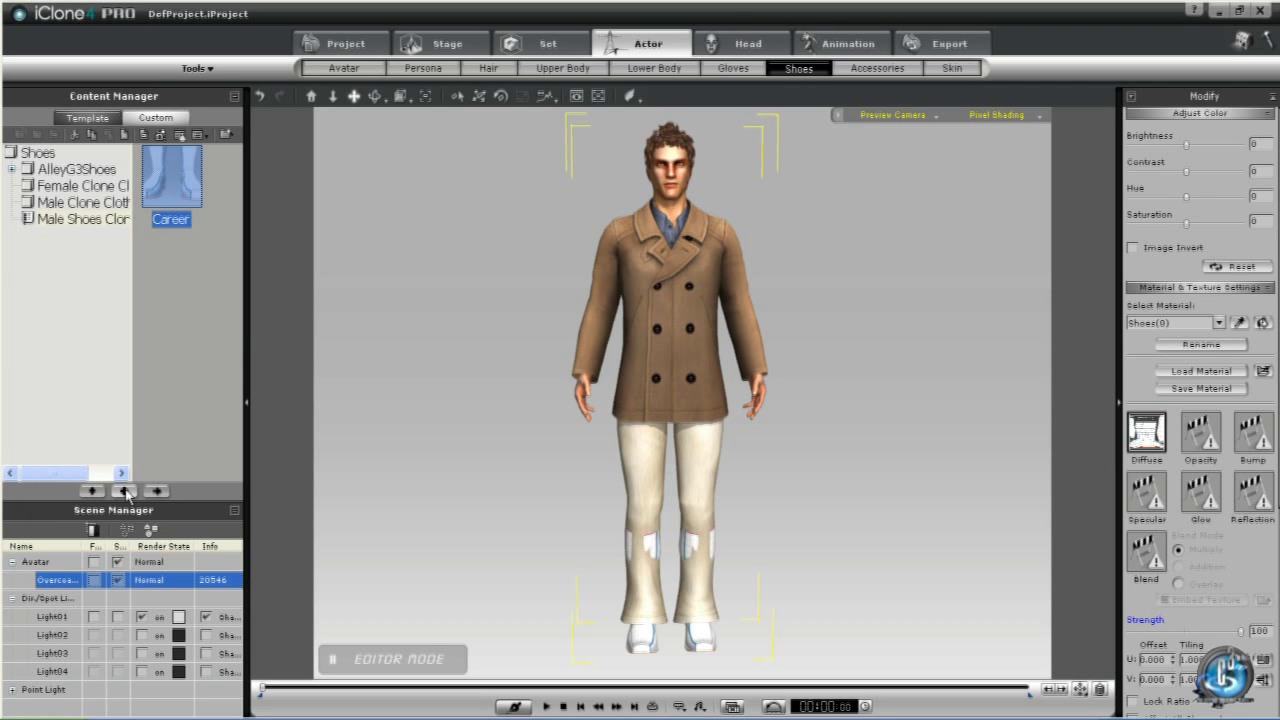
Step: Put the C247A_Trey_Casual A shoe template on the avatar
left_click(86, 118)
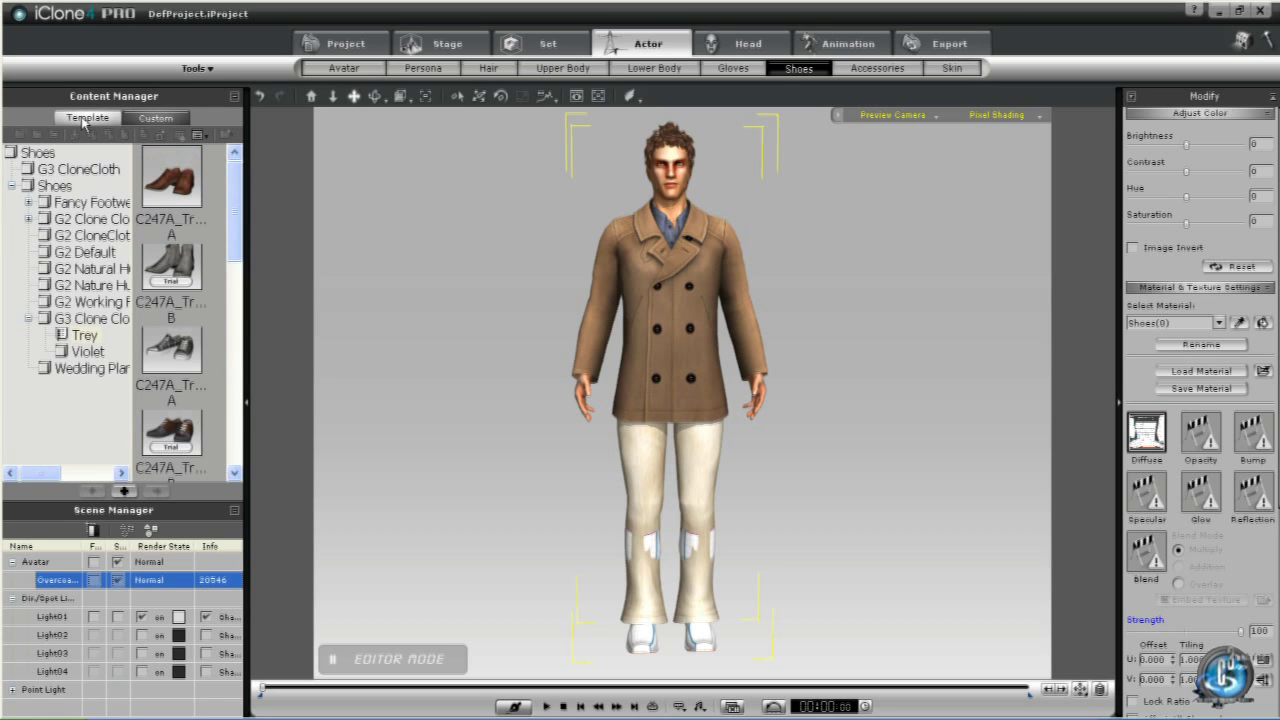
left_click(178, 350)
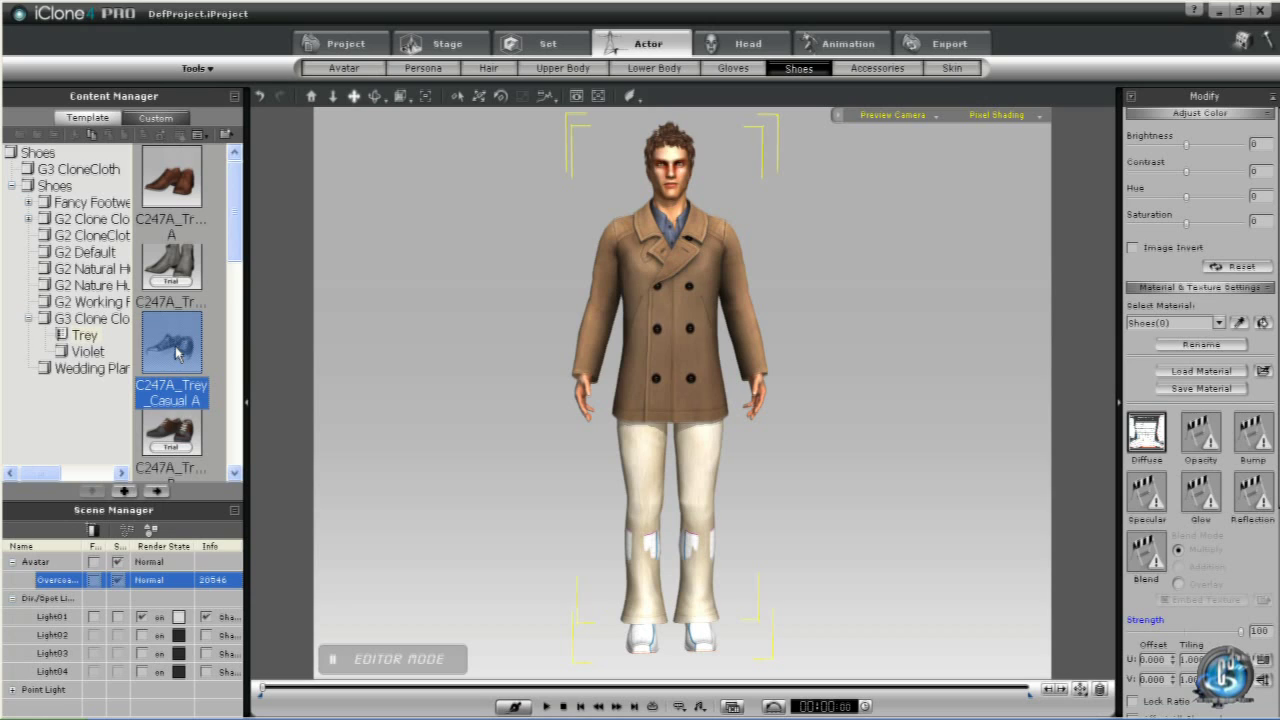
double_click(178, 350)
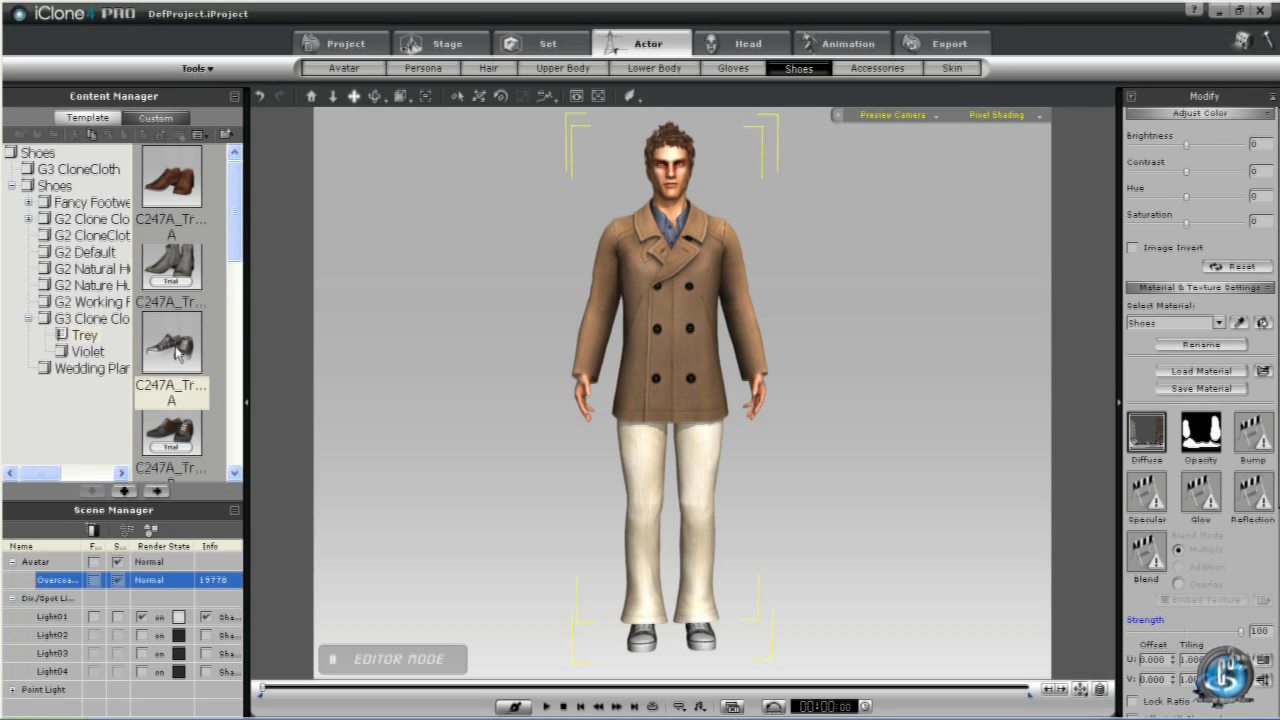
Step: Load the Casual template map material from Shoes_Trey_Casual onto the shoes
left_click(1182, 375)
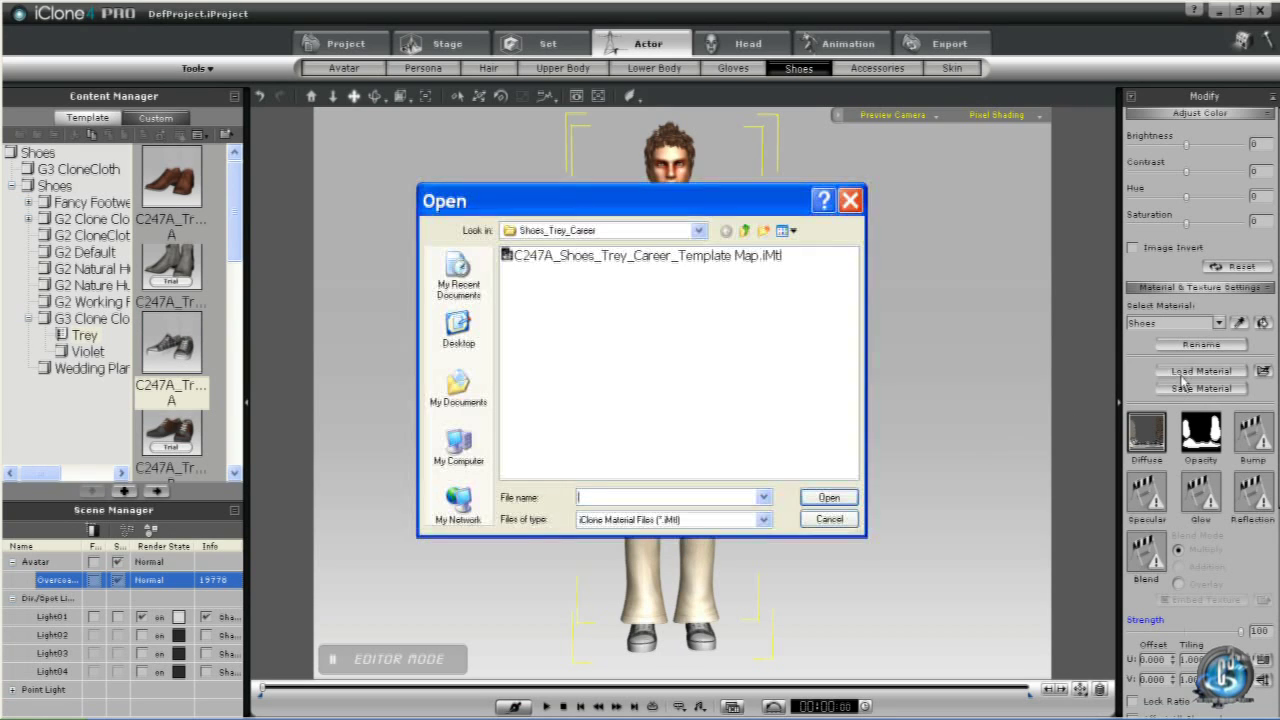
left_click(745, 231)
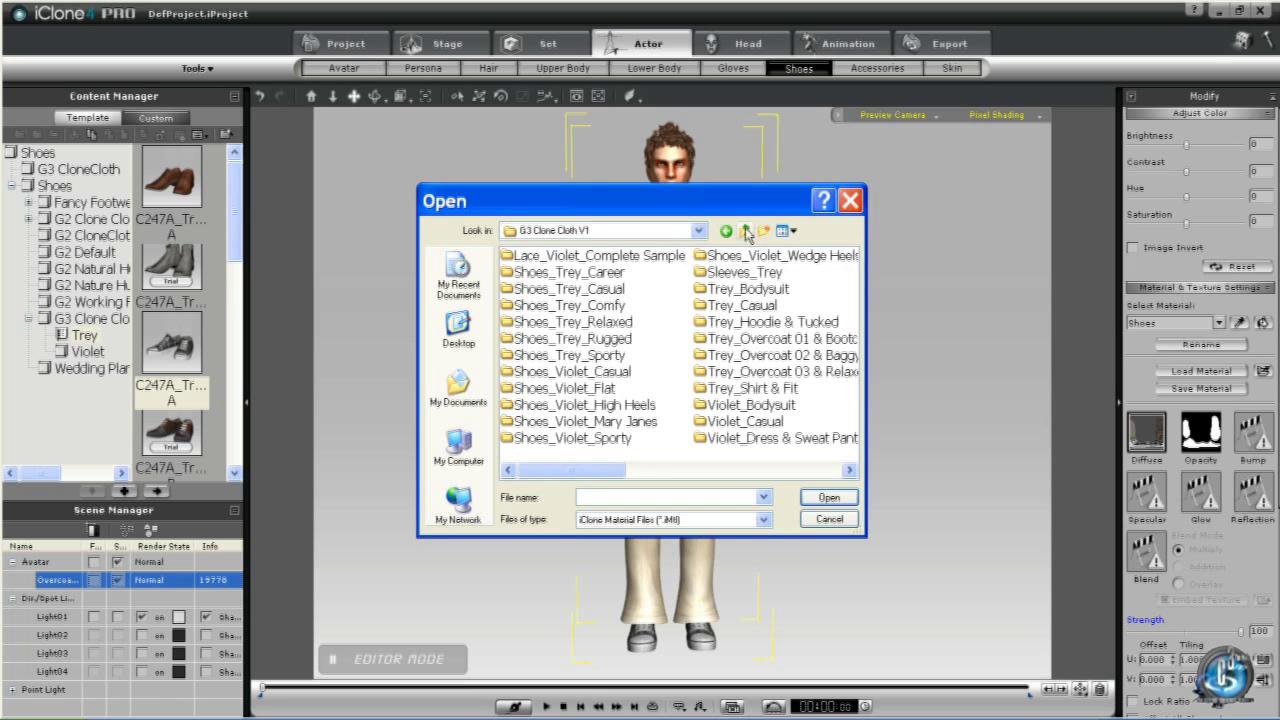
left_click(581, 290)
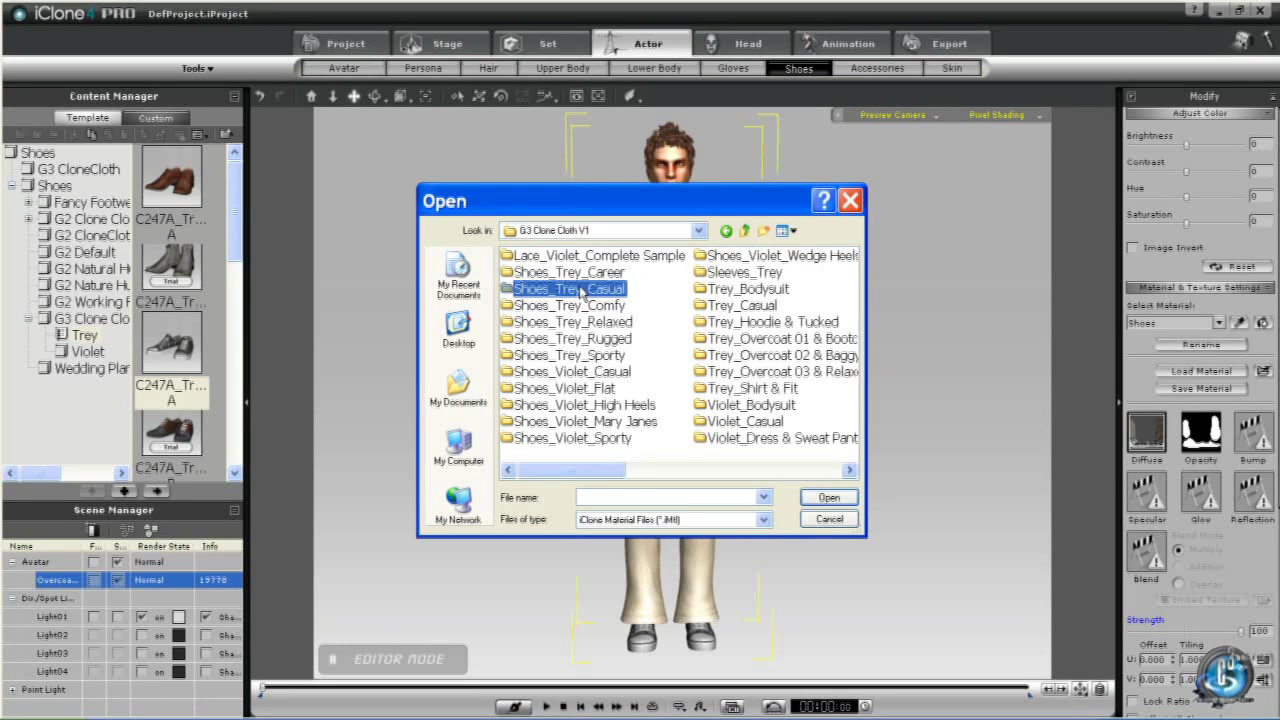
double_click(581, 290)
left_click(620, 256)
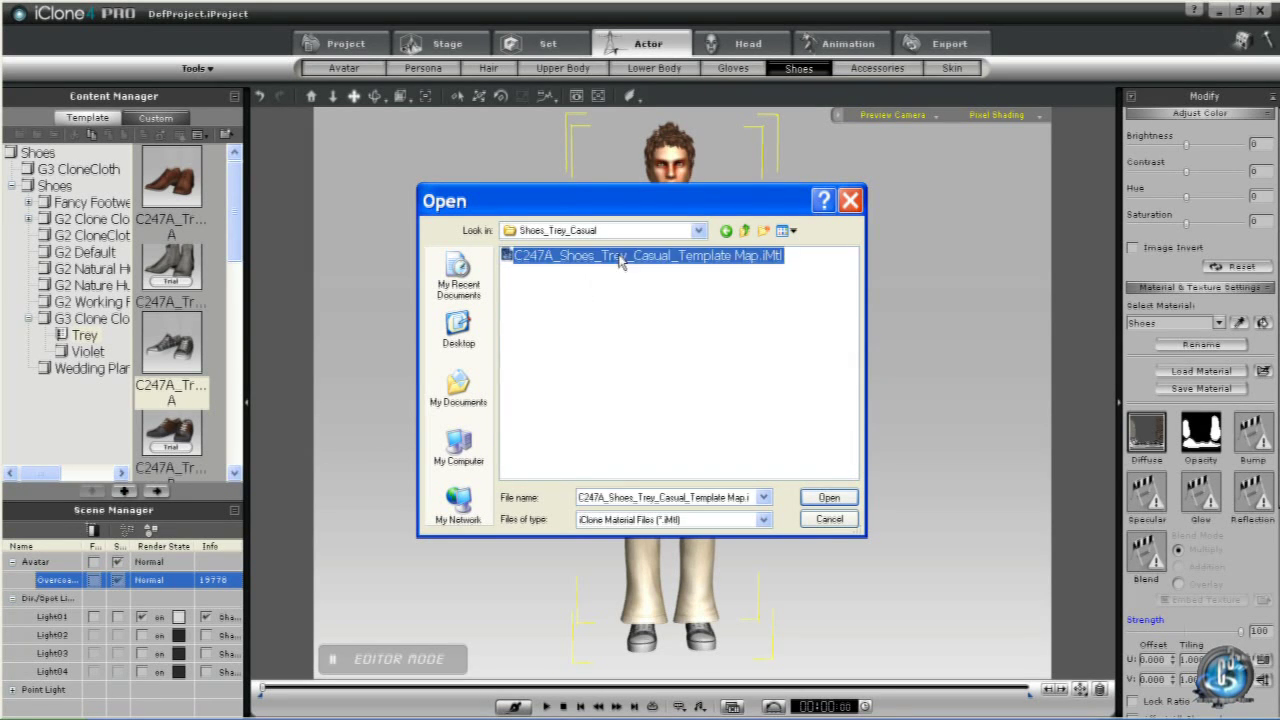
left_click(826, 497)
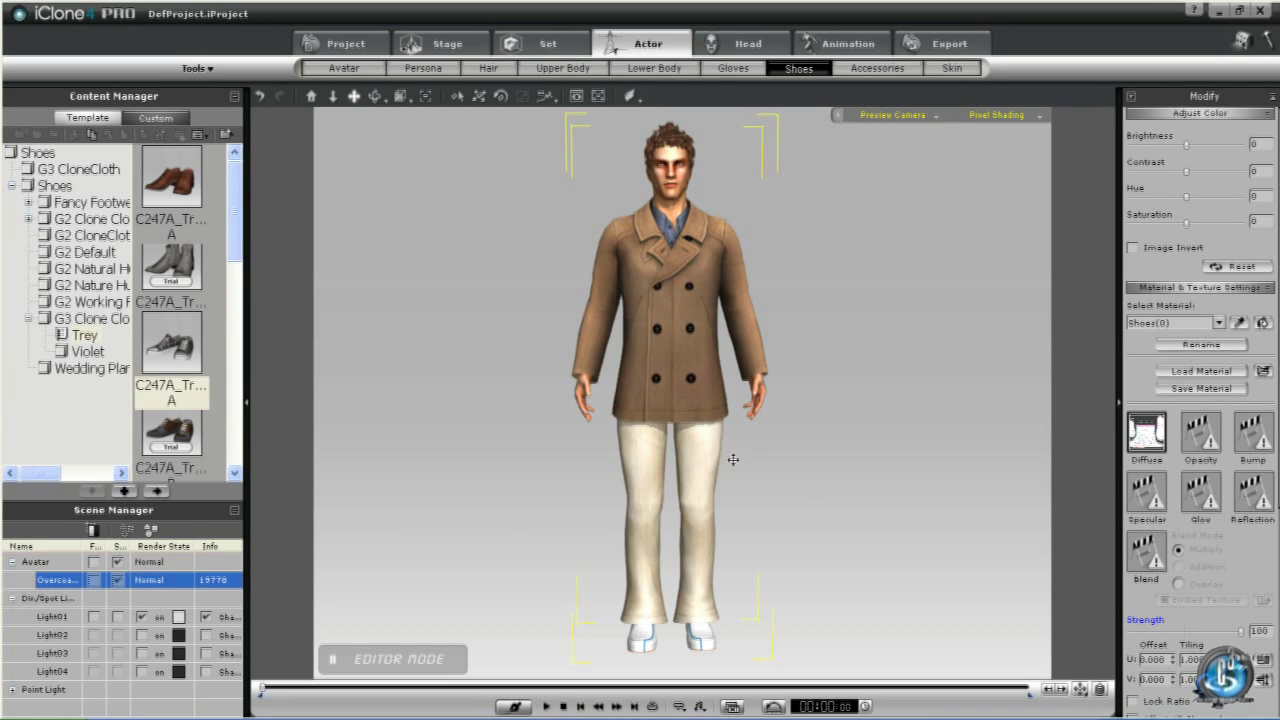
Step: Save the casual shoes into the custom Male Shoes Clone folder as Casual
left_click(152, 118)
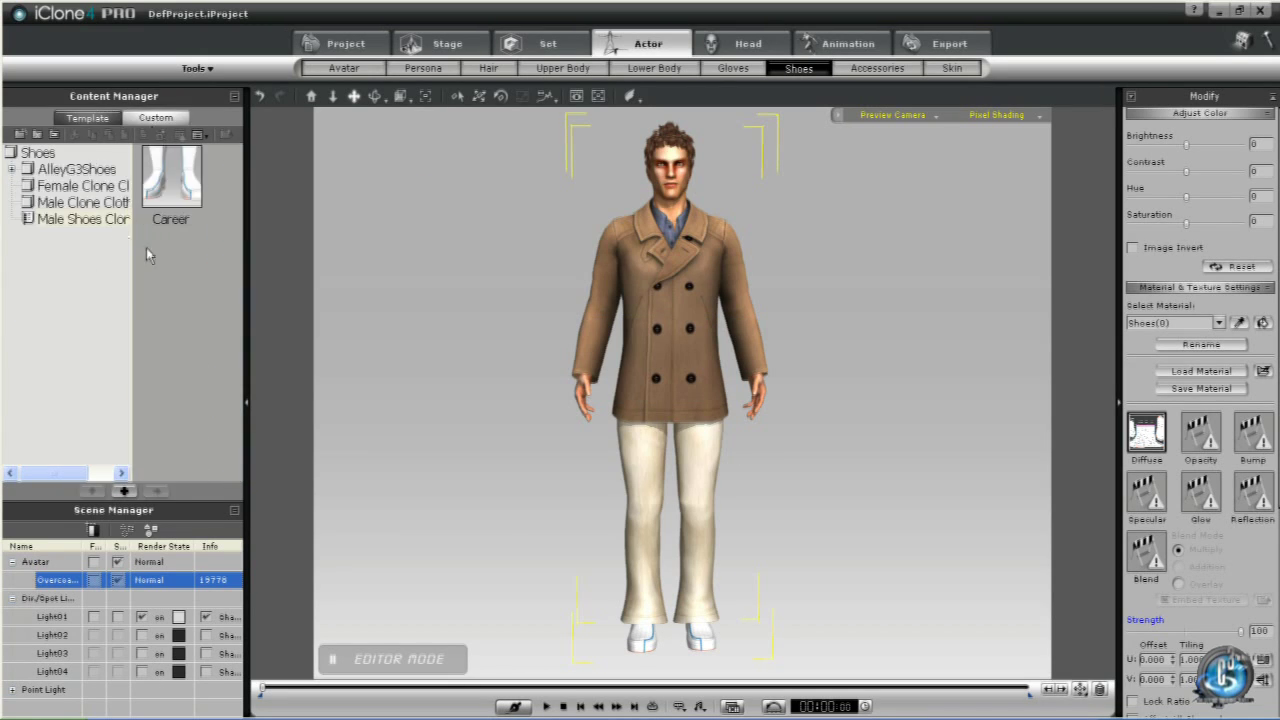
left_click(125, 490)
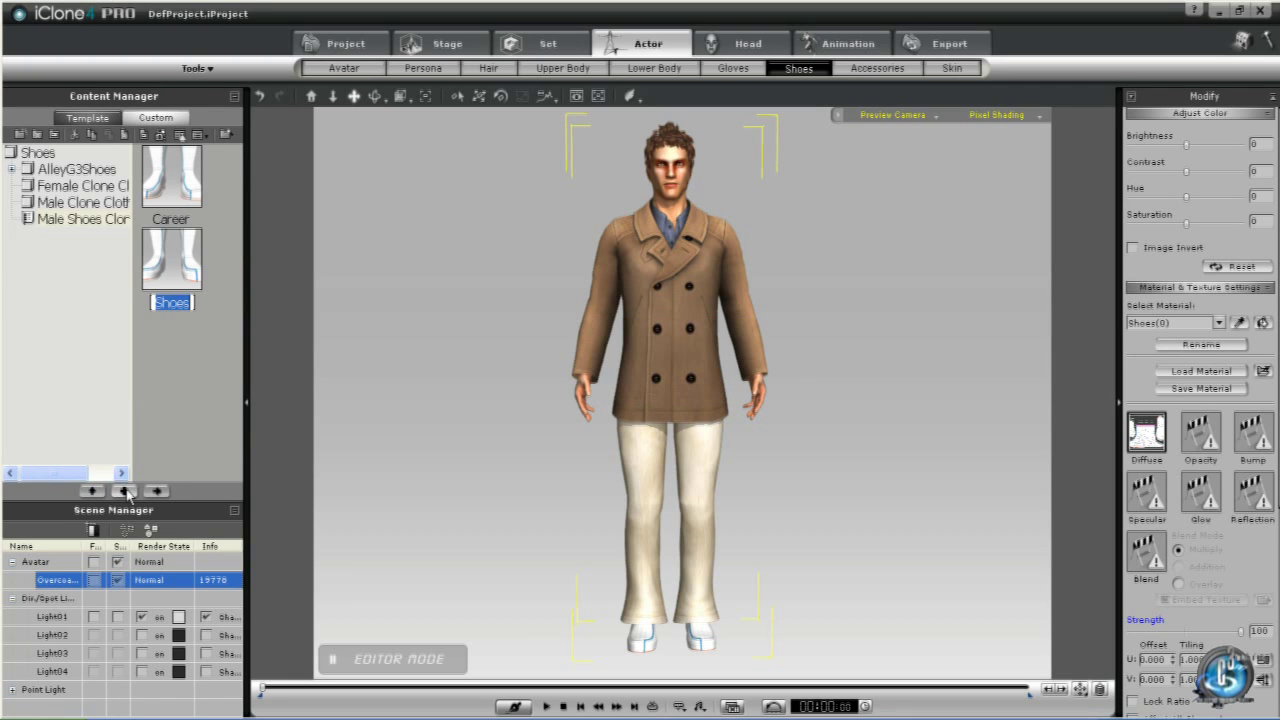
type("Casual")
key("Return")
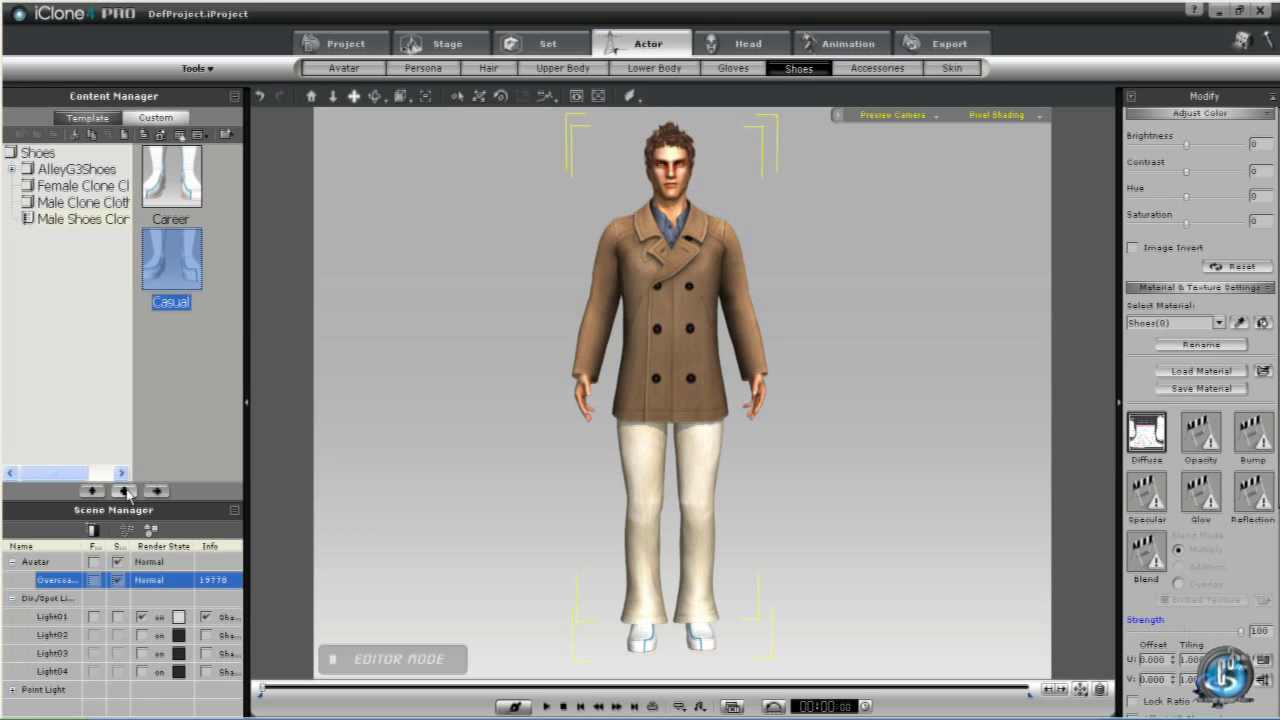